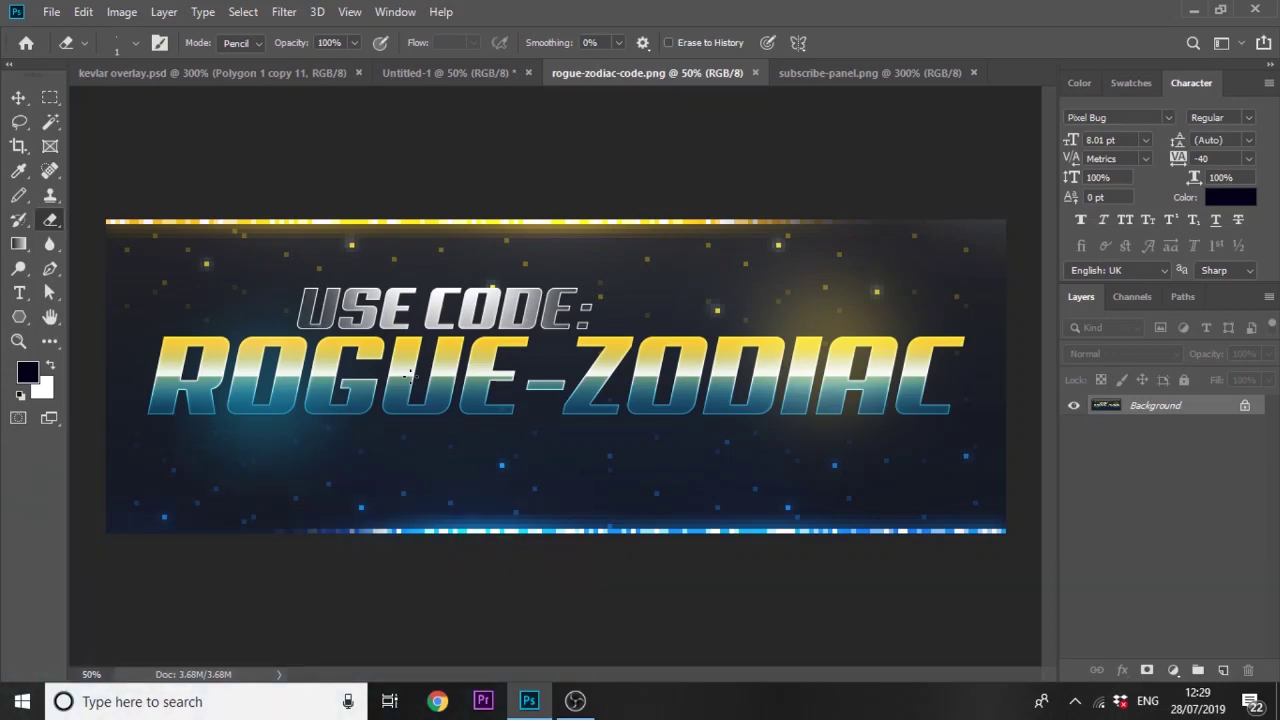
# Step: Review the subscribe-panel.png and rogue-zodiac-code.png reference banners, then return to Untitled-1
pyautogui.click(18, 97)
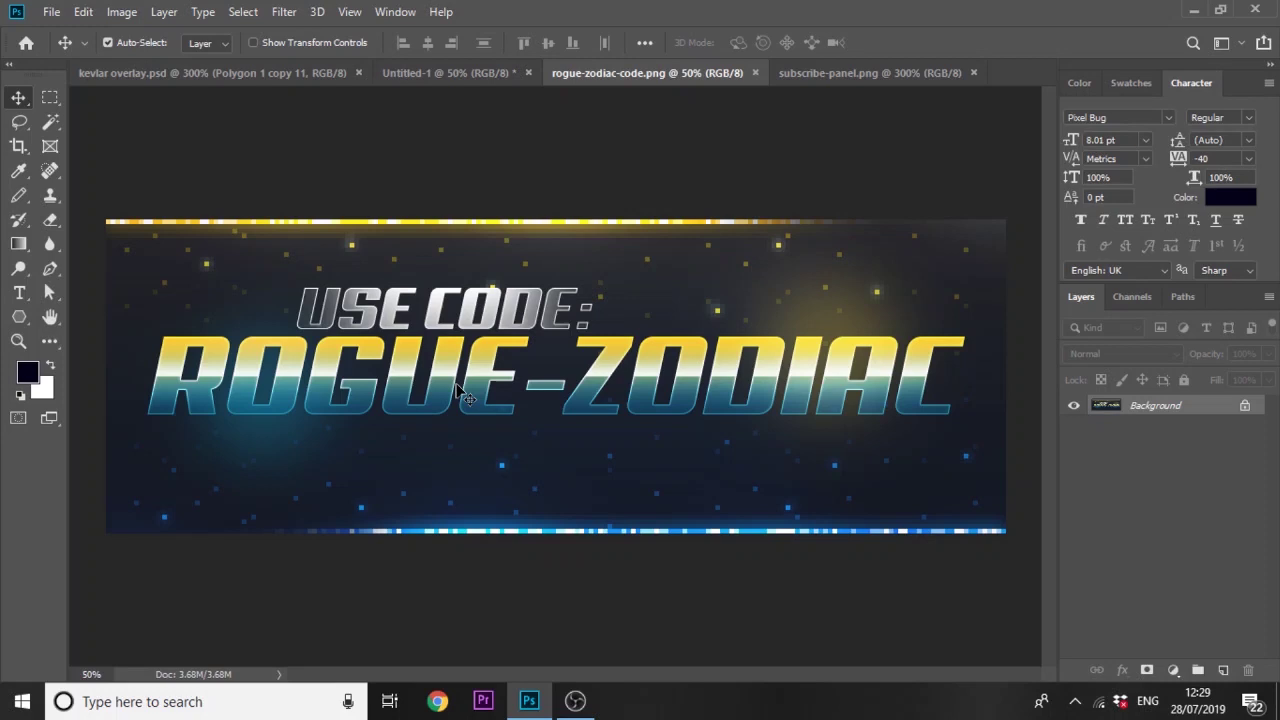
pyautogui.click(816, 78)
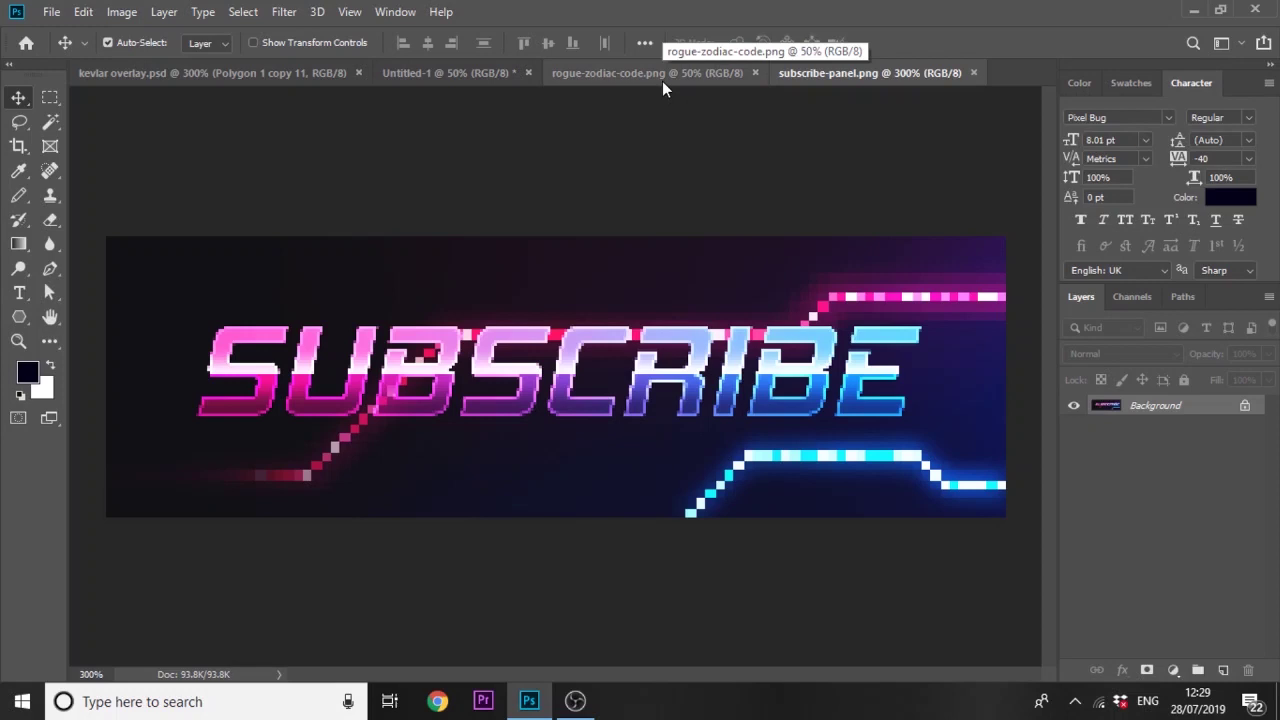
pyautogui.click(606, 84)
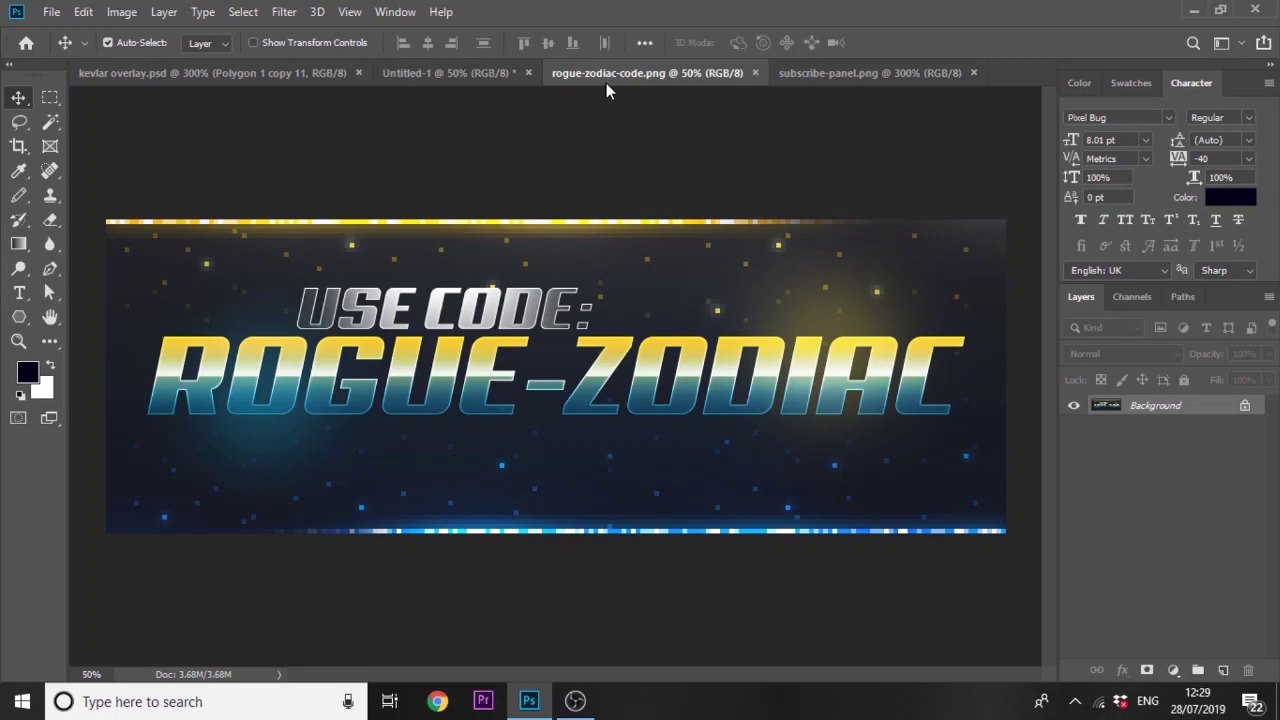
pyautogui.click(471, 71)
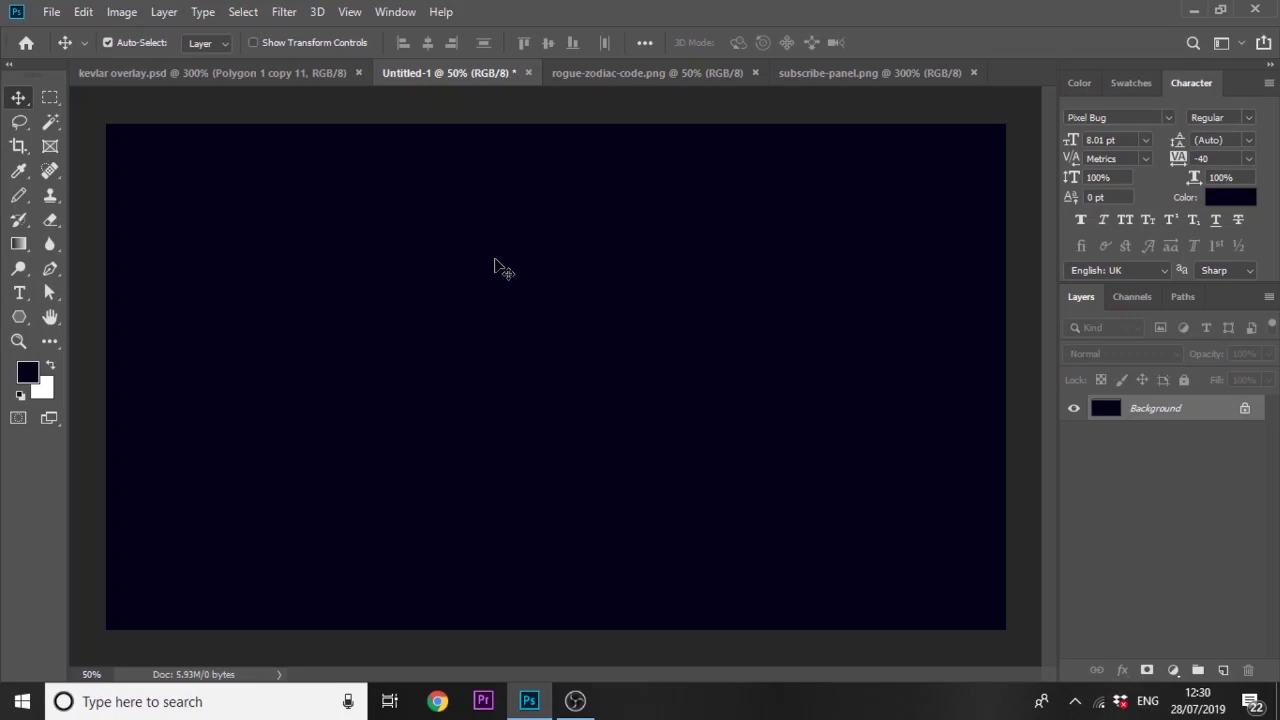
# Step: Type SUBSCRIBE as a new text layer on the navy Untitled-1 canvas
pyautogui.click(19, 293)
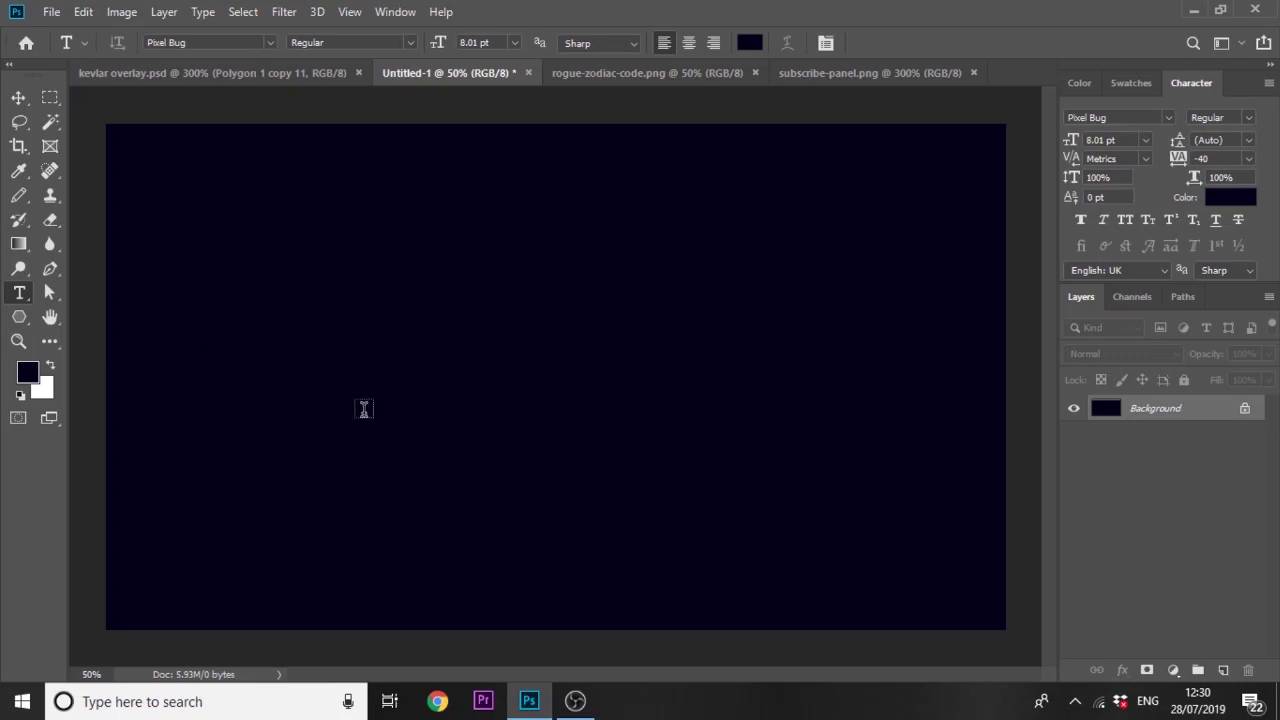
pyautogui.click(613, 68)
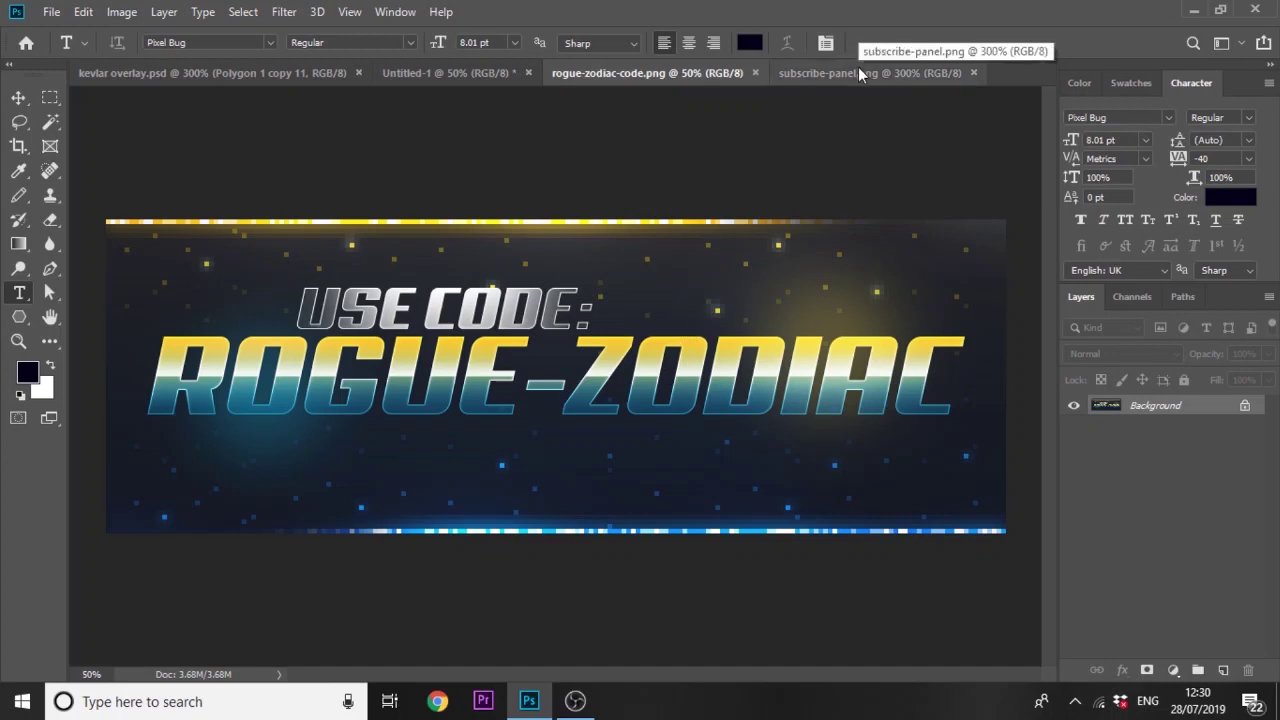
pyautogui.click(433, 74)
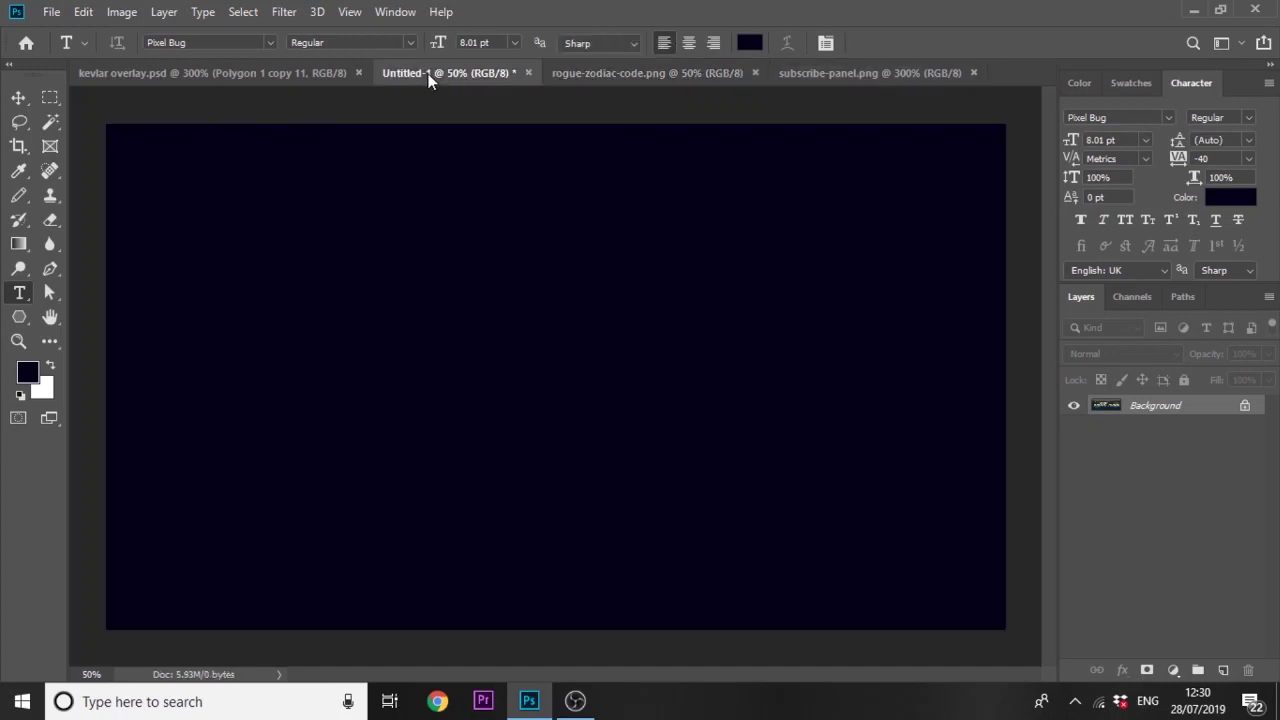
pyautogui.click(377, 391)
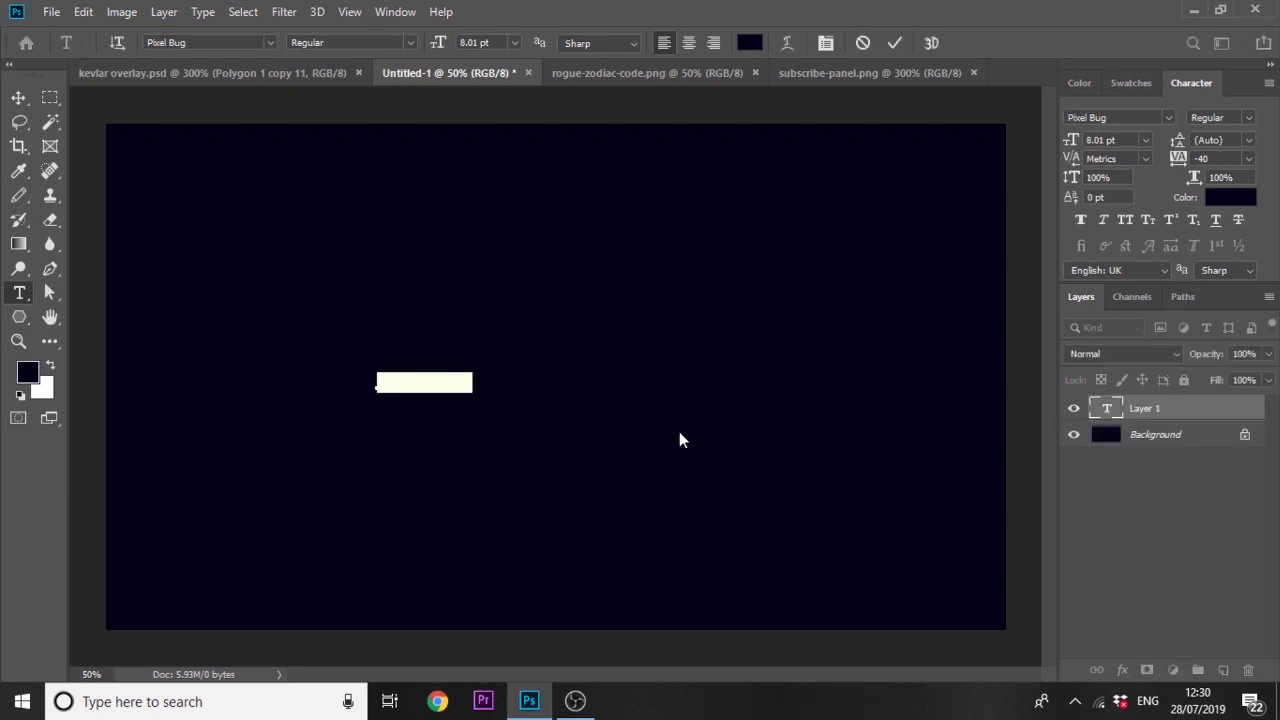
pyautogui.write('SUBSCRIBE')
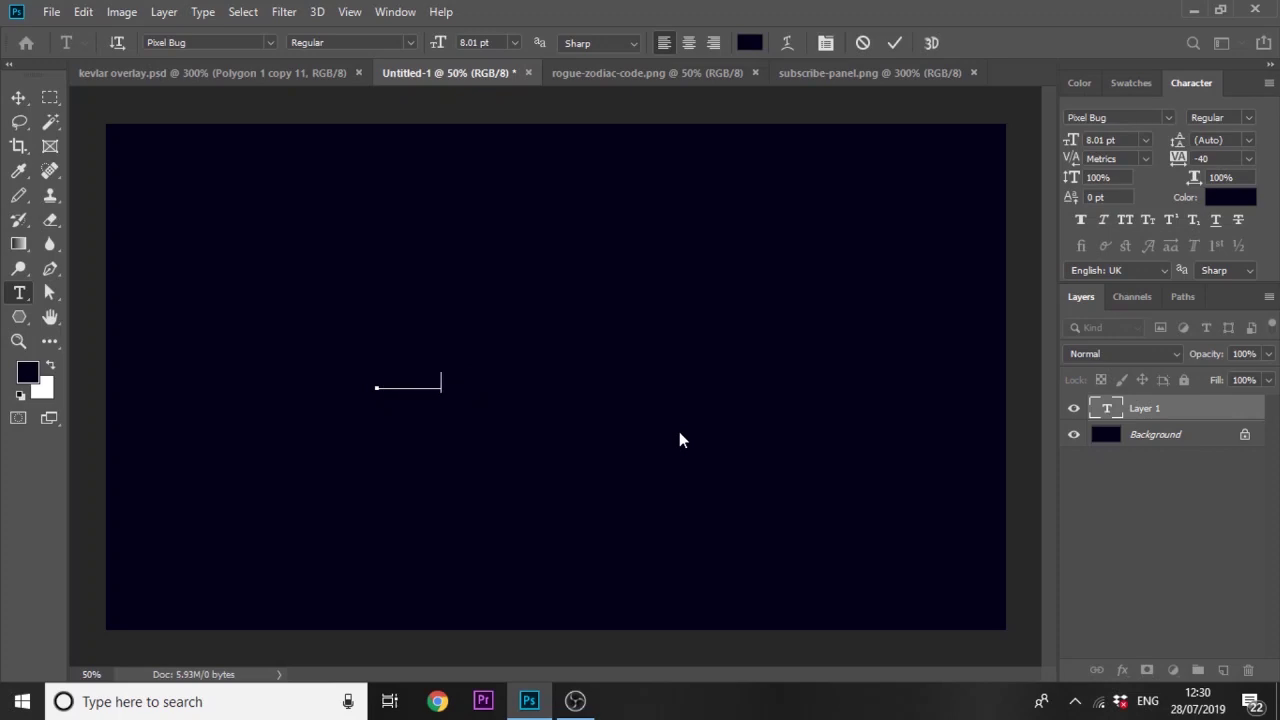
# Step: Set the SUBSCRIBE text to the Aero font, a larger size and white colour
pyautogui.moveTo(445, 375); pyautogui.dragTo(249, 341)
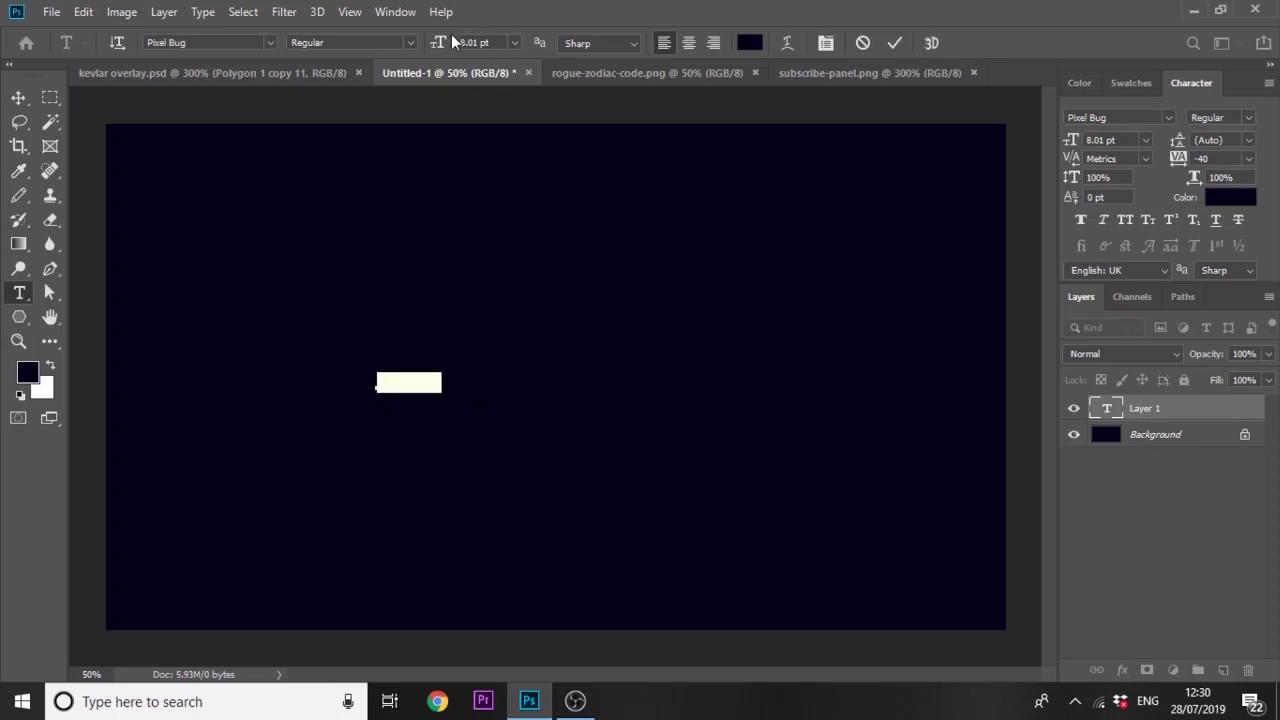
pyautogui.moveTo(440, 48); pyautogui.dragTo(489, 49)
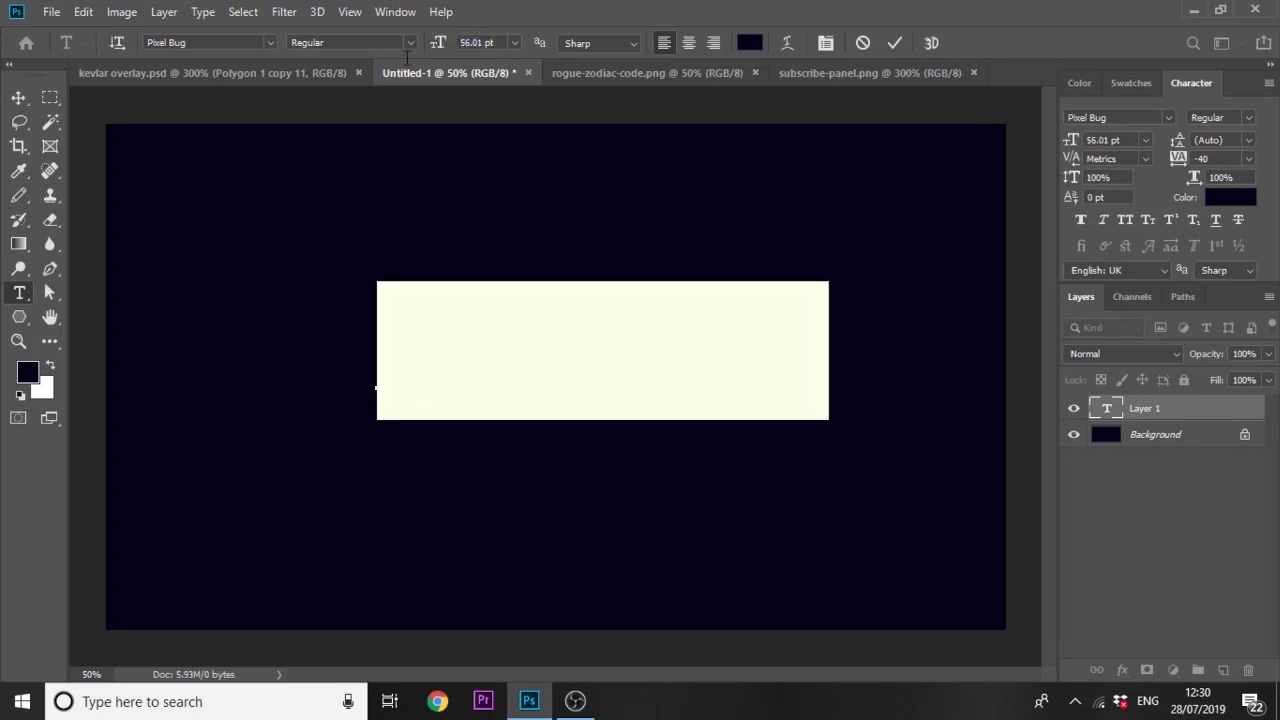
pyautogui.click(268, 43)
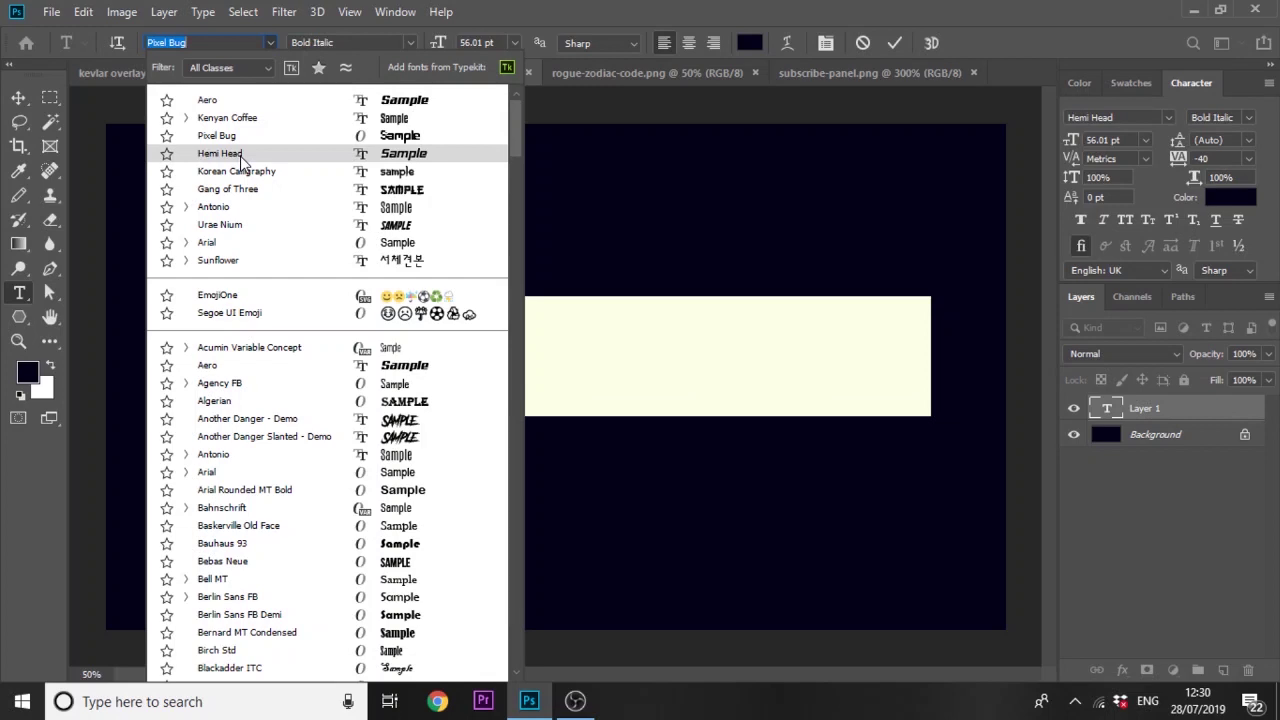
pyautogui.click(230, 100)
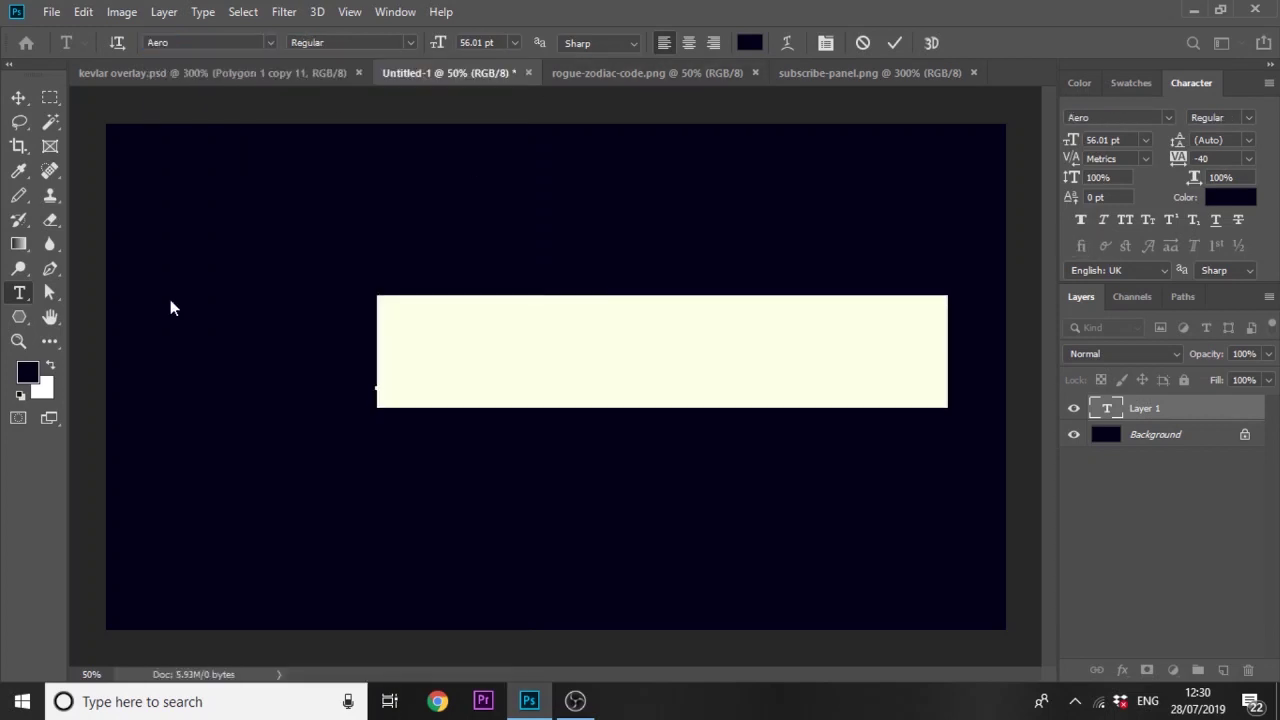
pyautogui.click(749, 42)
pyautogui.click(709, 346)
pyautogui.press('Return')
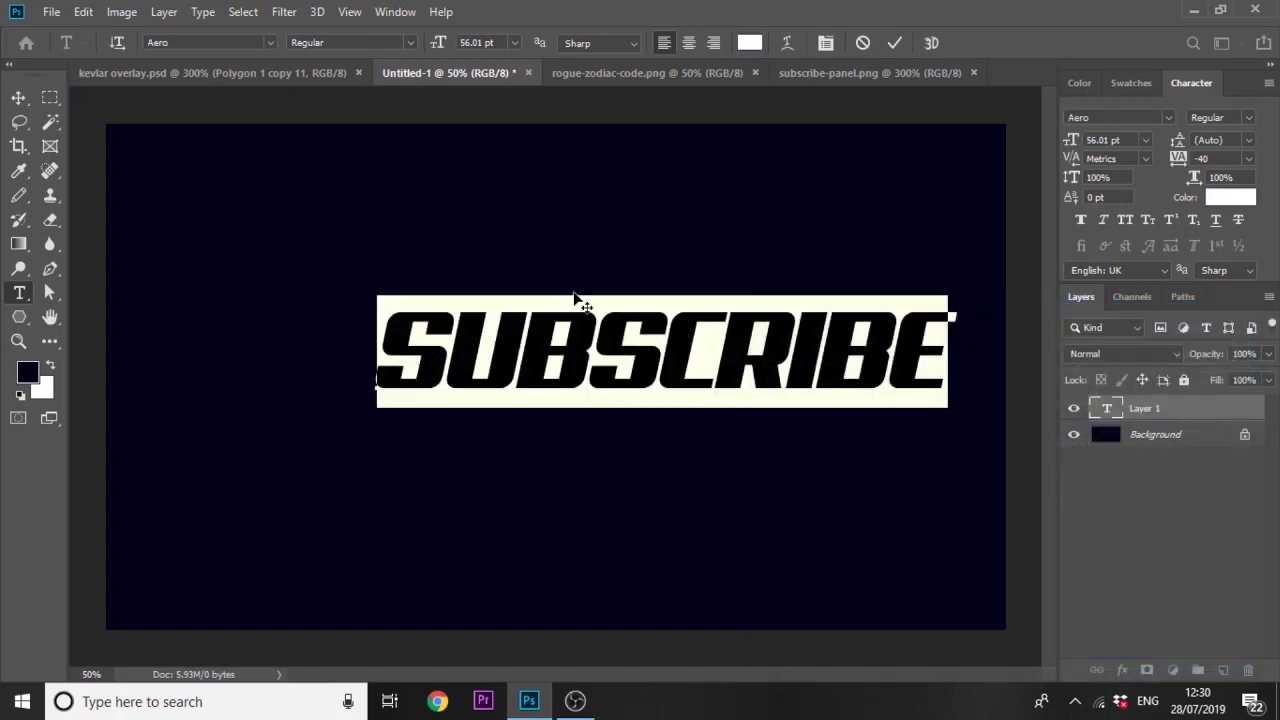
pyautogui.click(18, 97)
# Step: Move SUBSCRIBE to the canvas centre and scale it up to about 128%
pyautogui.hotkey('ctrl', 't')
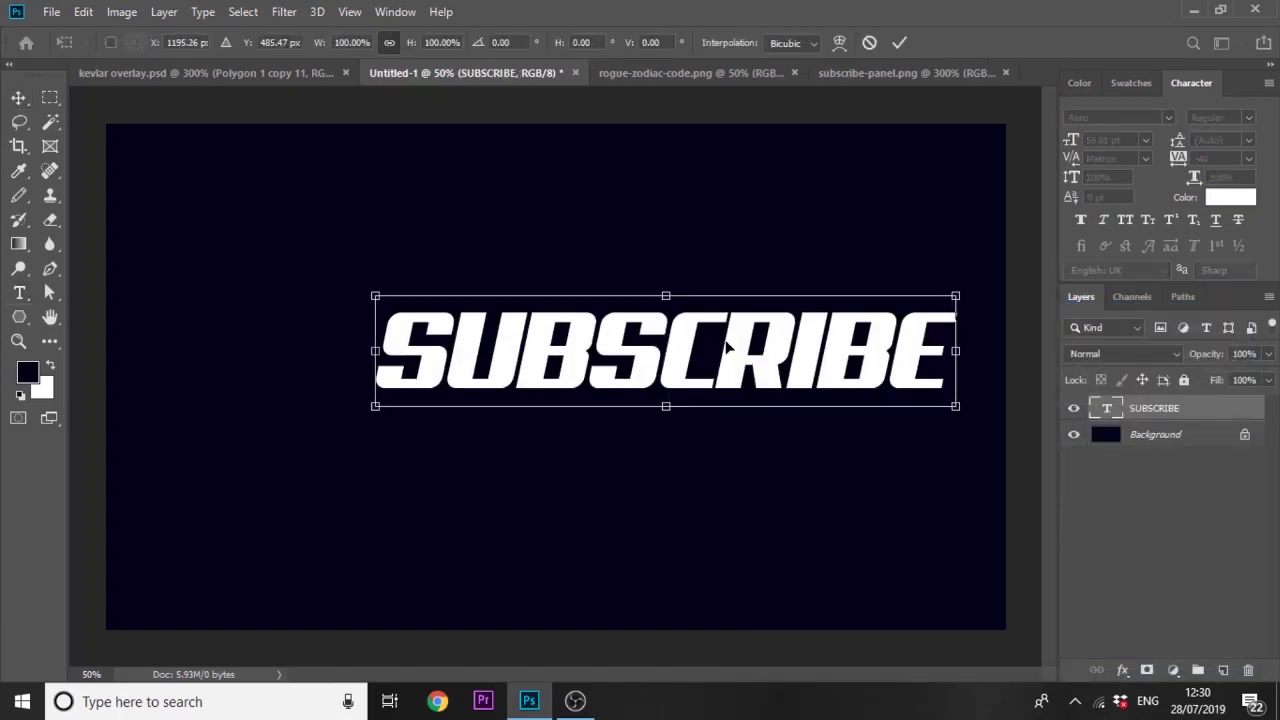
pyautogui.moveTo(727, 346); pyautogui.dragTo(618, 371)
pyautogui.moveTo(849, 314); pyautogui.dragTo(922, 270)
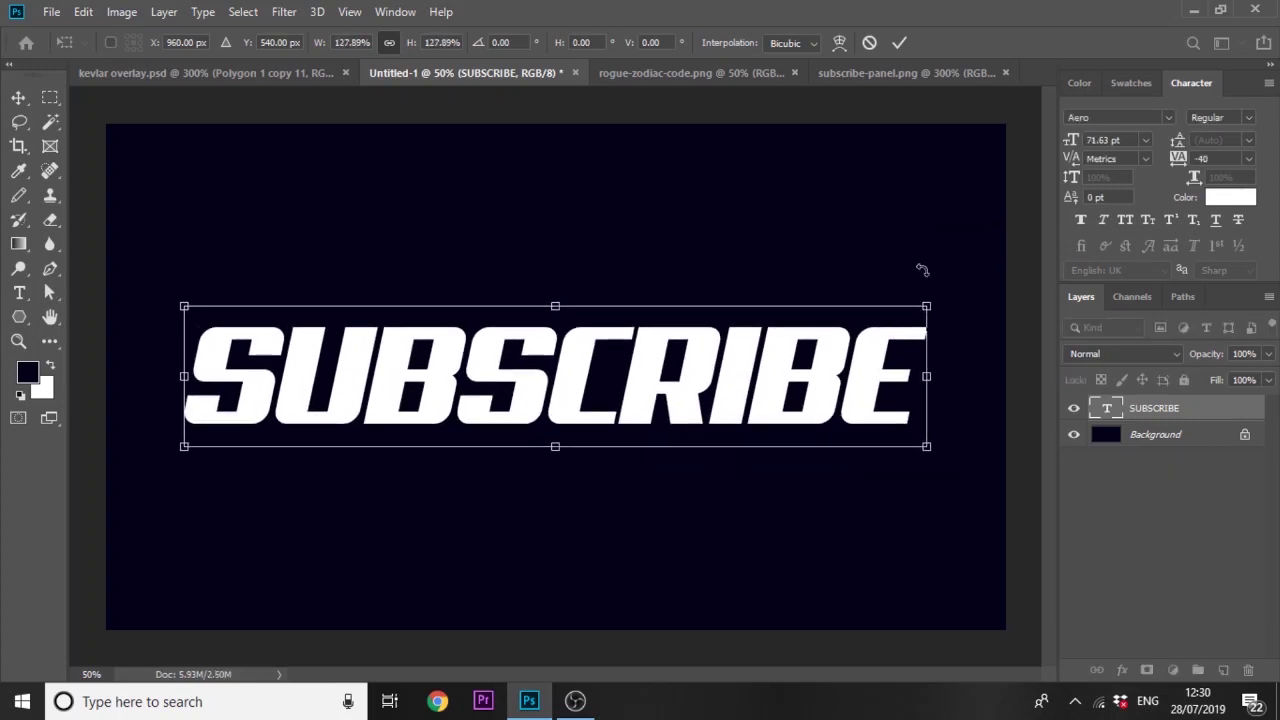
pyautogui.press('Return')
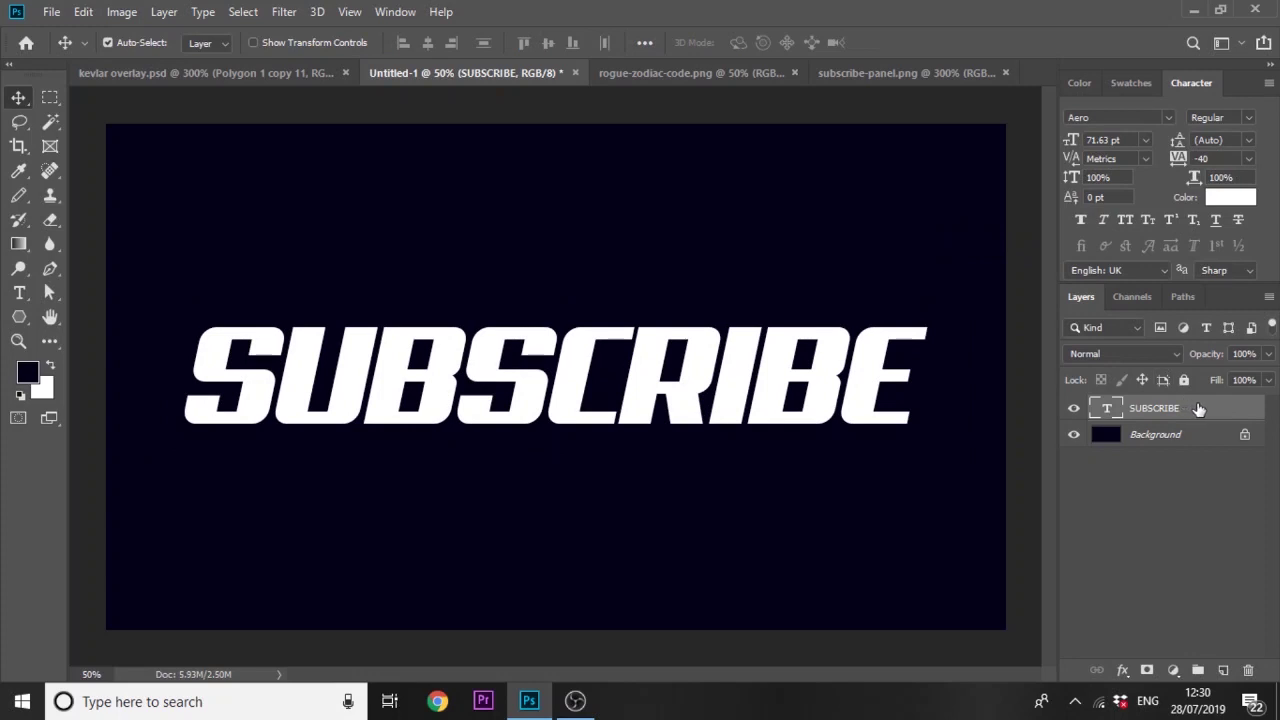
# Step: Add a Gradient Overlay at 100% opacity to the SUBSCRIBE layer
pyautogui.doubleClick(1198, 410)
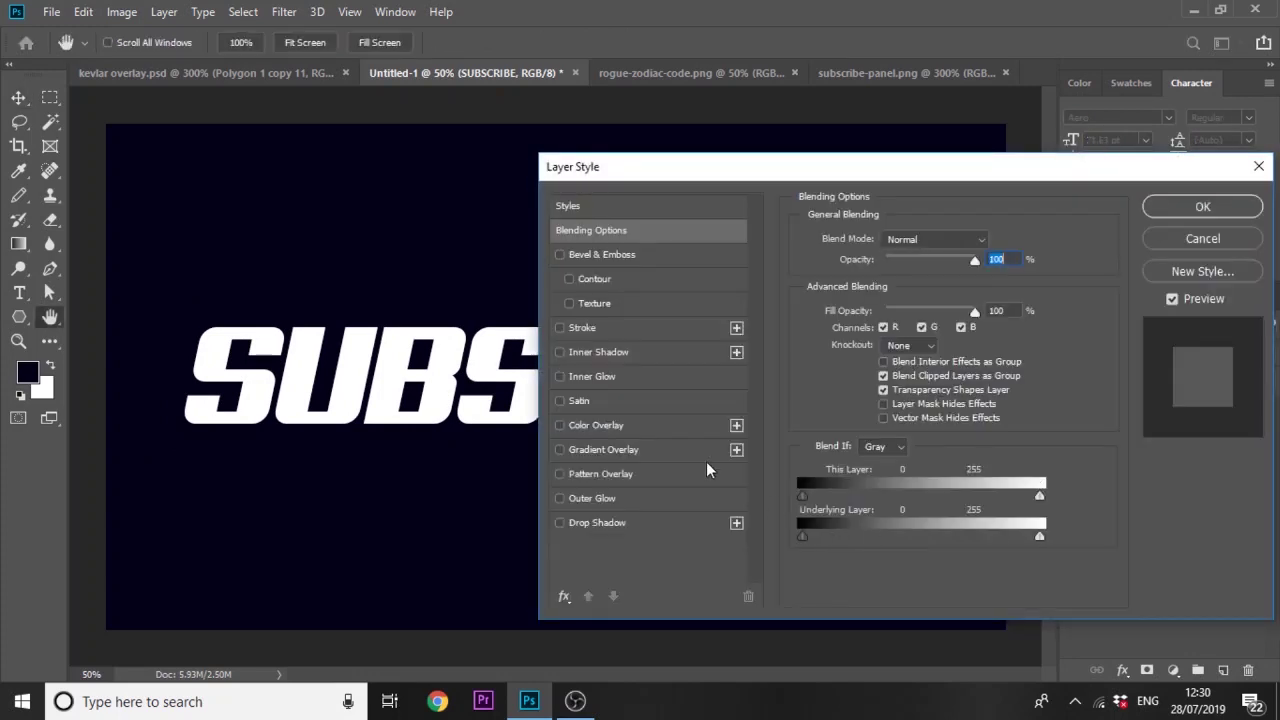
pyautogui.click(632, 455)
pyautogui.moveTo(930, 260); pyautogui.dragTo(970, 260)
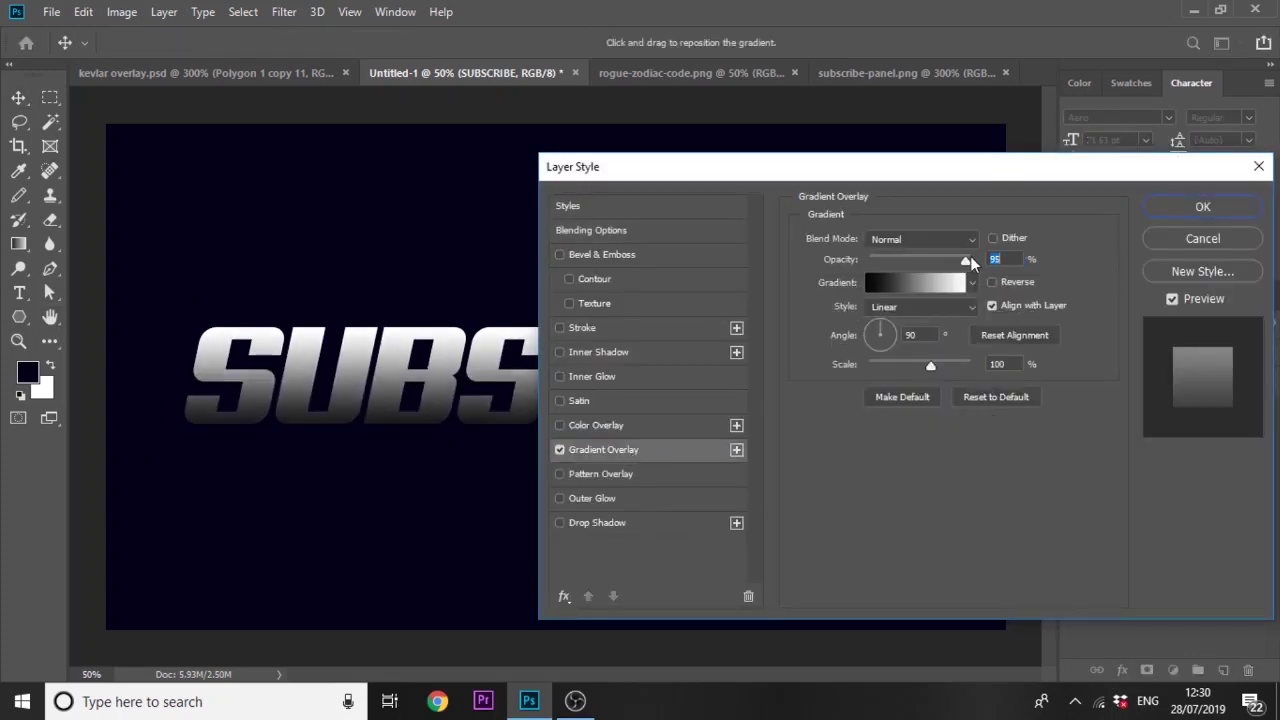
pyautogui.click(875, 285)
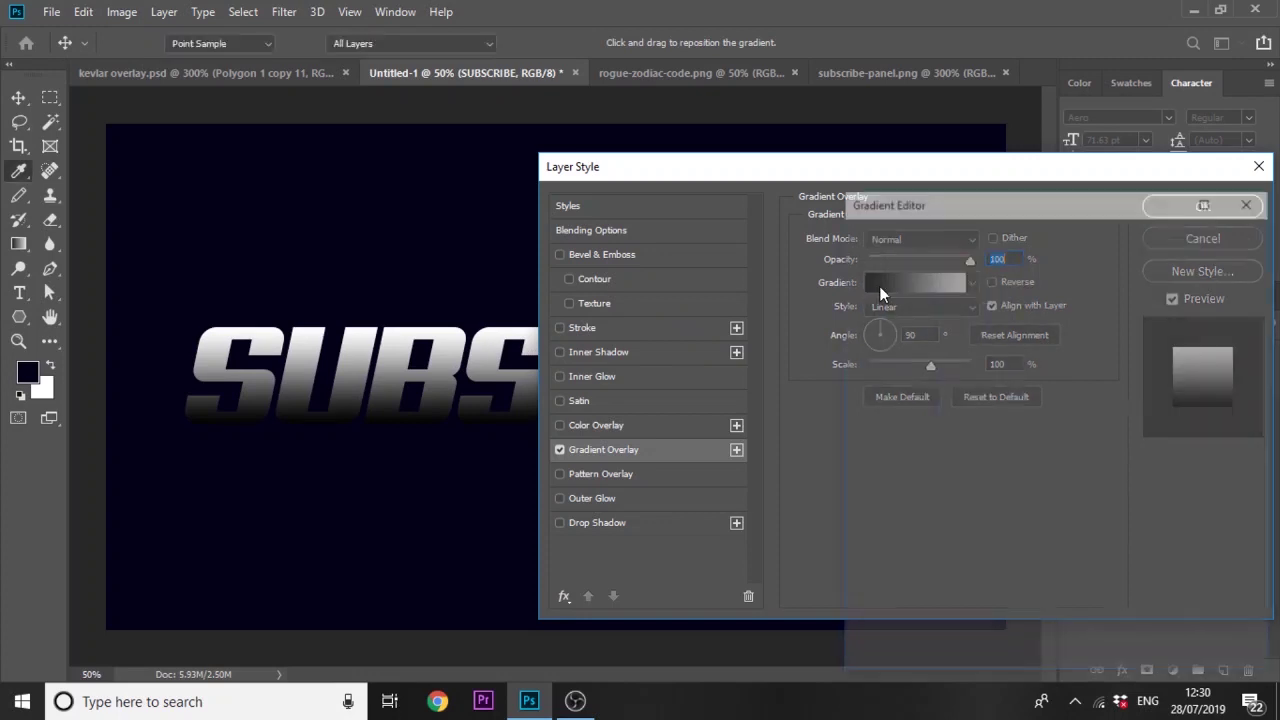
# Step: Set the gradient's start stop to bright green 3dff58
pyautogui.doubleClick(866, 546)
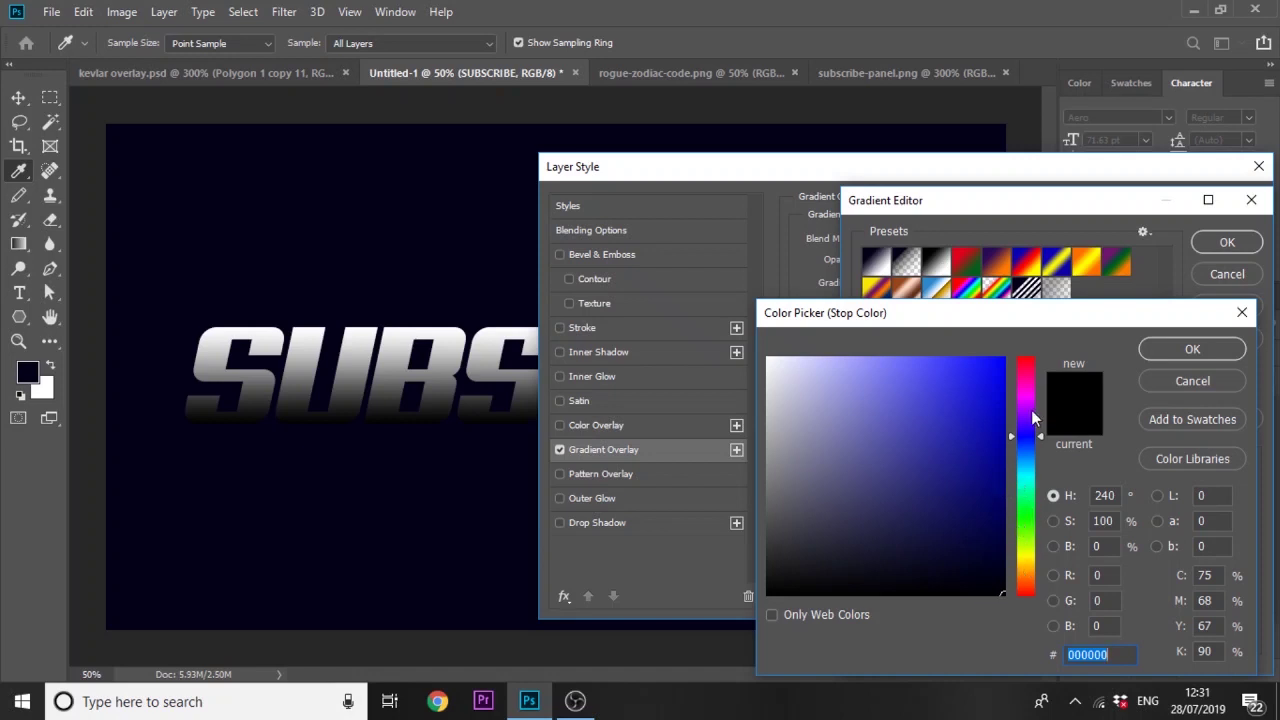
pyautogui.click(1029, 373)
pyautogui.moveTo(1028, 371); pyautogui.dragTo(1025, 510)
pyautogui.moveTo(984, 401); pyautogui.dragTo(948, 357)
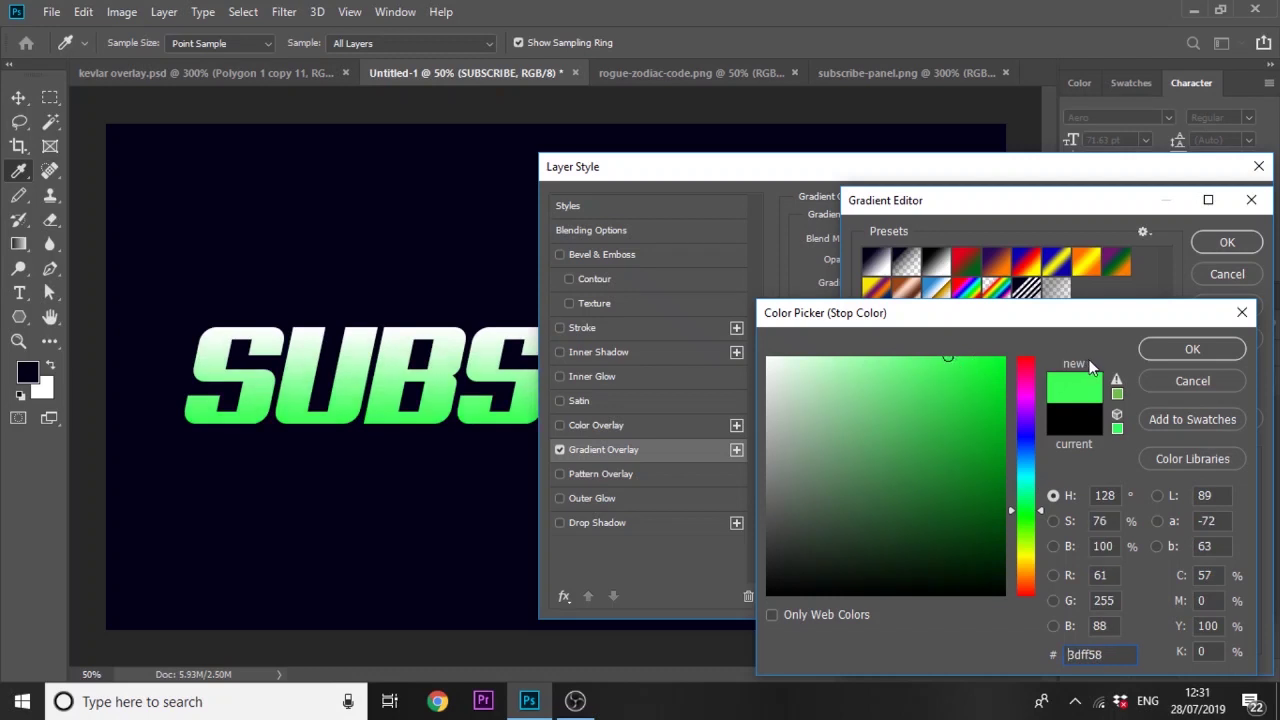
pyautogui.click(1192, 349)
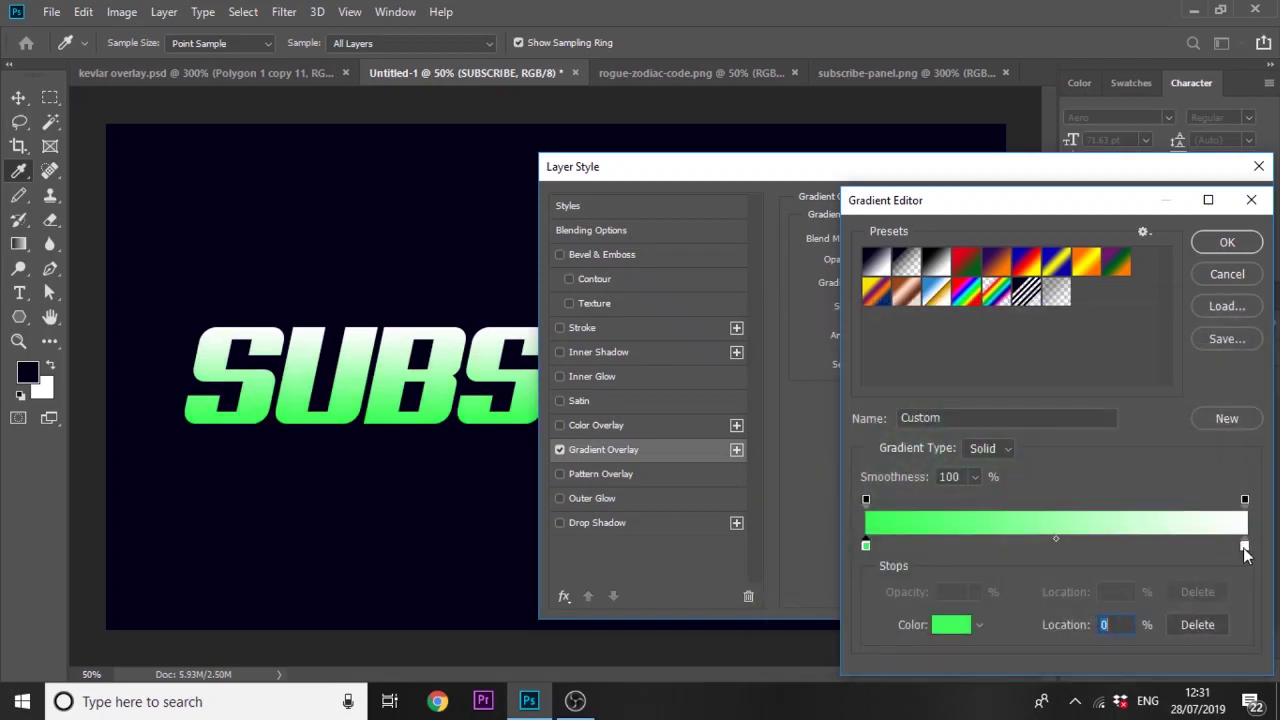
# Step: Set the gradient's end stop to orange ff7800 and accept the gradient
pyautogui.doubleClick(1244, 546)
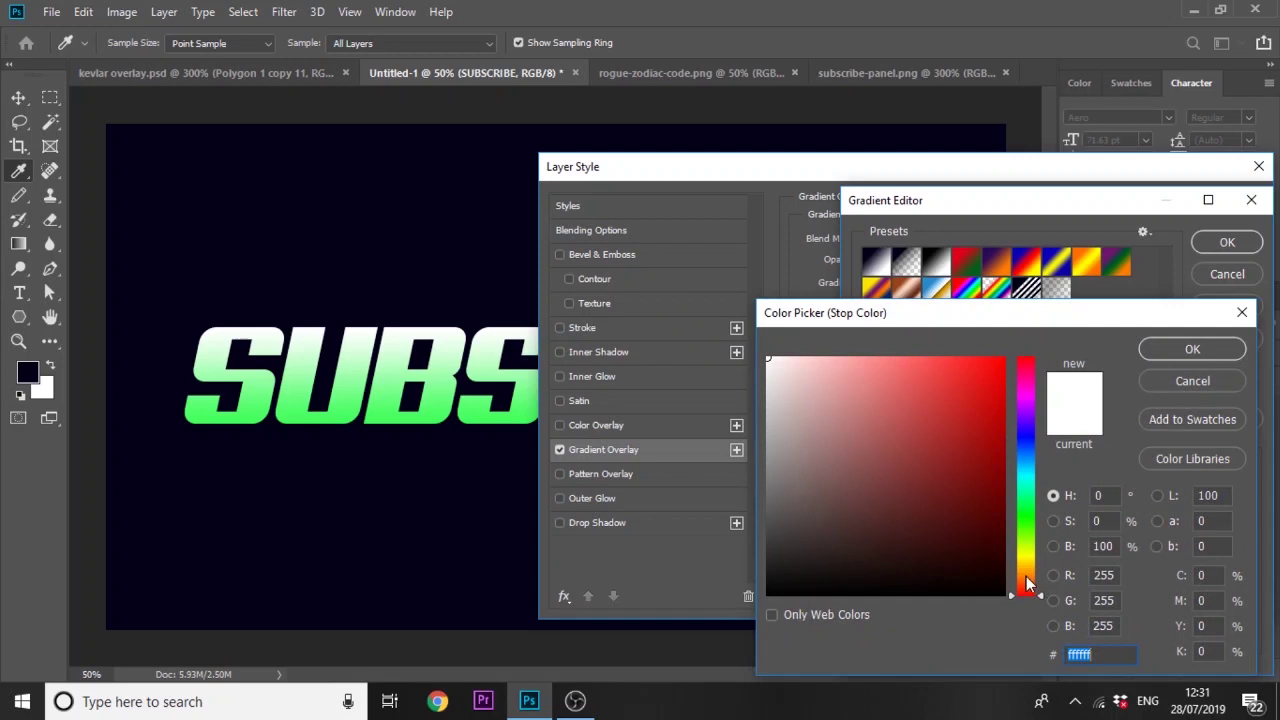
pyautogui.moveTo(1026, 576); pyautogui.dragTo(1026, 577)
pyautogui.click(991, 363)
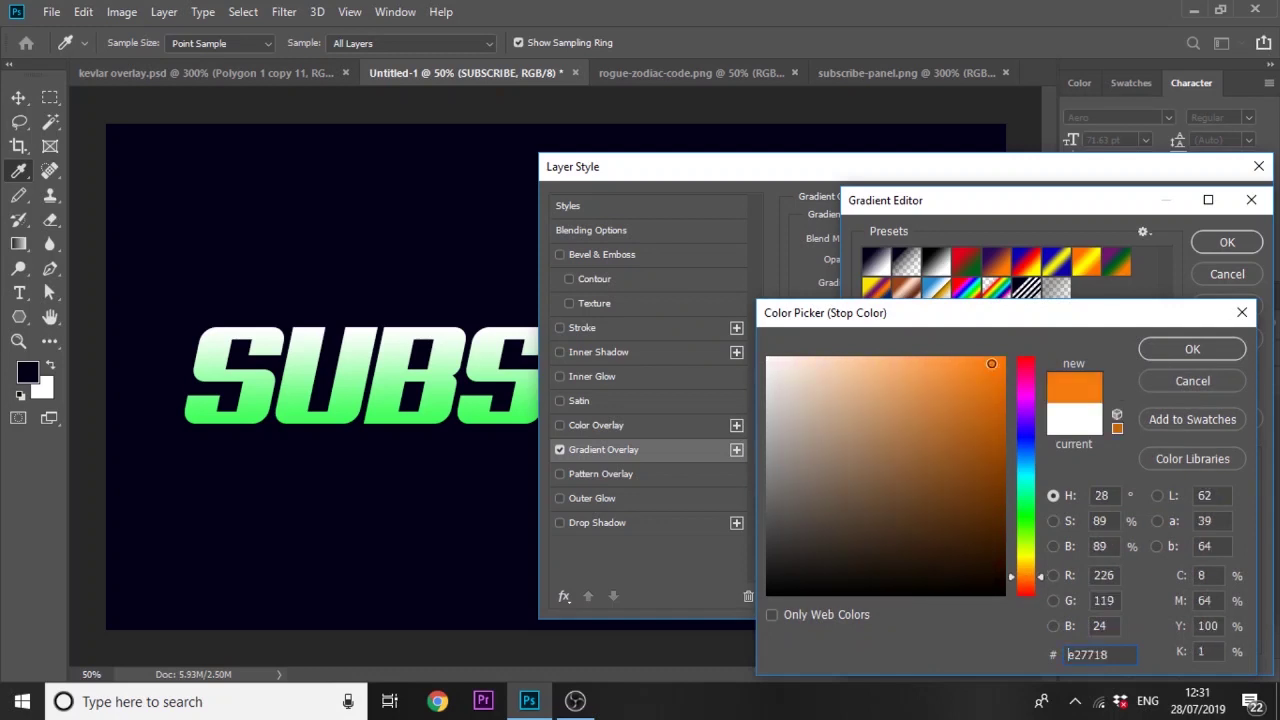
pyautogui.moveTo(991, 363); pyautogui.dragTo(1032, 344)
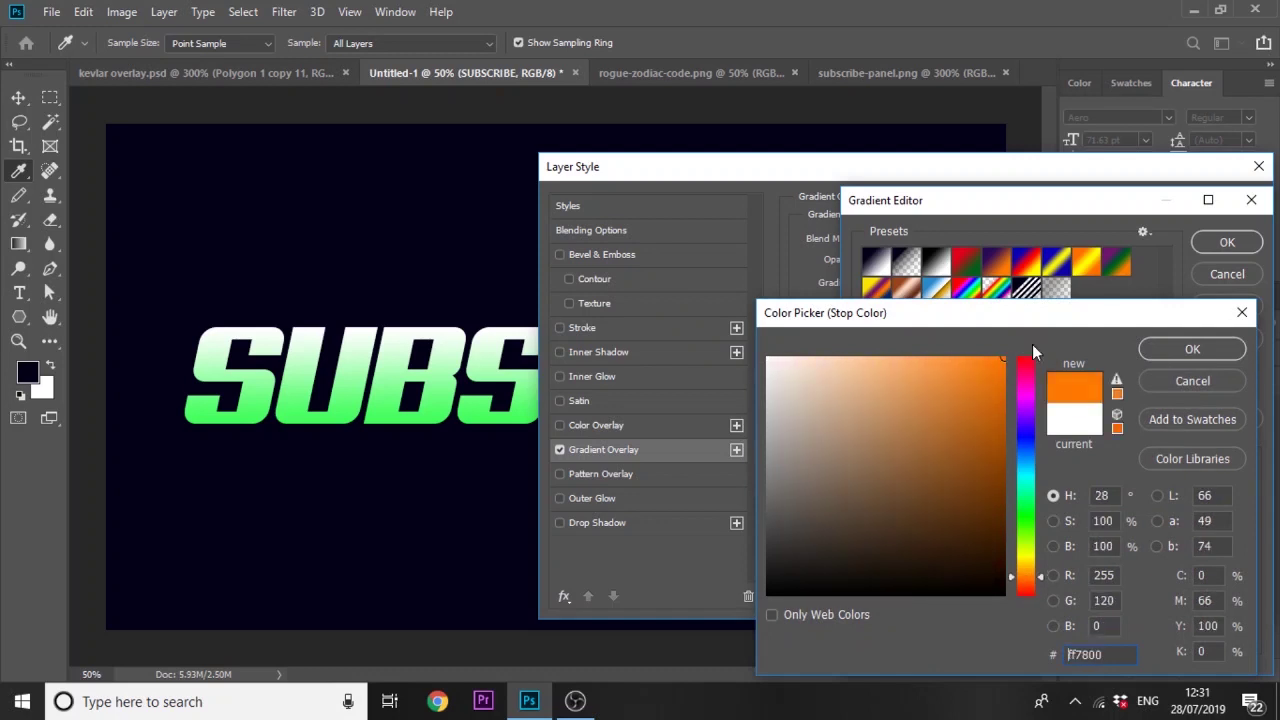
pyautogui.click(1180, 349)
pyautogui.click(1227, 243)
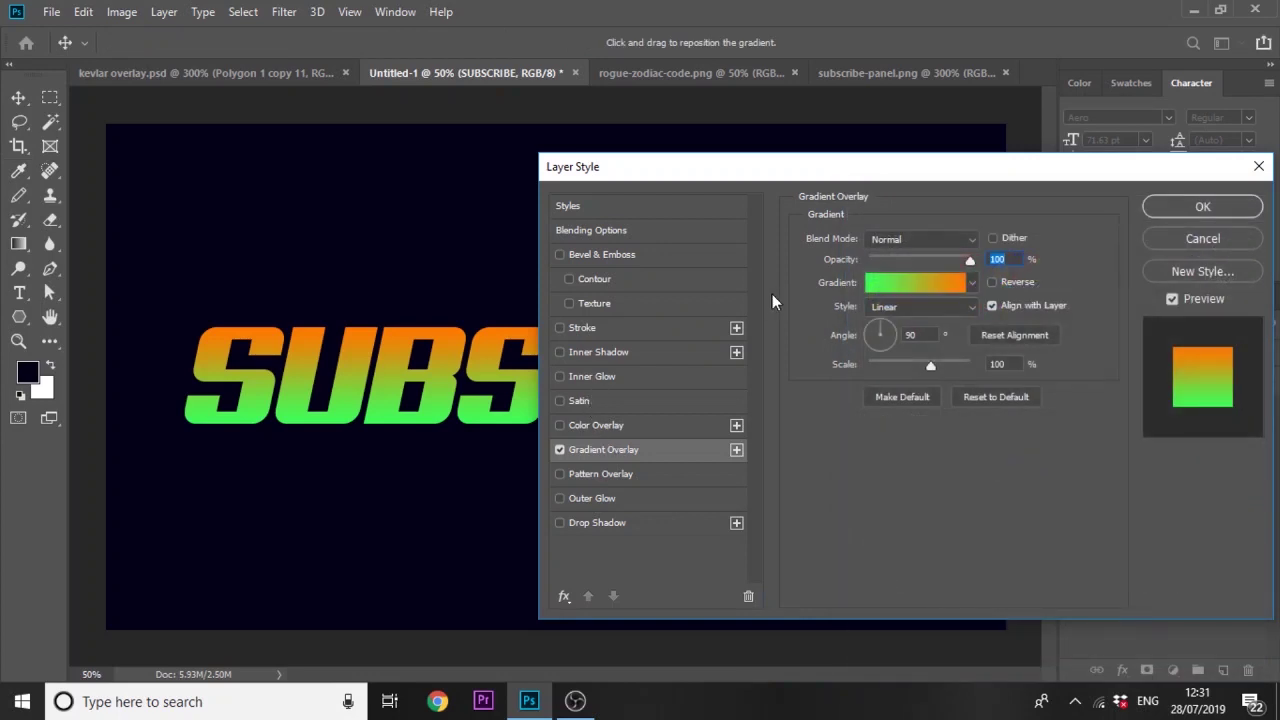
# Step: Turn the gradient to run left-to-right and add a 13 px inner glow
pyautogui.click(928, 335)
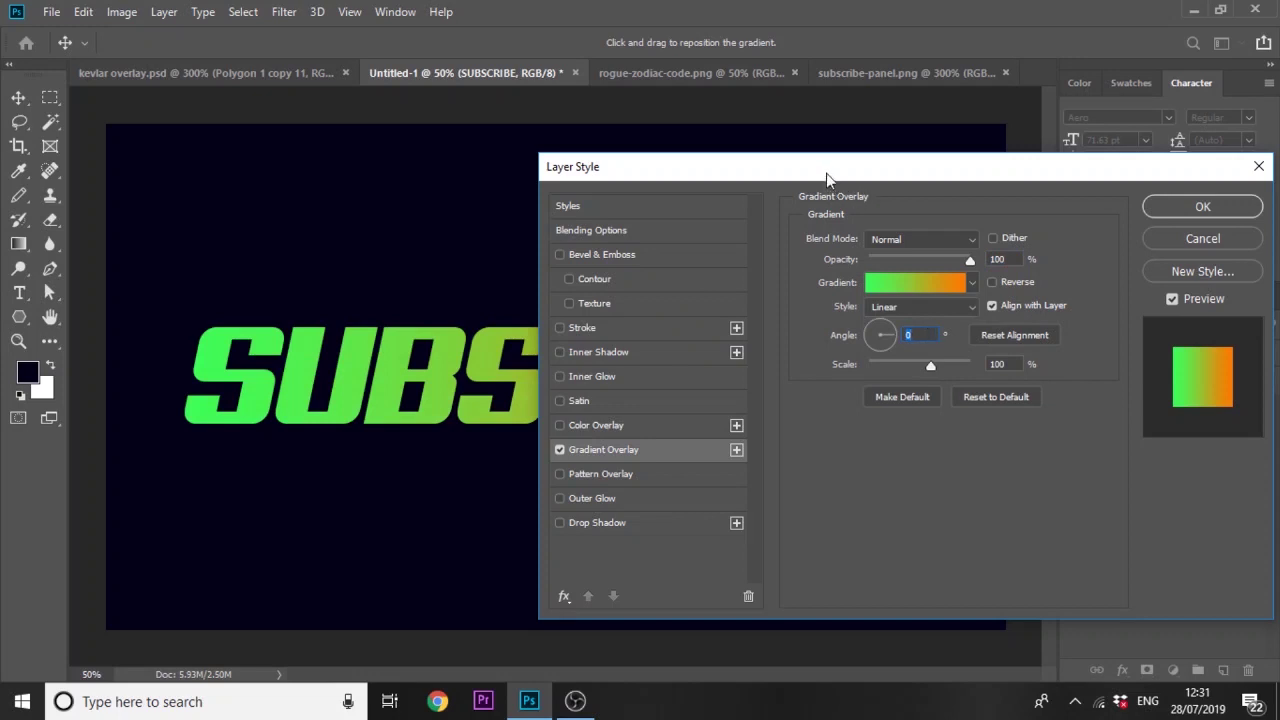
pyautogui.moveTo(826, 173); pyautogui.dragTo(784, 165)
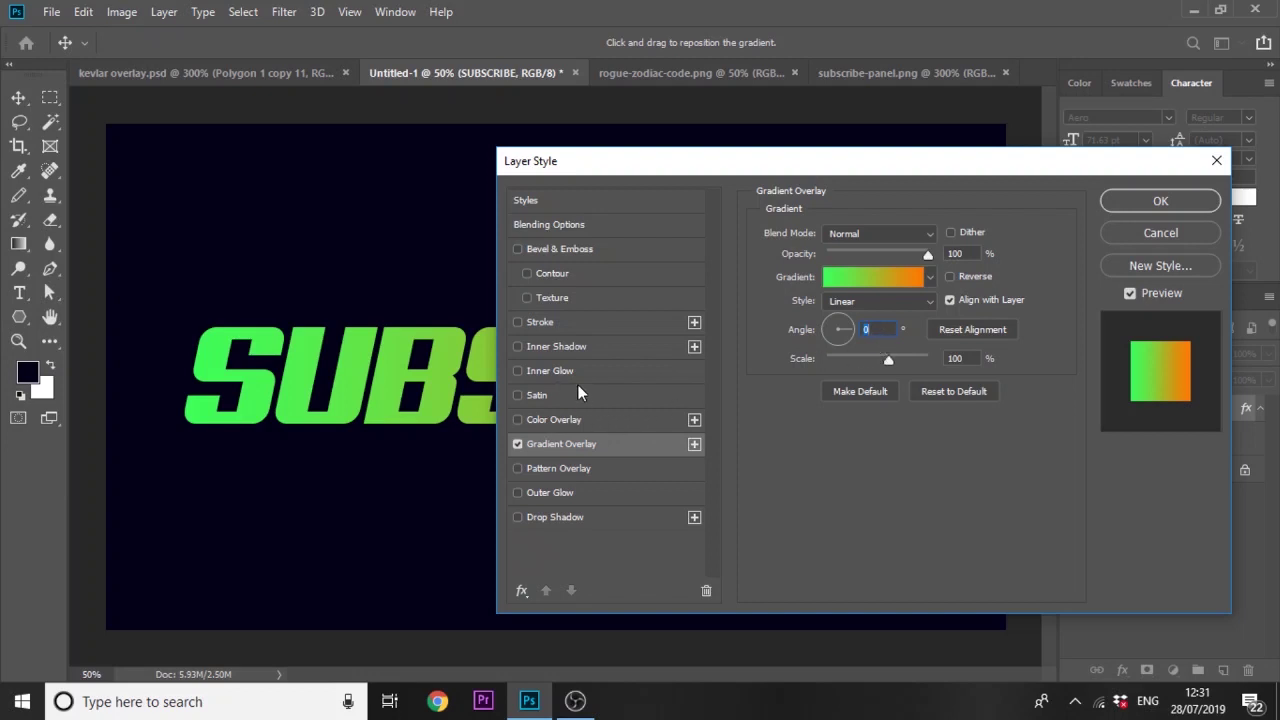
pyautogui.click(576, 376)
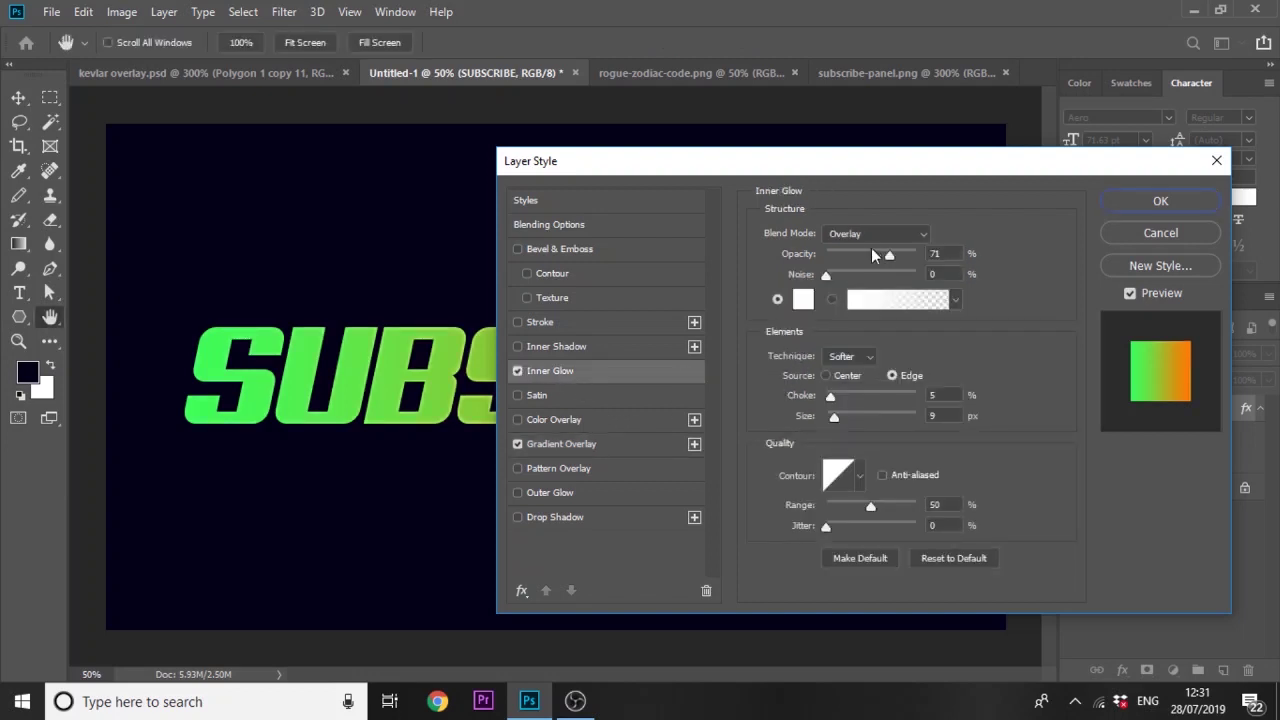
pyautogui.moveTo(885, 255)
pyautogui.mouseDown()
pyautogui.moveTo(931, 262)
pyautogui.moveTo(896, 266)
pyautogui.mouseUp()
pyautogui.moveTo(834, 418); pyautogui.dragTo(837, 420)
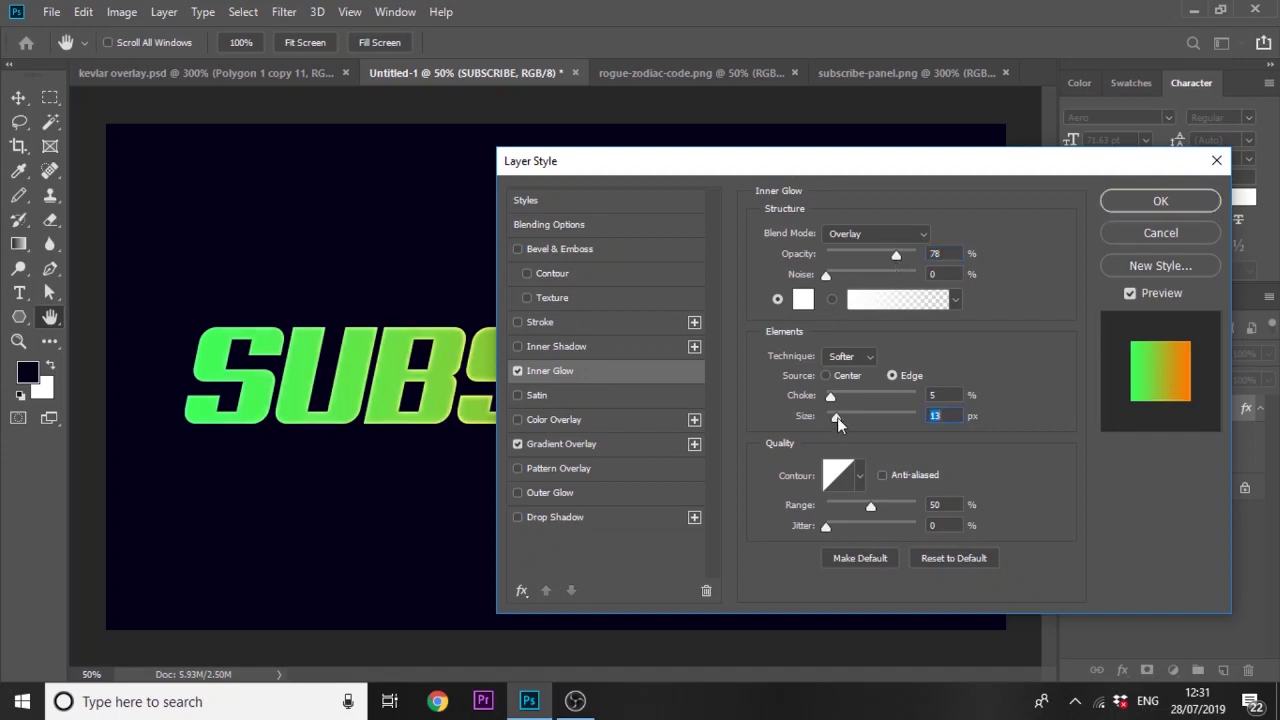
pyautogui.press('Return')
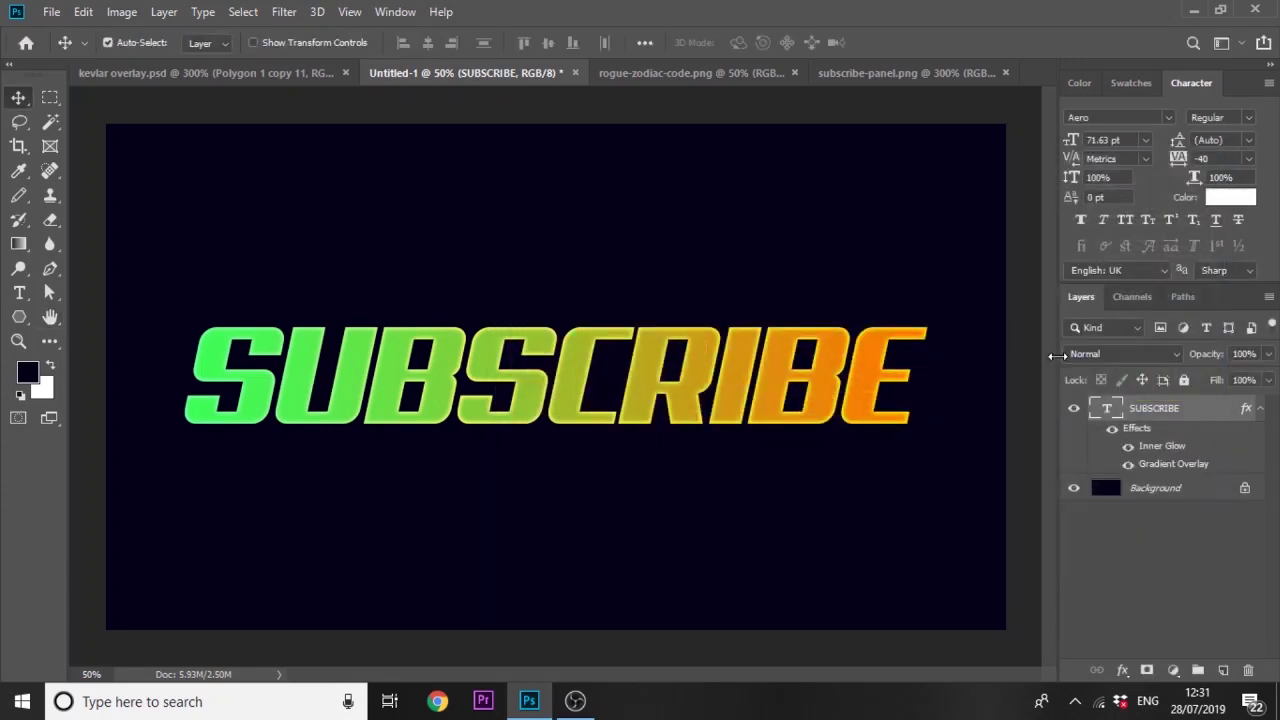
# Step: Lower the SUBSCRIBE inner glow opacity to about 65%
pyautogui.rightClick(1159, 411)
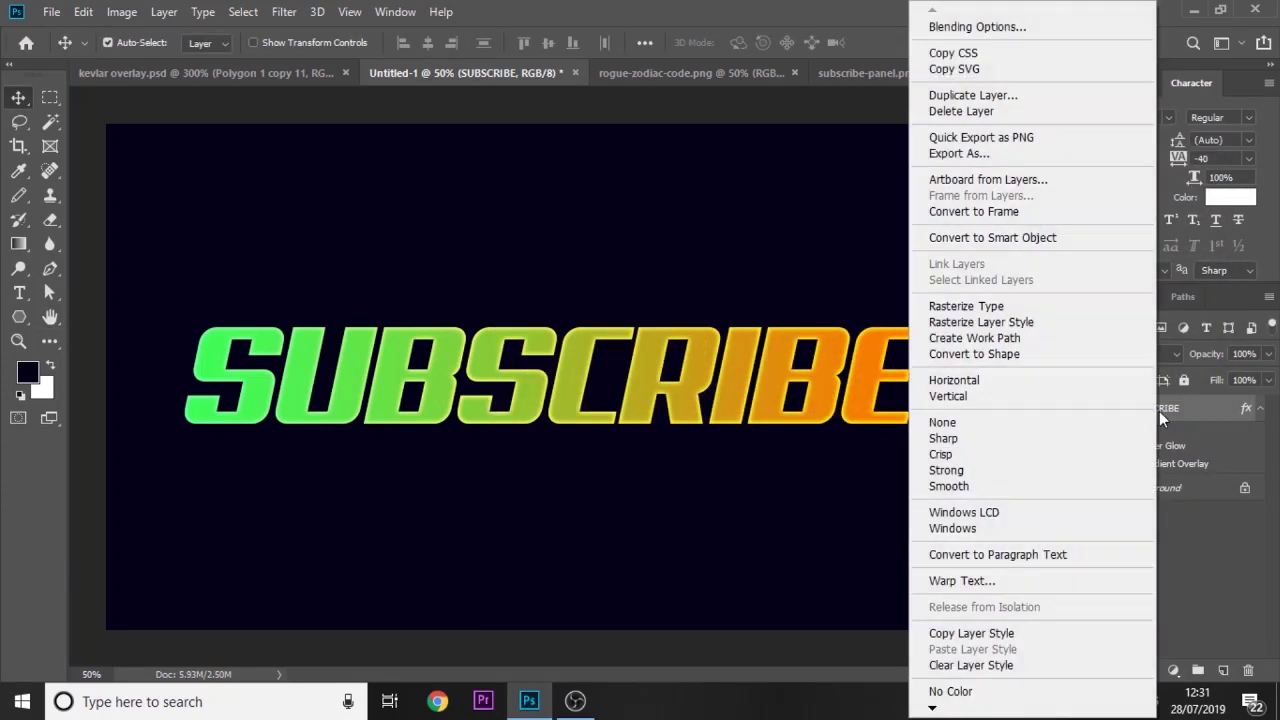
pyautogui.press('Escape')
pyautogui.doubleClick(1207, 418)
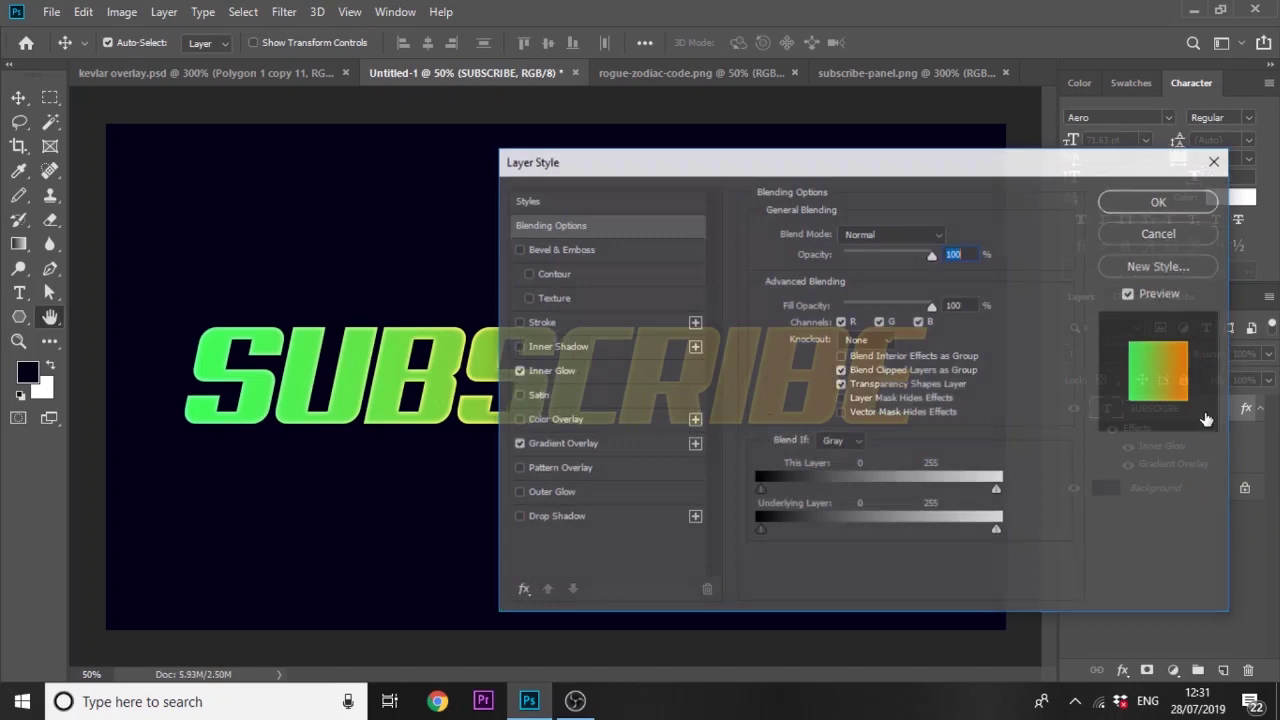
pyautogui.click(552, 375)
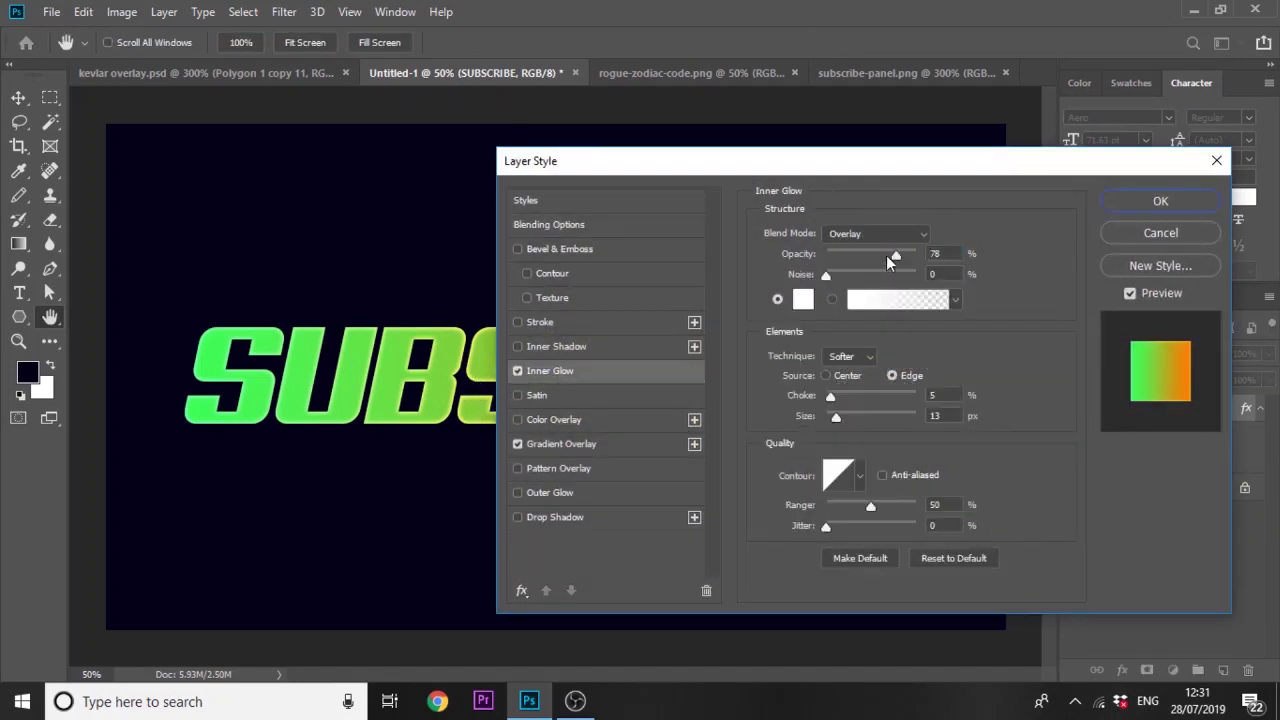
pyautogui.moveTo(898, 257); pyautogui.dragTo(882, 258)
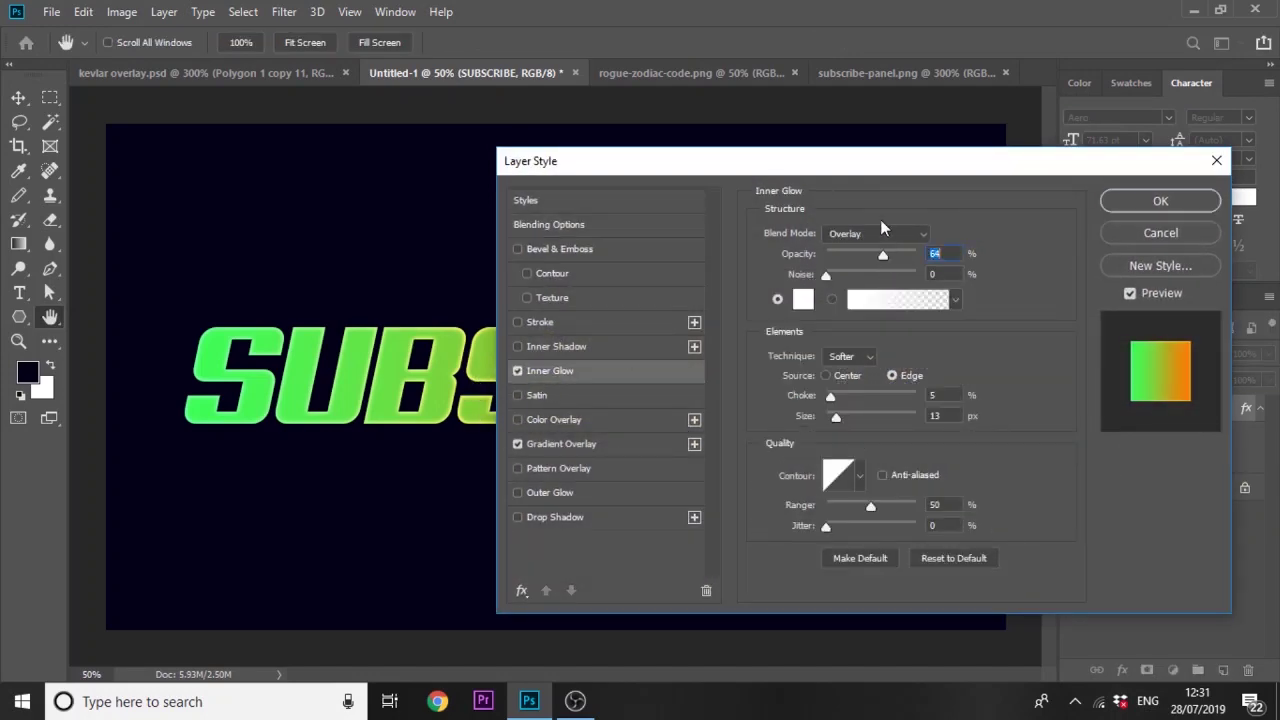
pyautogui.moveTo(867, 170); pyautogui.dragTo(723, 405)
pyautogui.press('Return')
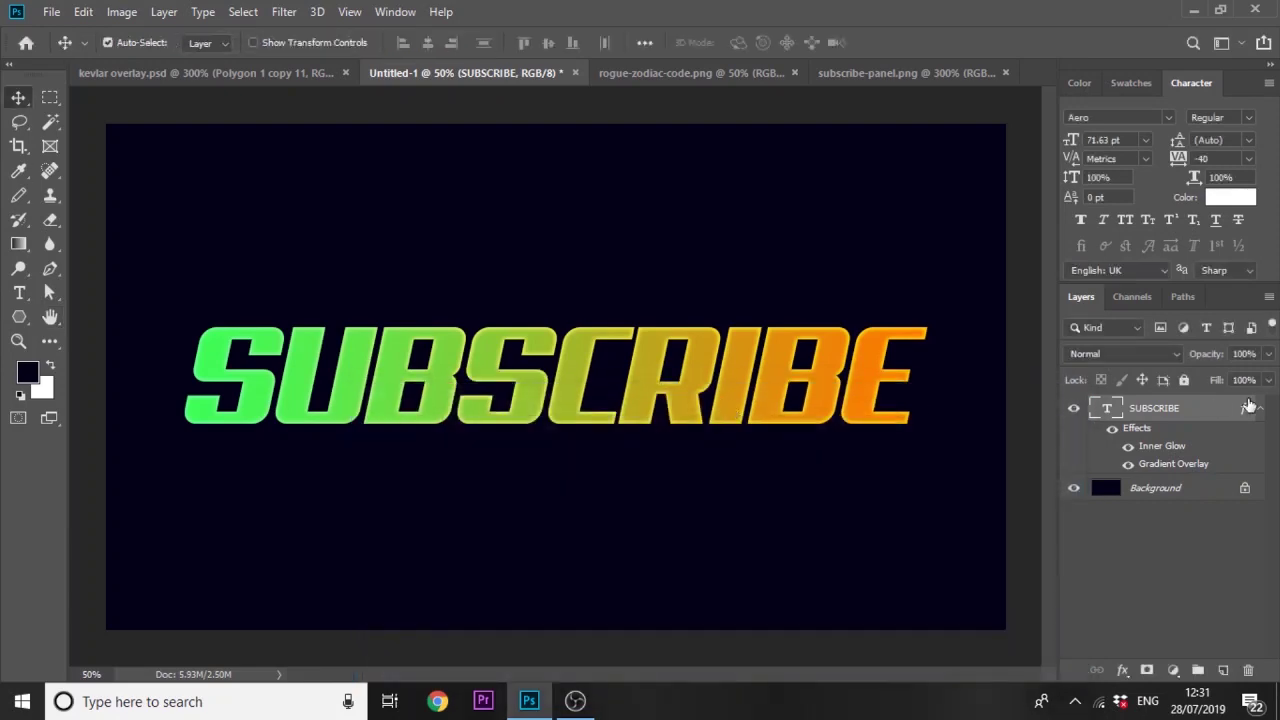
# Step: Rasterize the SUBSCRIBE layer style and drag a horizontal guide across the letters
pyautogui.rightClick(1208, 408)
pyautogui.click(1128, 338)
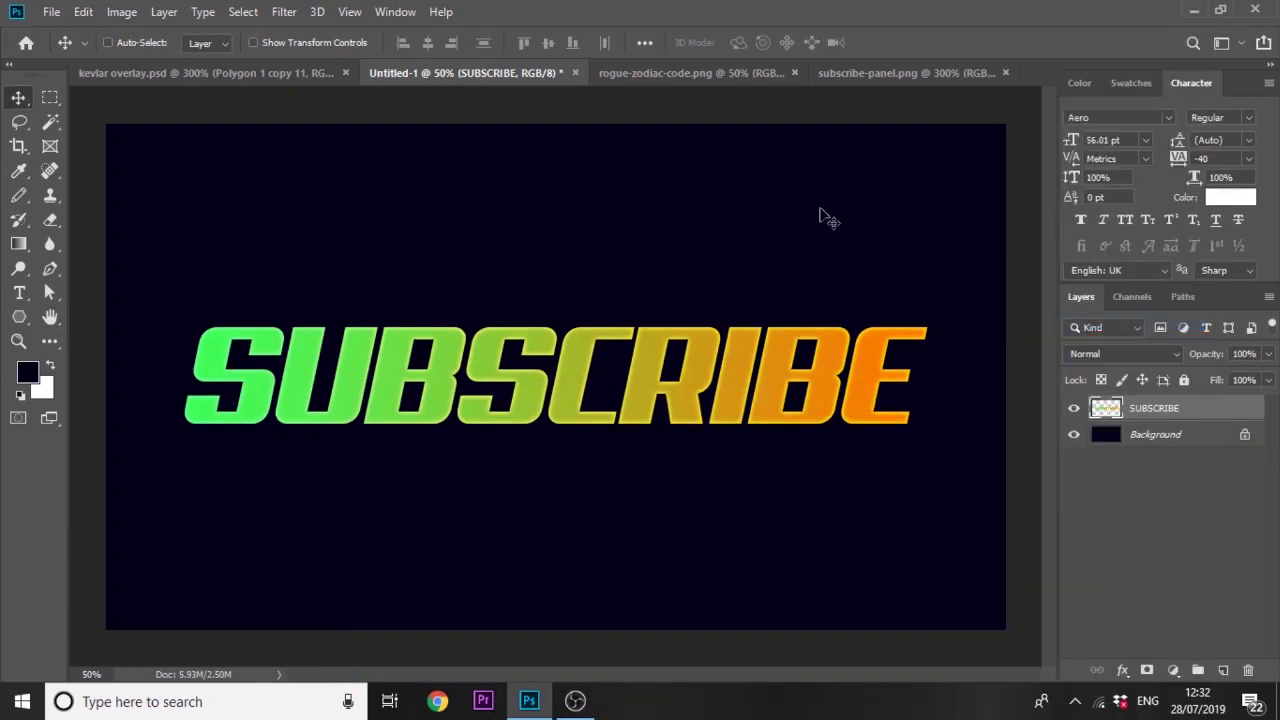
pyautogui.hotkey('ctrl', 'r')
pyautogui.moveTo(789, 96); pyautogui.dragTo(772, 383)
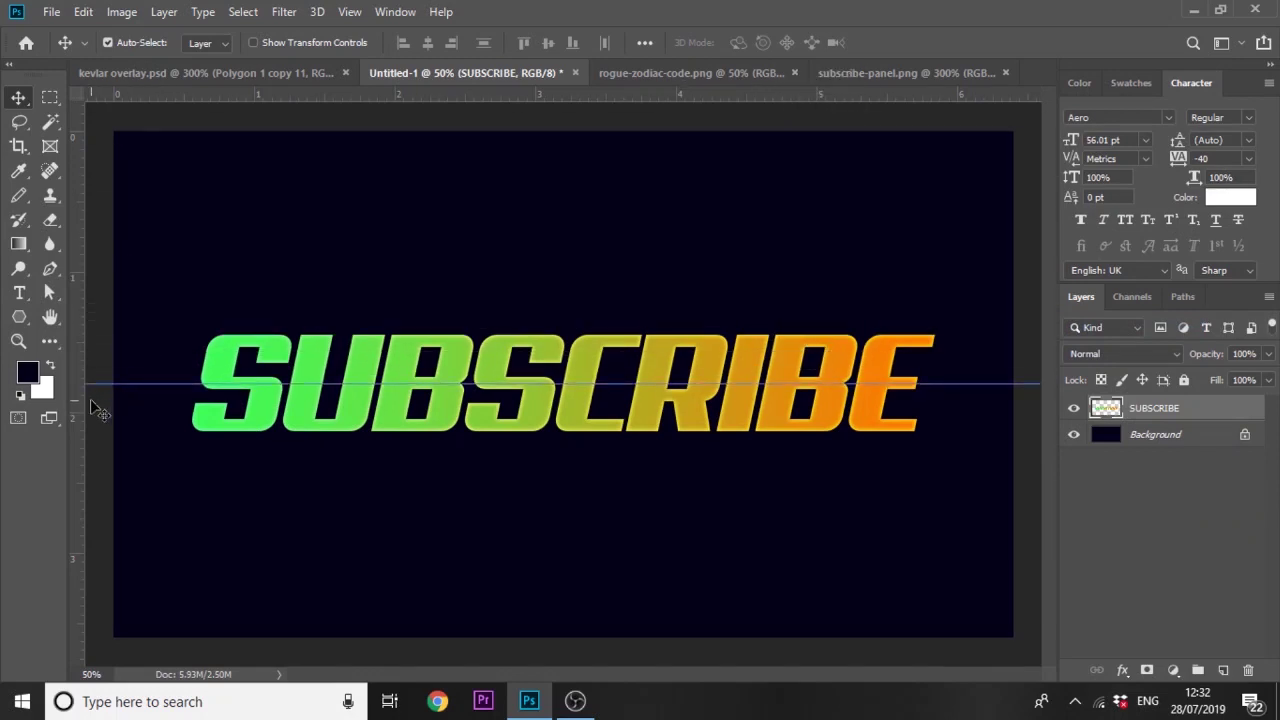
# Step: Duplicate SUBSCRIBE, load the letters as a selection and contract it
pyautogui.hotkey('ctrl', 'j')
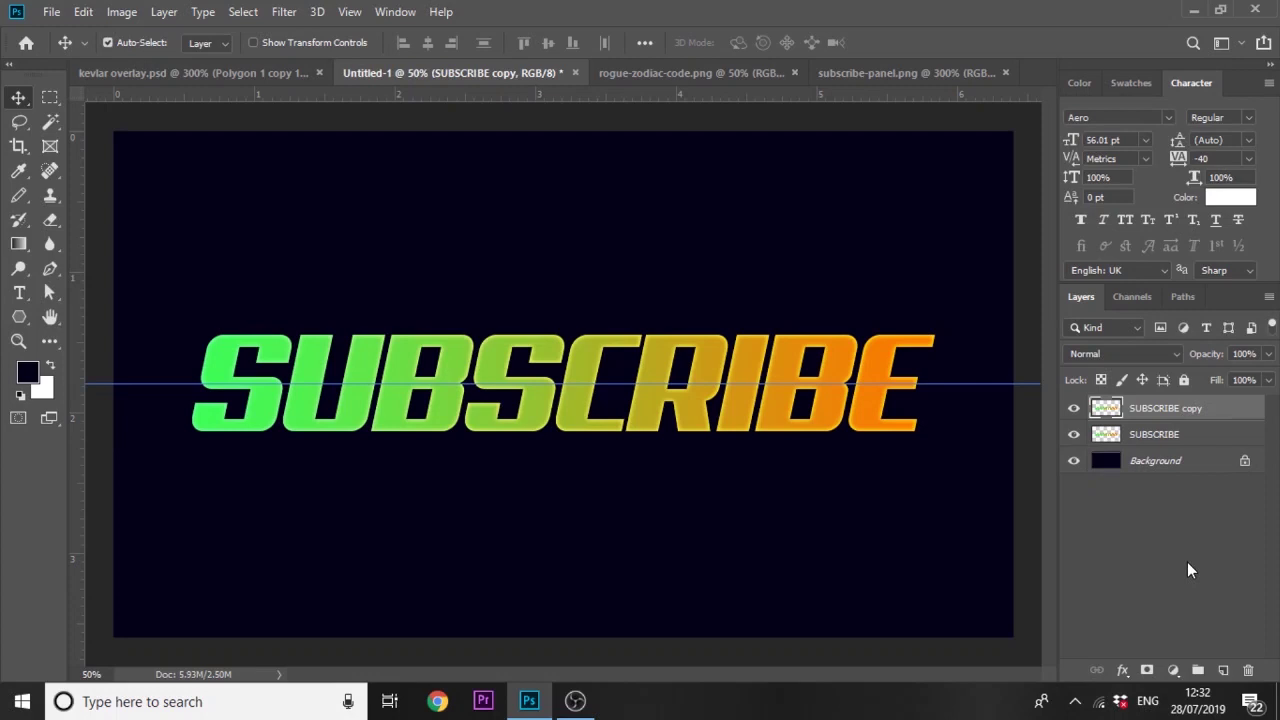
pyautogui.keyDown('ctrl'); pyautogui.click(1103, 410); pyautogui.keyUp('ctrl')
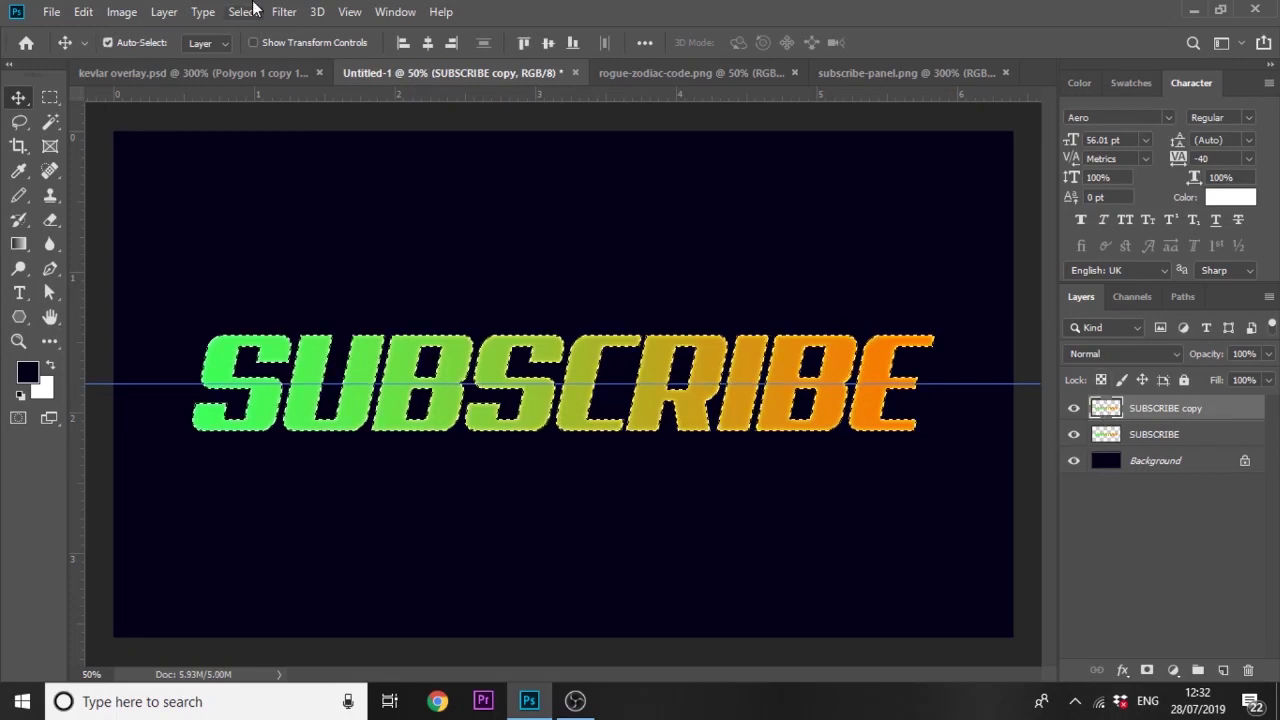
pyautogui.click(243, 11)
pyautogui.moveTo(387, 288)
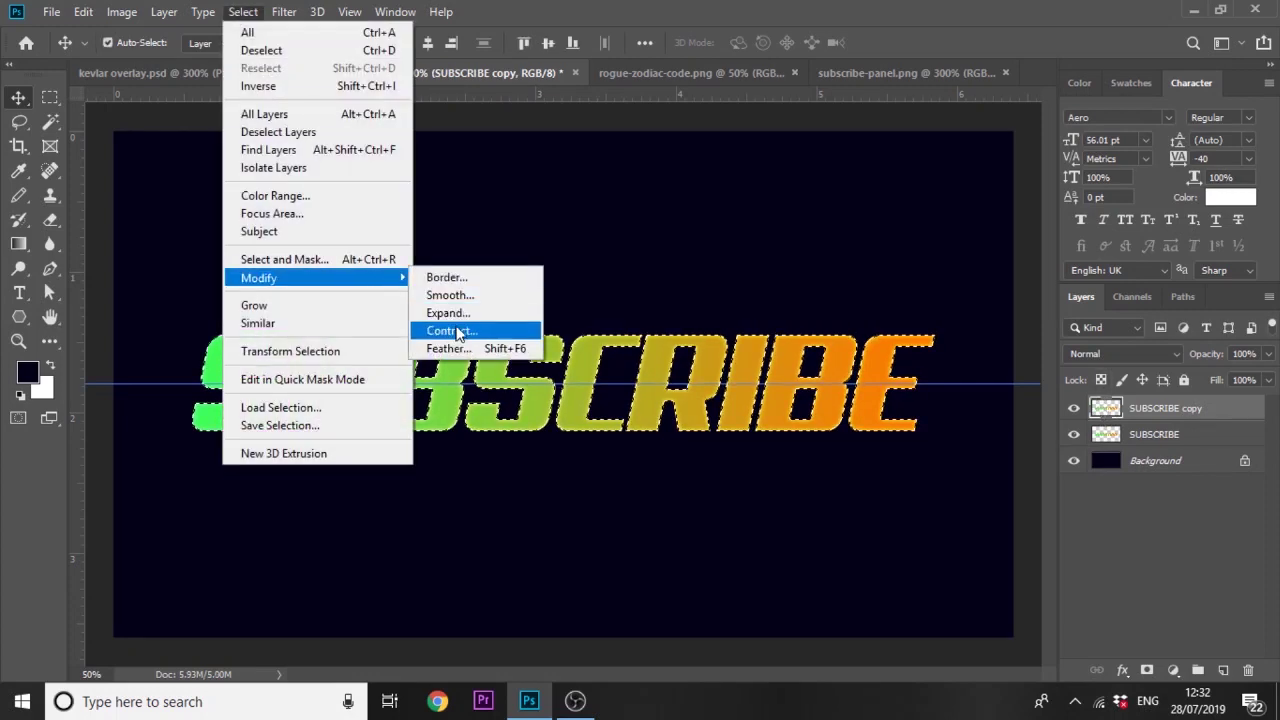
pyautogui.click(452, 330)
pyautogui.press('Return')
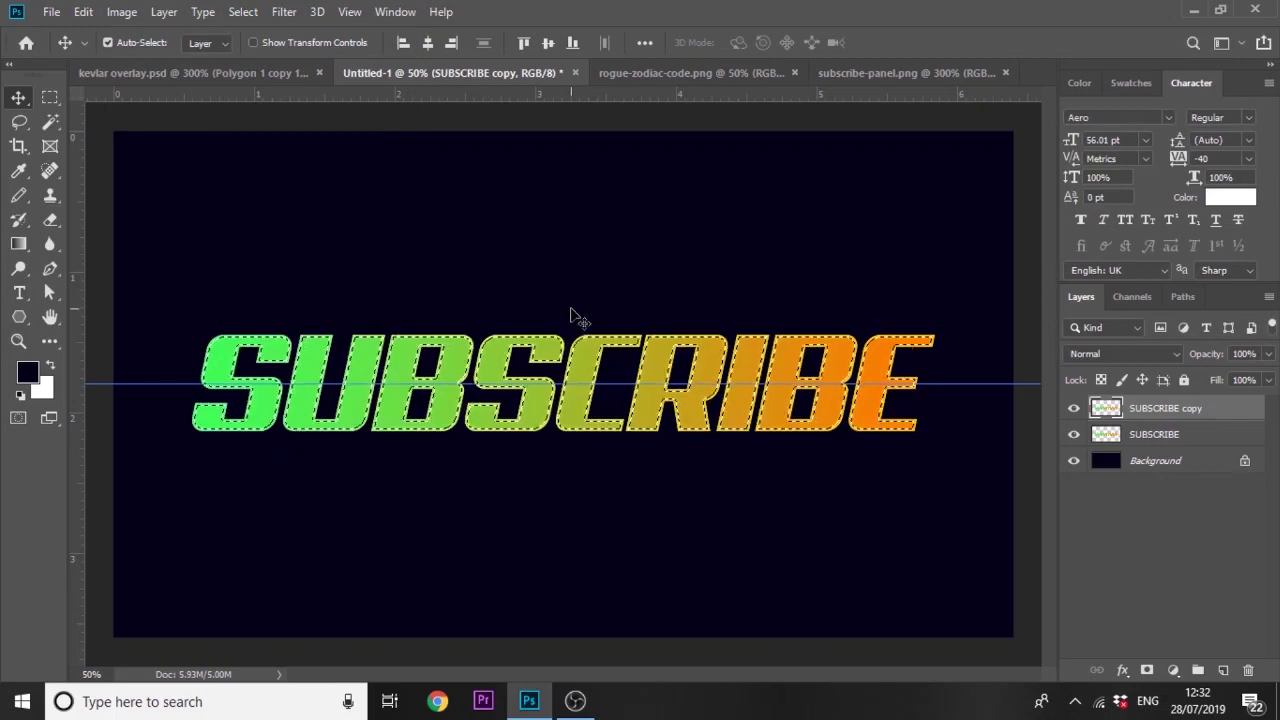
# Step: Brighten the copy's rim to Lightness +100 and set the copy layer to Overlay
pyautogui.press('ctrl')
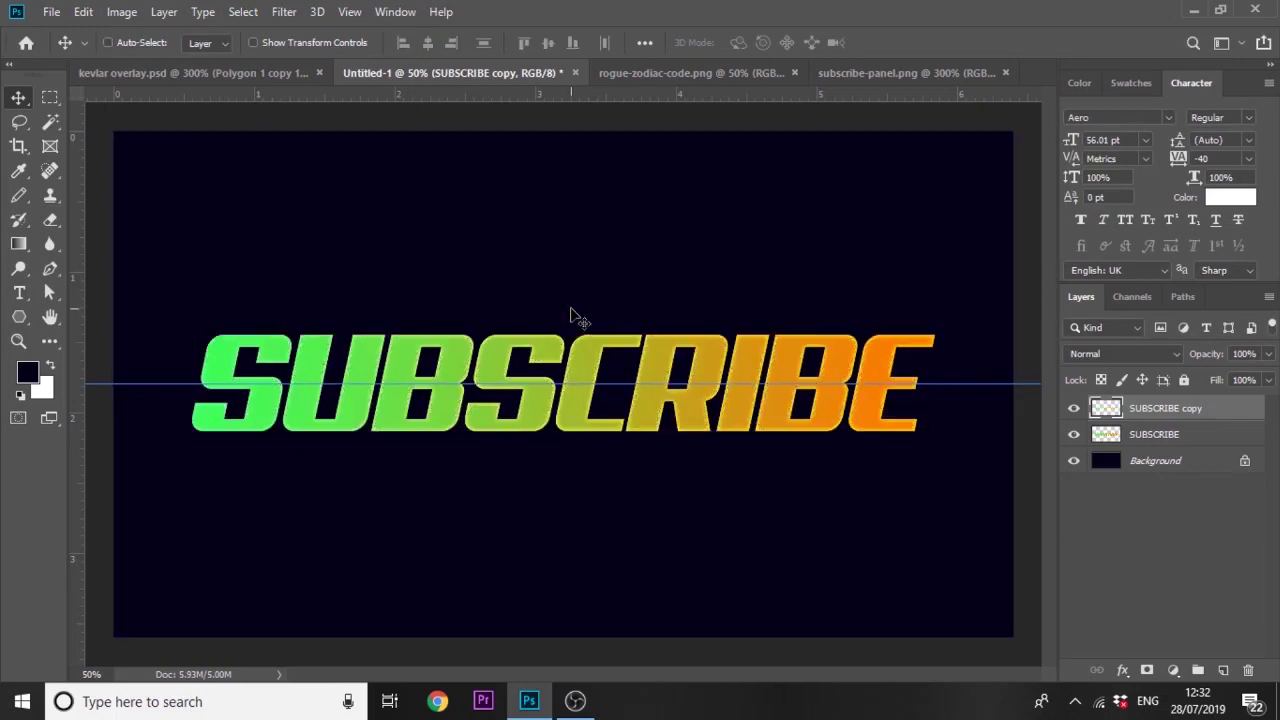
pyautogui.hotkey('ctrl', 'u')
pyautogui.click(688, 324)
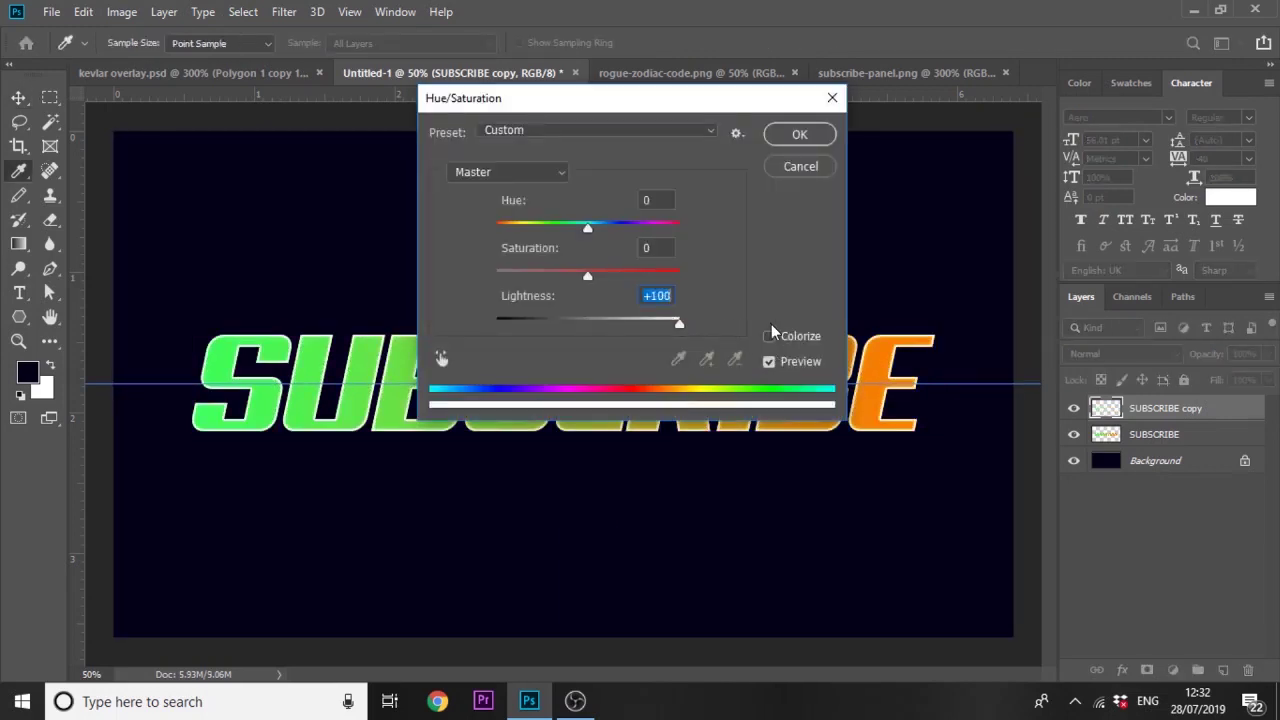
pyautogui.press('Return')
pyautogui.press('v')
pyautogui.click(1118, 353)
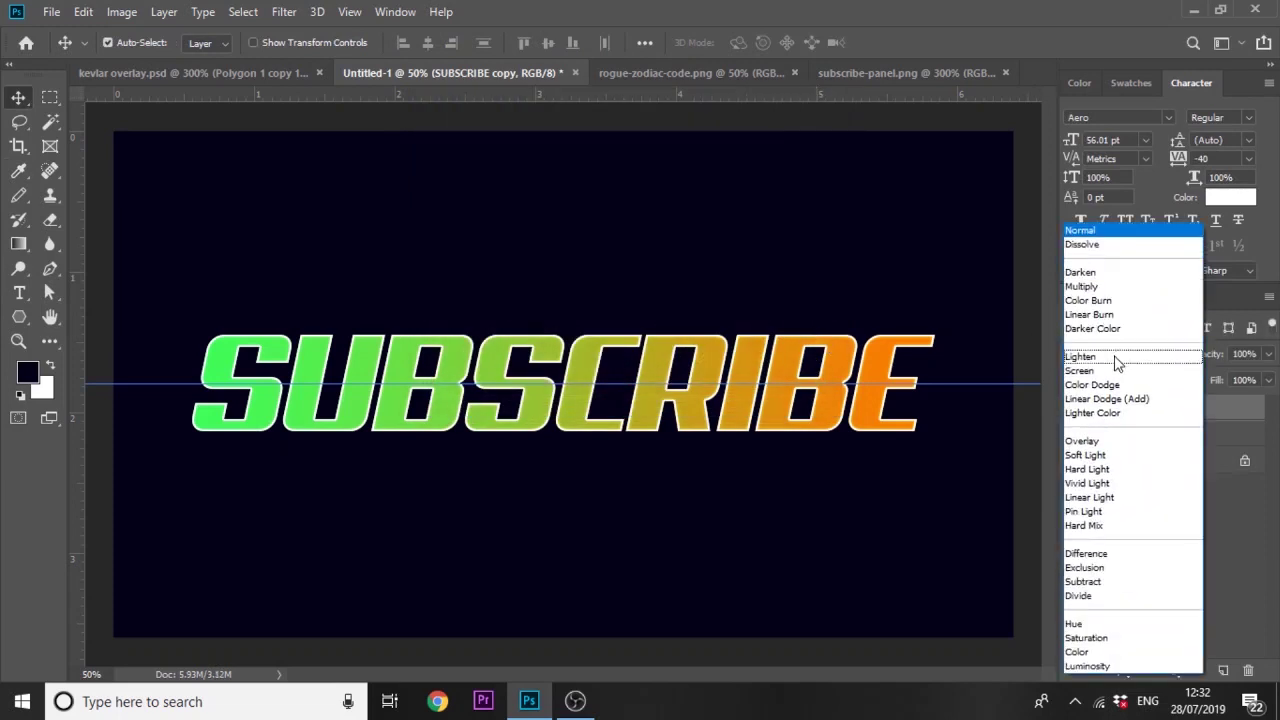
pyautogui.click(1090, 441)
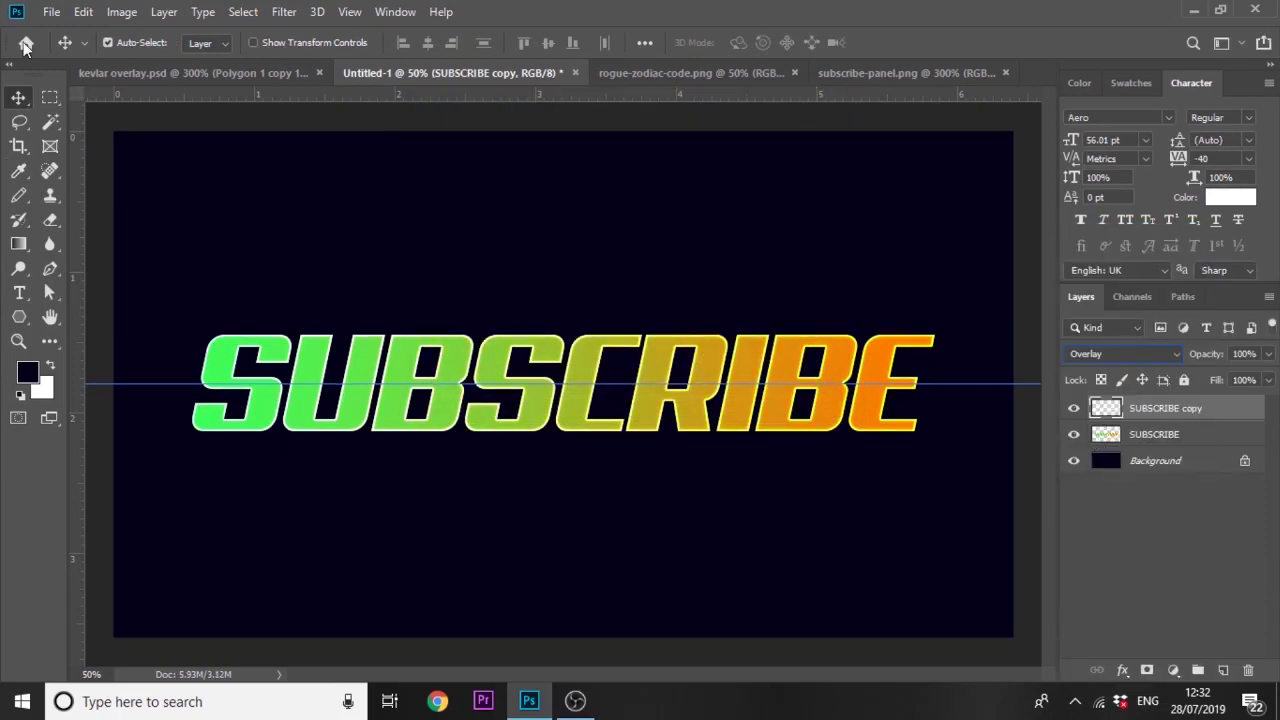
pyautogui.click(50, 97)
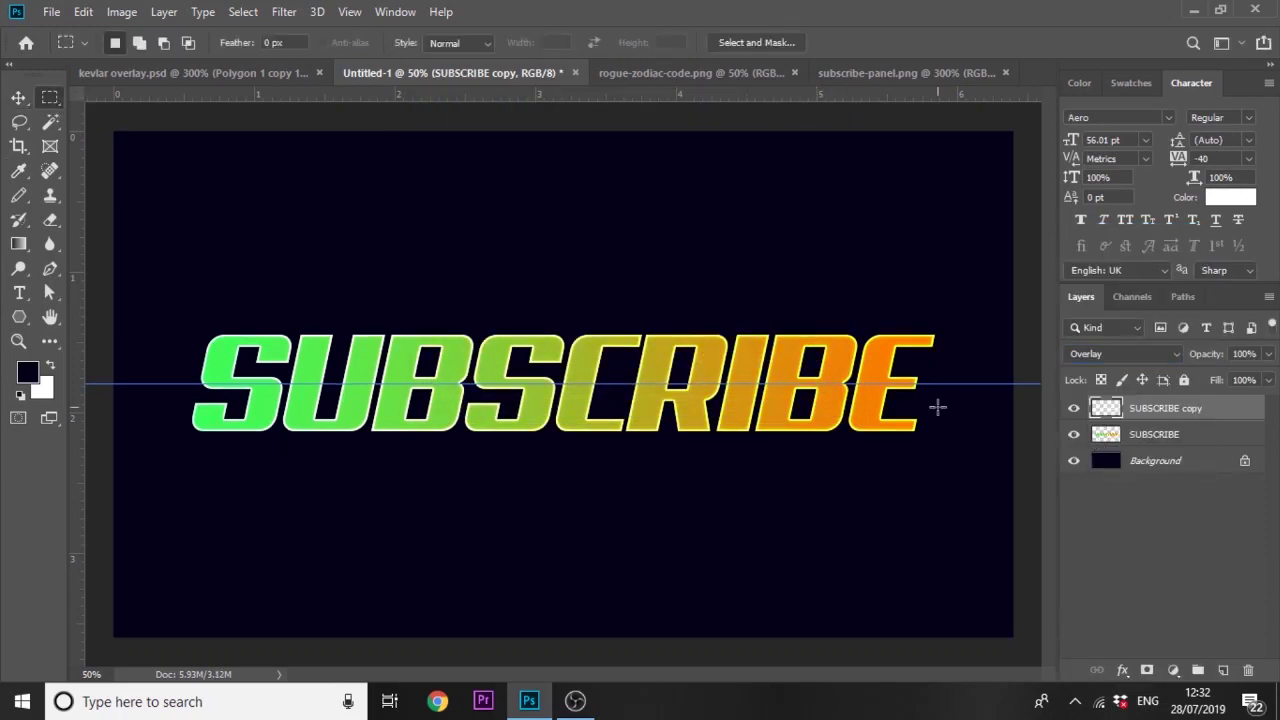
# Step: Select the lower half of the original SUBSCRIBE letters and fade it with a large soft eraser at 68%
pyautogui.click(1173, 435)
pyautogui.moveTo(864, 453); pyautogui.dragTo(143, 385)
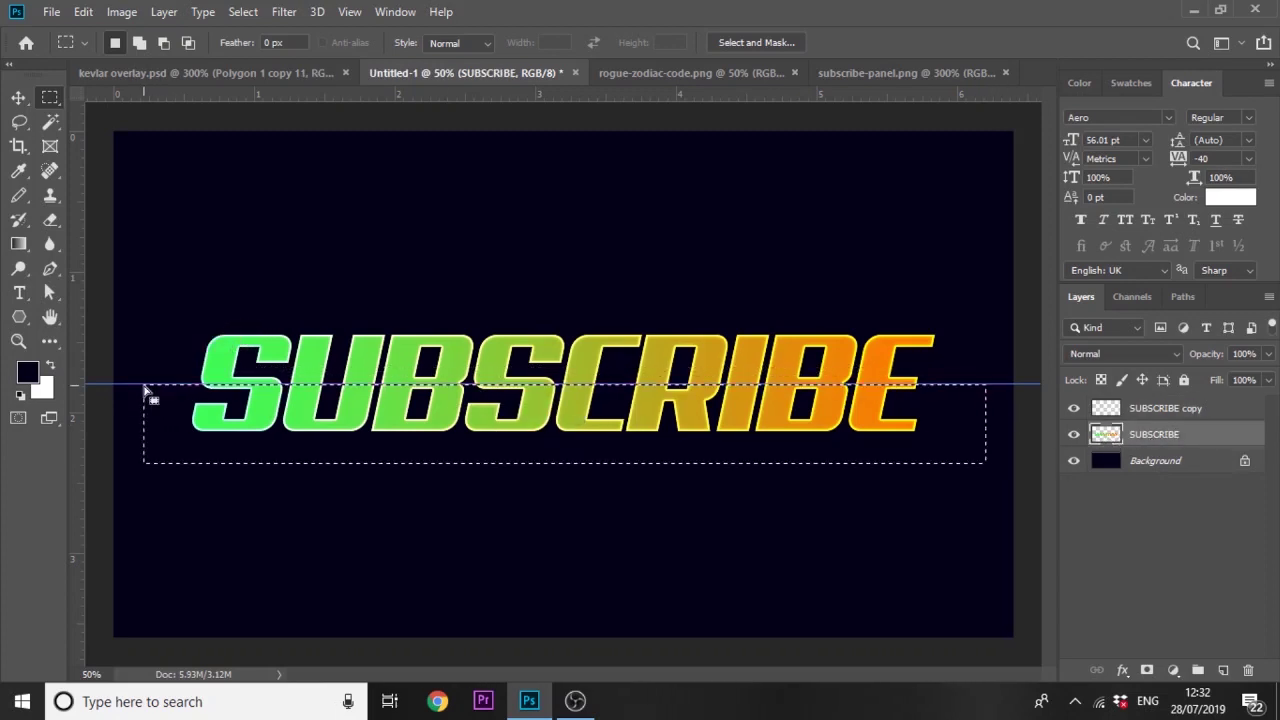
pyautogui.press('e')
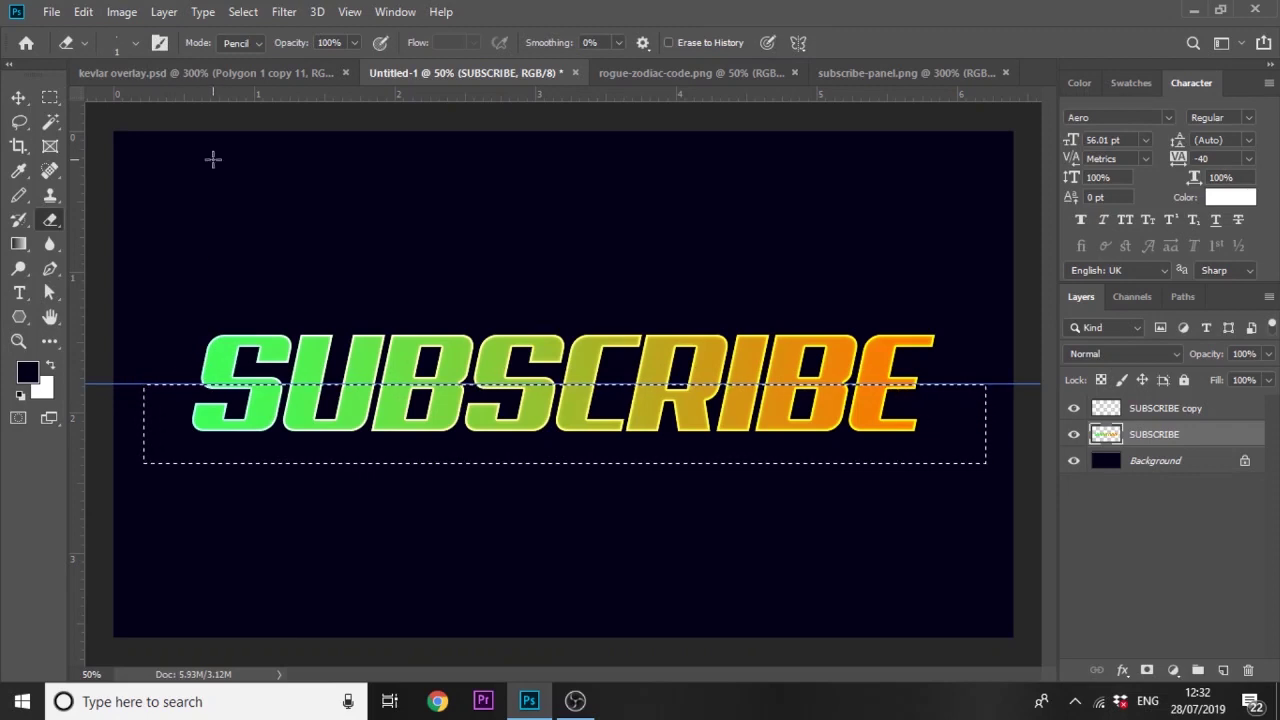
pyautogui.click(240, 42)
pyautogui.click(250, 60)
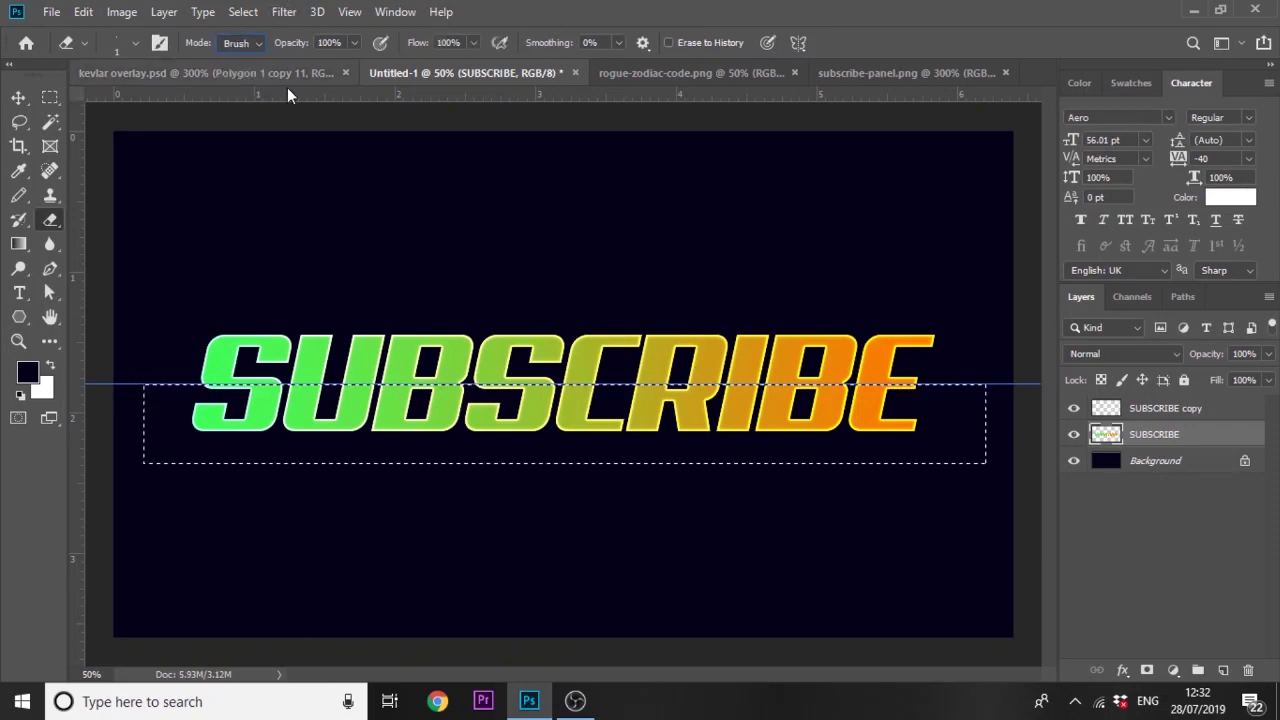
pyautogui.moveTo(850, 503); pyautogui.dragTo(998, 484)
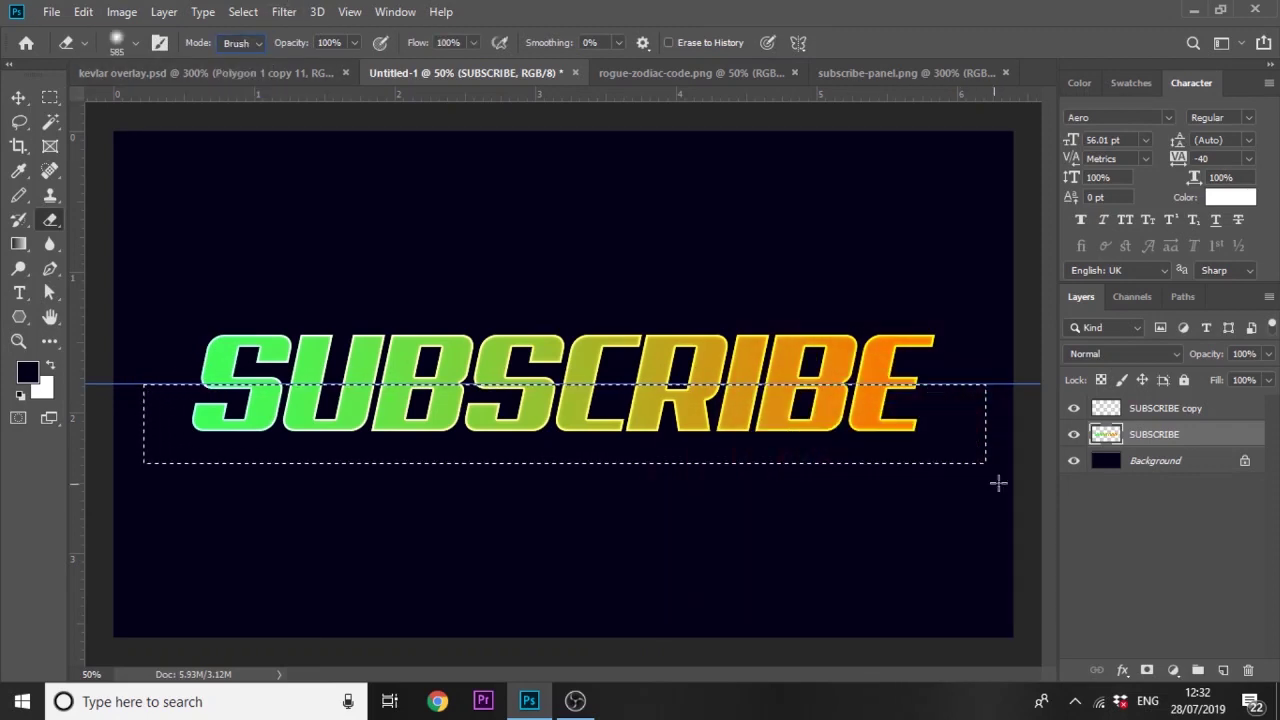
pyautogui.click(353, 42)
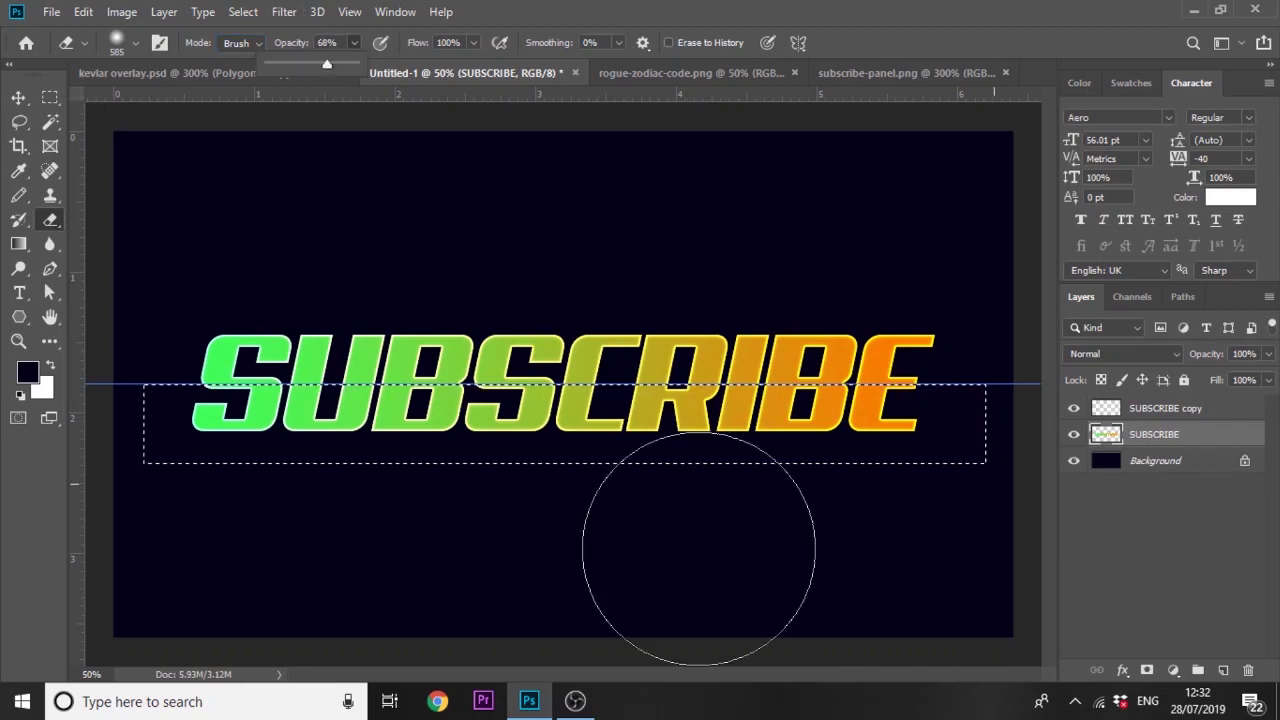
pyautogui.moveTo(732, 544)
pyautogui.mouseDown()
pyautogui.moveTo(712, 564)
pyautogui.moveTo(640, 560)
pyautogui.mouseUp()
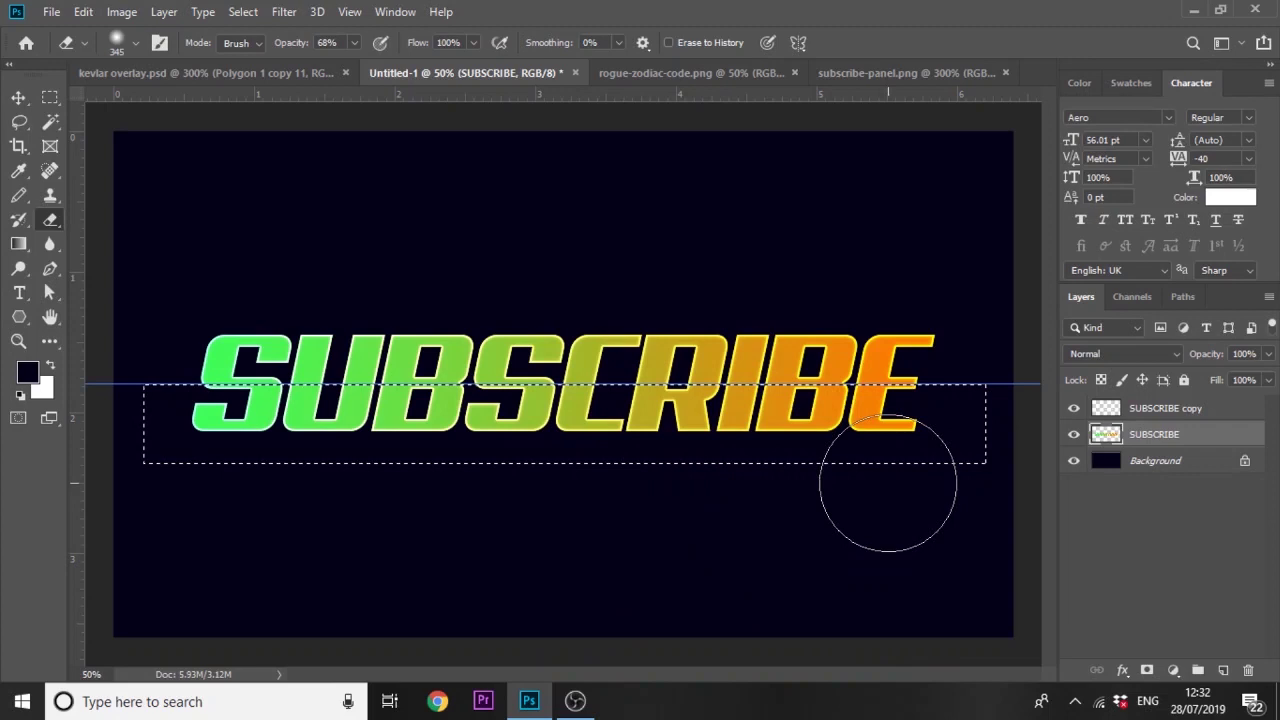
pyautogui.moveTo(565, 502)
pyautogui.mouseDown()
pyautogui.moveTo(629, 486)
pyautogui.moveTo(194, 509)
pyautogui.moveTo(943, 563)
pyautogui.moveTo(478, 566)
pyautogui.mouseUp()
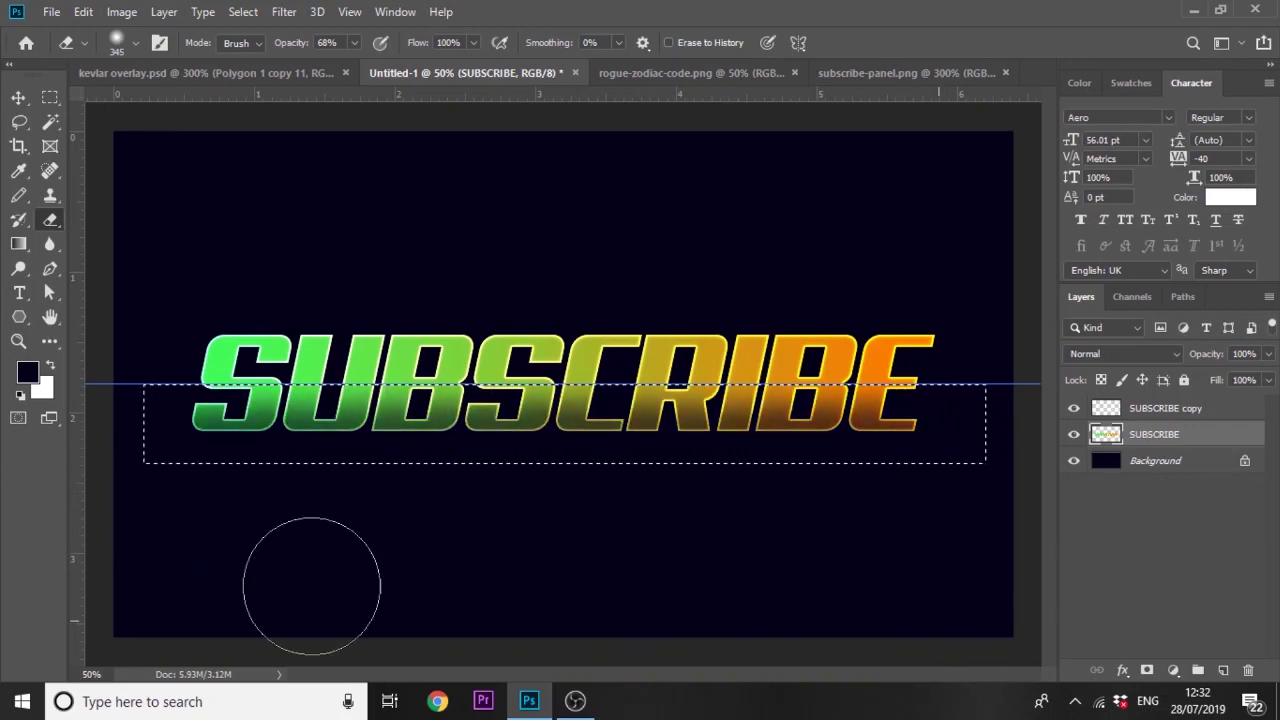
pyautogui.moveTo(404, 550)
pyautogui.mouseDown()
pyautogui.moveTo(408, 560)
pyautogui.moveTo(366, 545)
pyautogui.mouseUp()
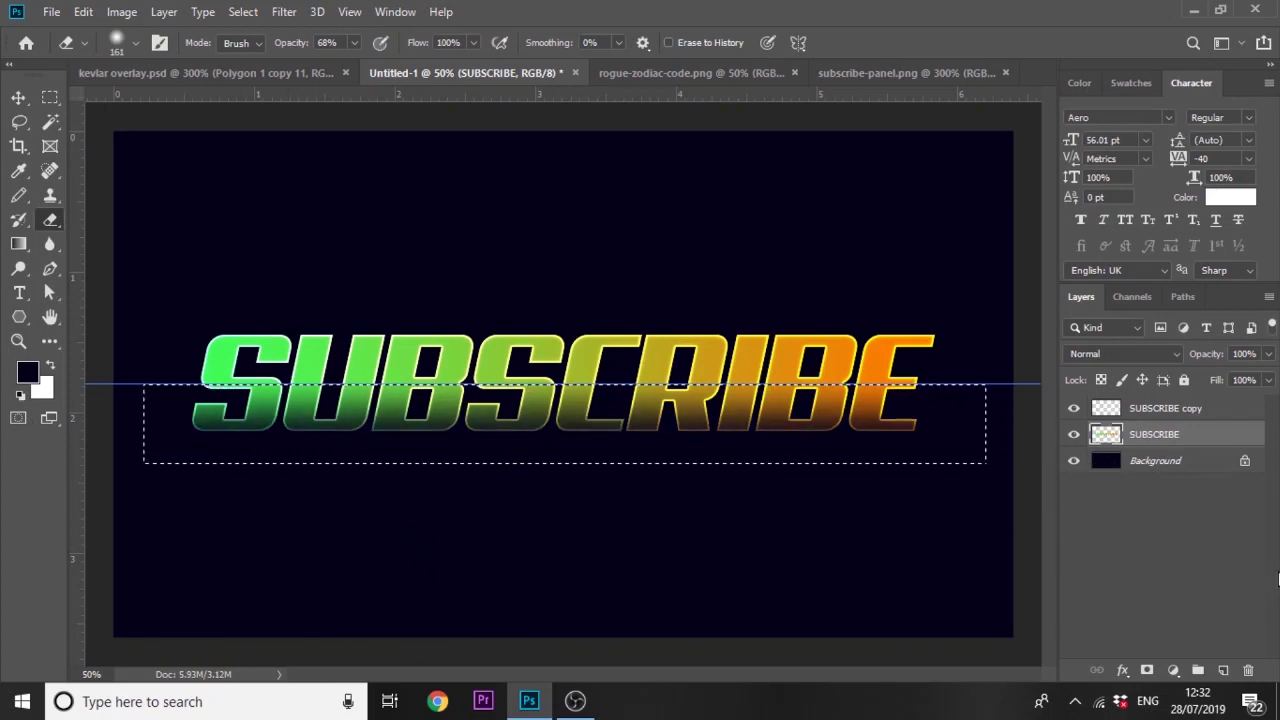
# Step: Marquee the upper half of the letters above the guide and activate the SUBSCRIBE layer
pyautogui.hotkey('ctrl', 'd')
pyautogui.press('m')
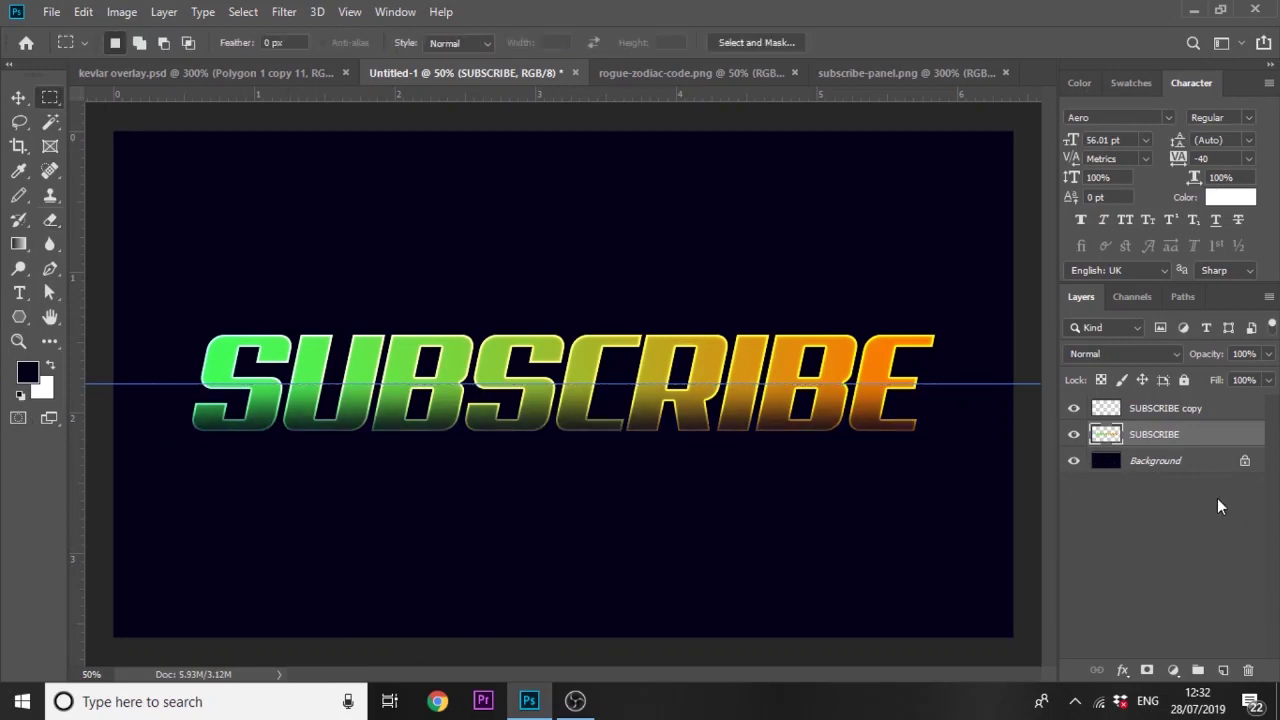
pyautogui.moveTo(957, 295); pyautogui.dragTo(168, 383)
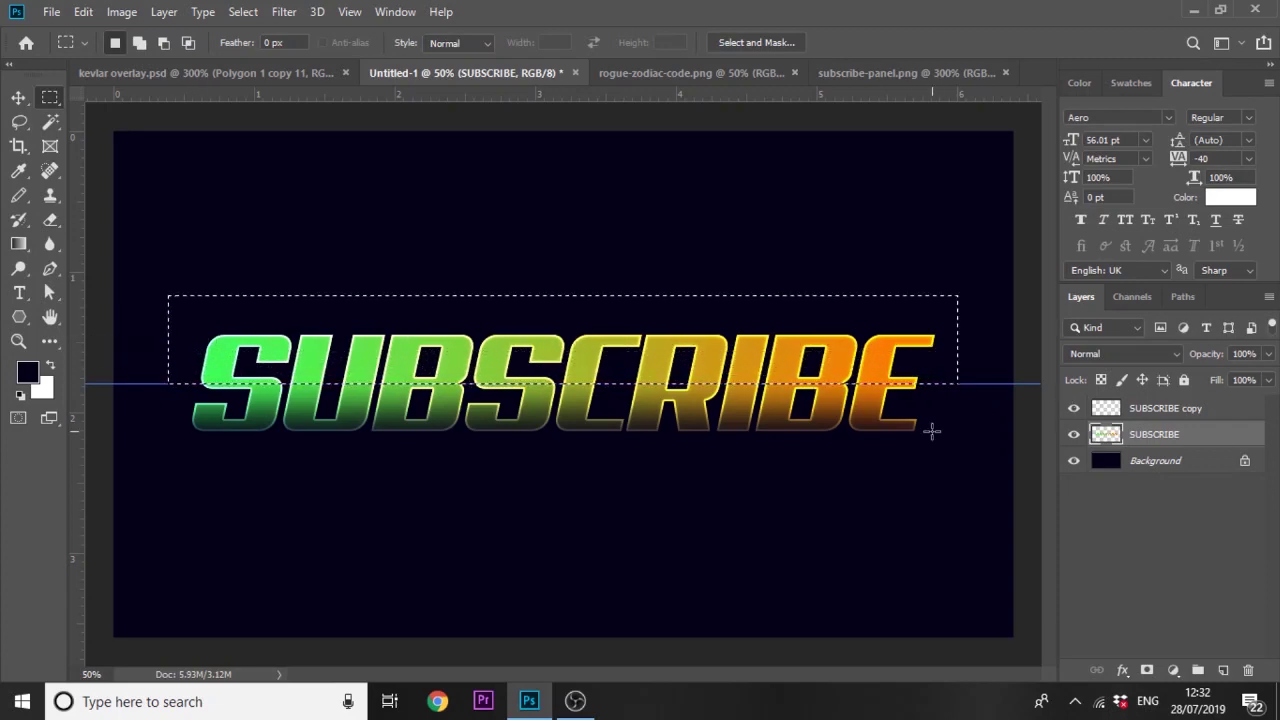
pyautogui.hotkey('alt', ']')
pyautogui.press('e')
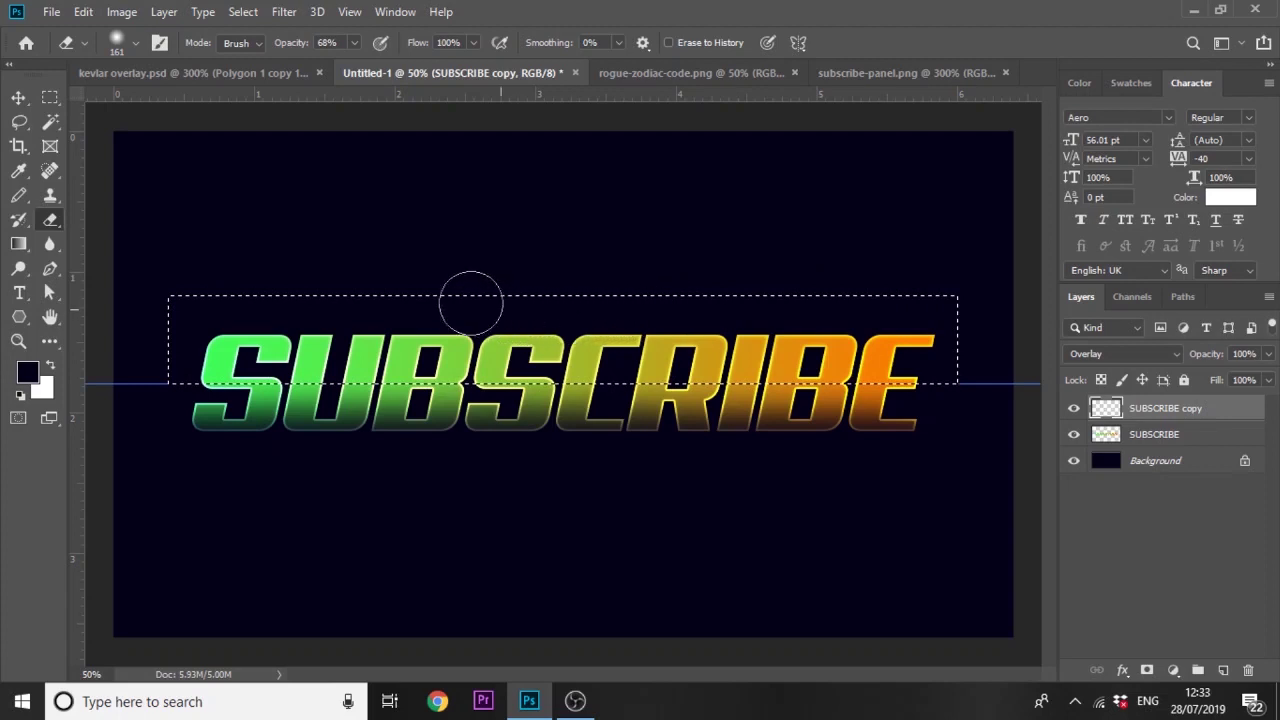
pyautogui.click(1207, 432)
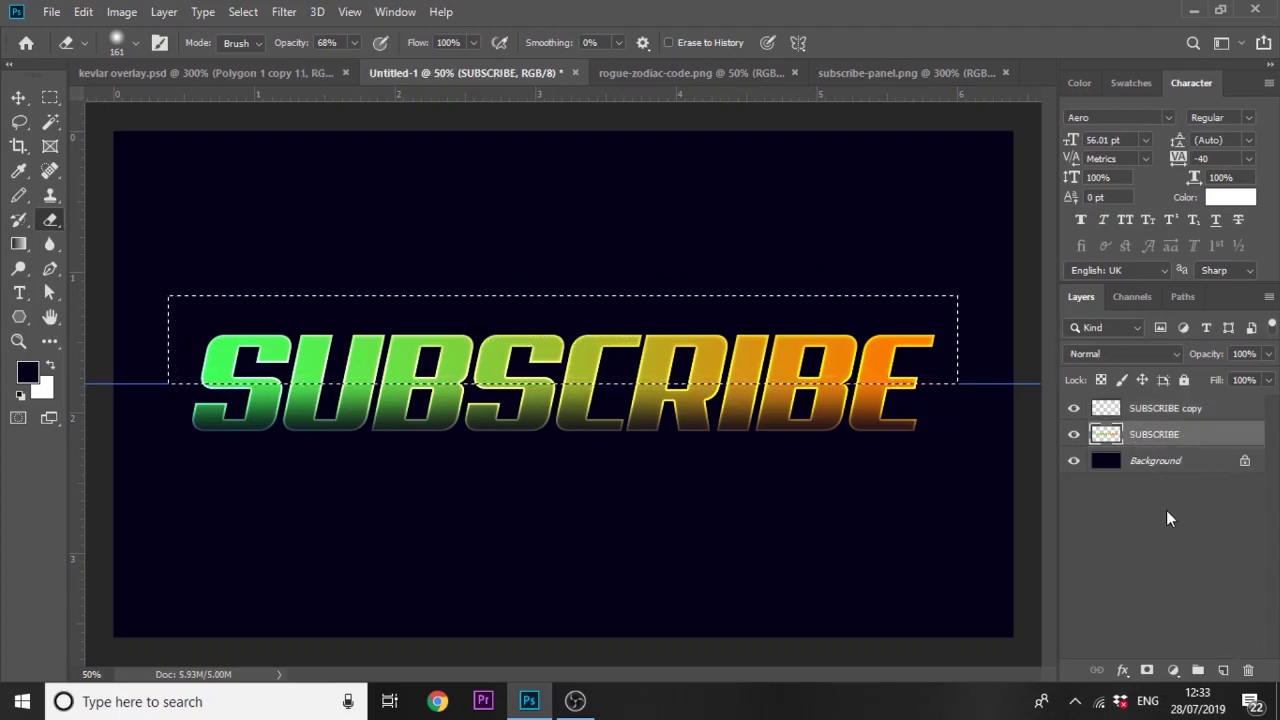
# Step: Add a new layer clipped to SUBSCRIBE and paint white across the top half with a soft brush
pyautogui.click(1223, 670)
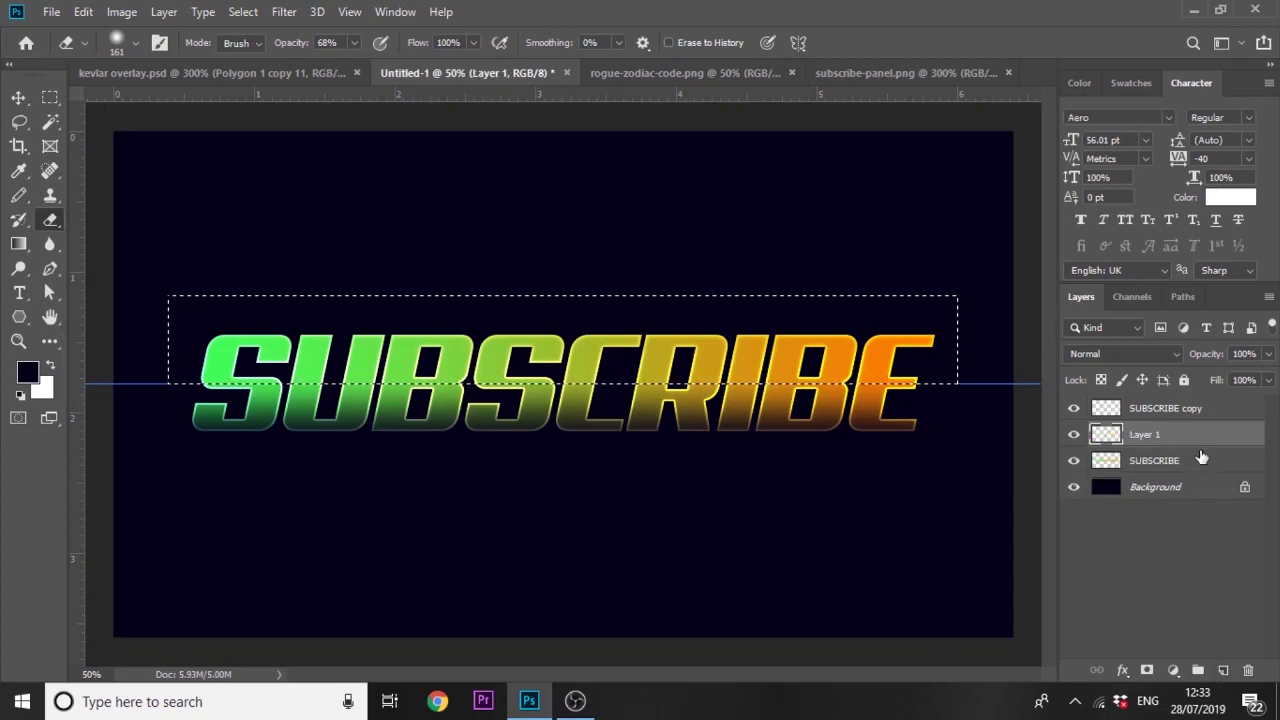
pyautogui.rightClick(1177, 432)
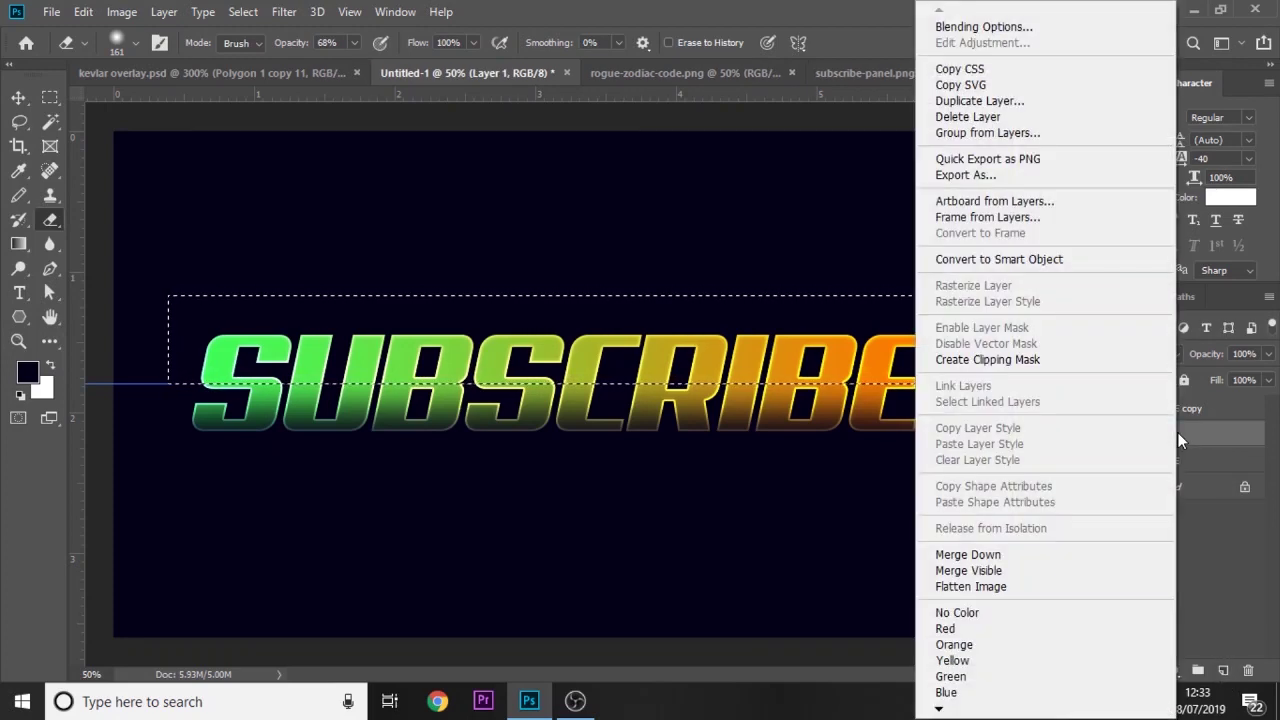
pyautogui.click(1095, 362)
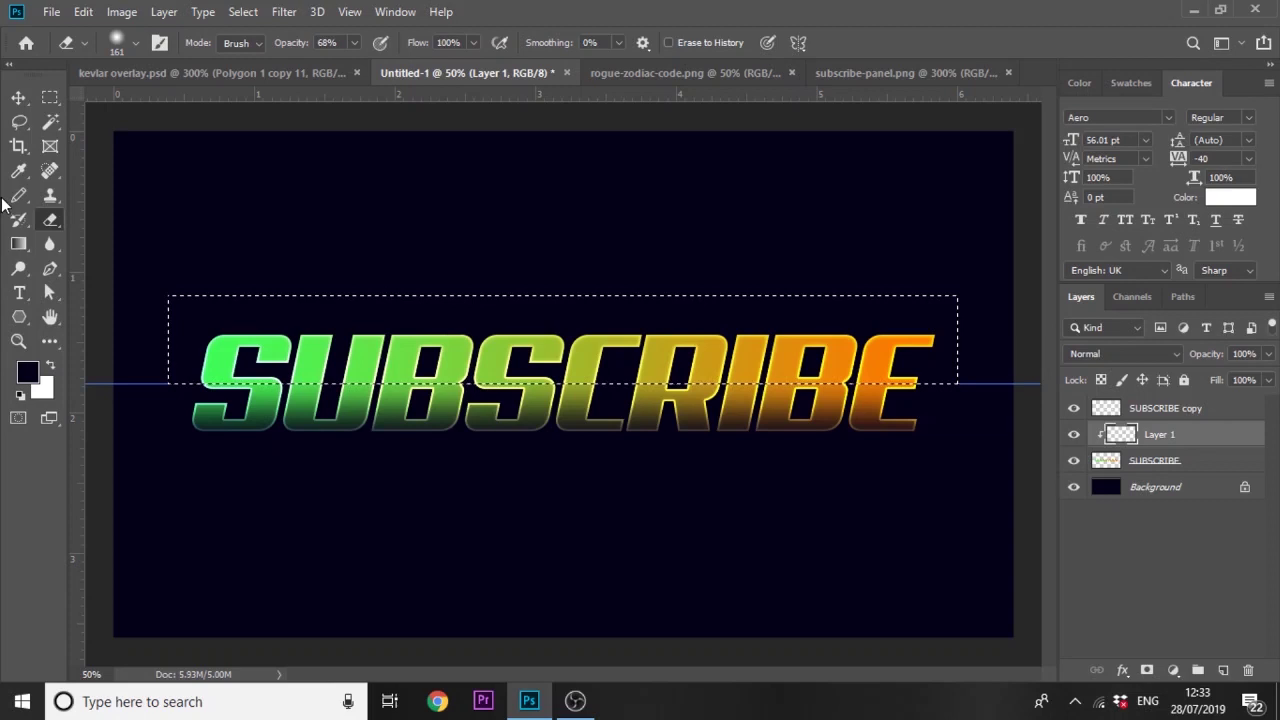
pyautogui.click(18, 196)
pyautogui.click(51, 367)
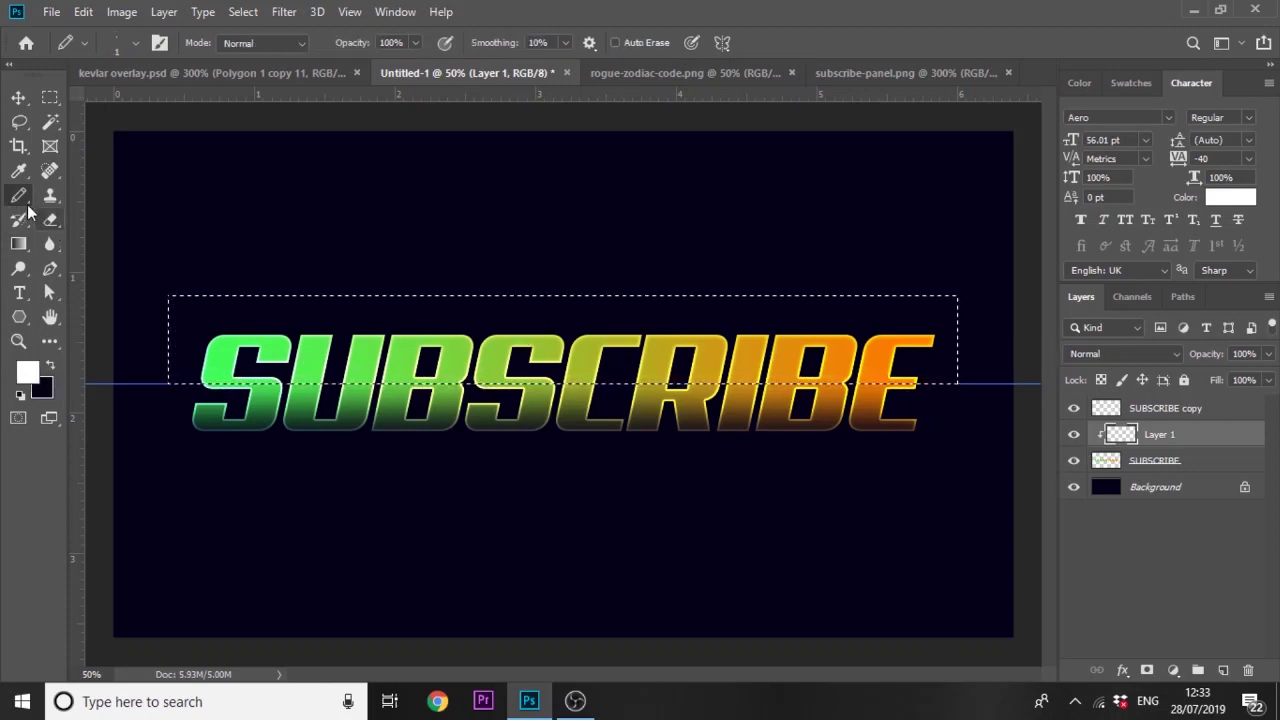
pyautogui.rightClick(18, 196)
pyautogui.click(90, 194)
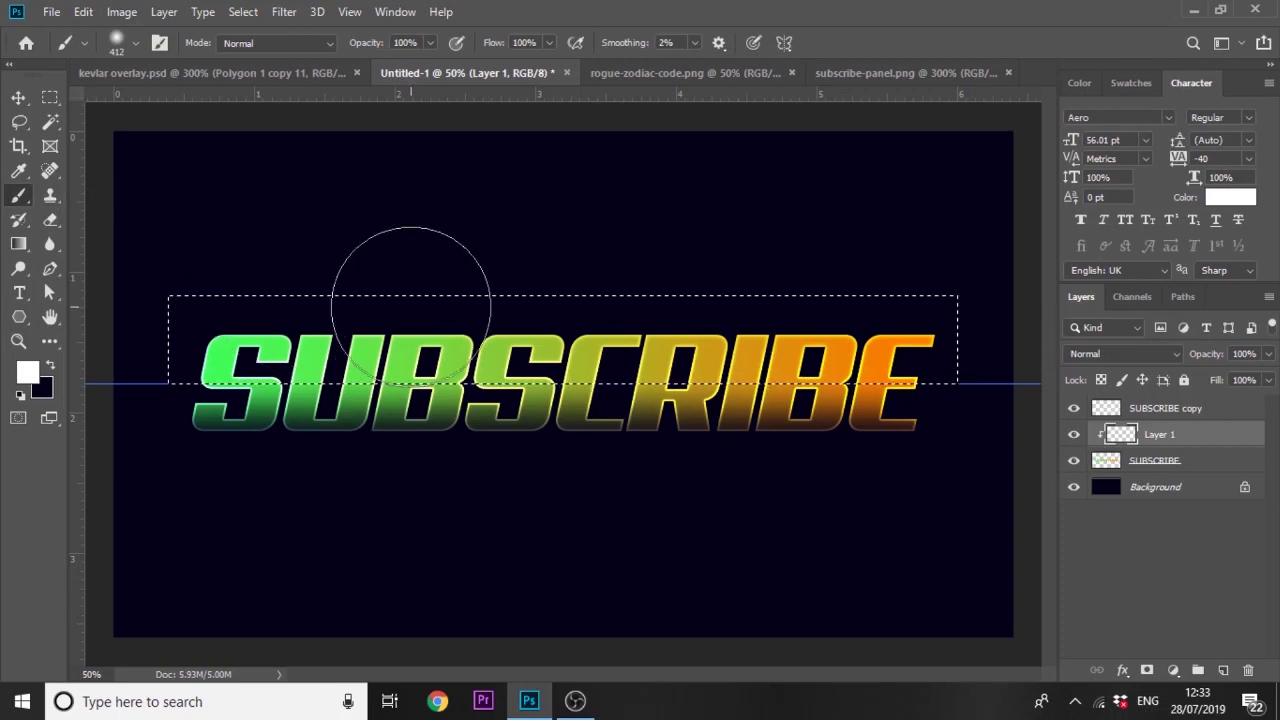
pyautogui.moveTo(971, 386)
pyautogui.mouseDown()
pyautogui.moveTo(967, 355)
pyautogui.moveTo(548, 364)
pyautogui.mouseUp()
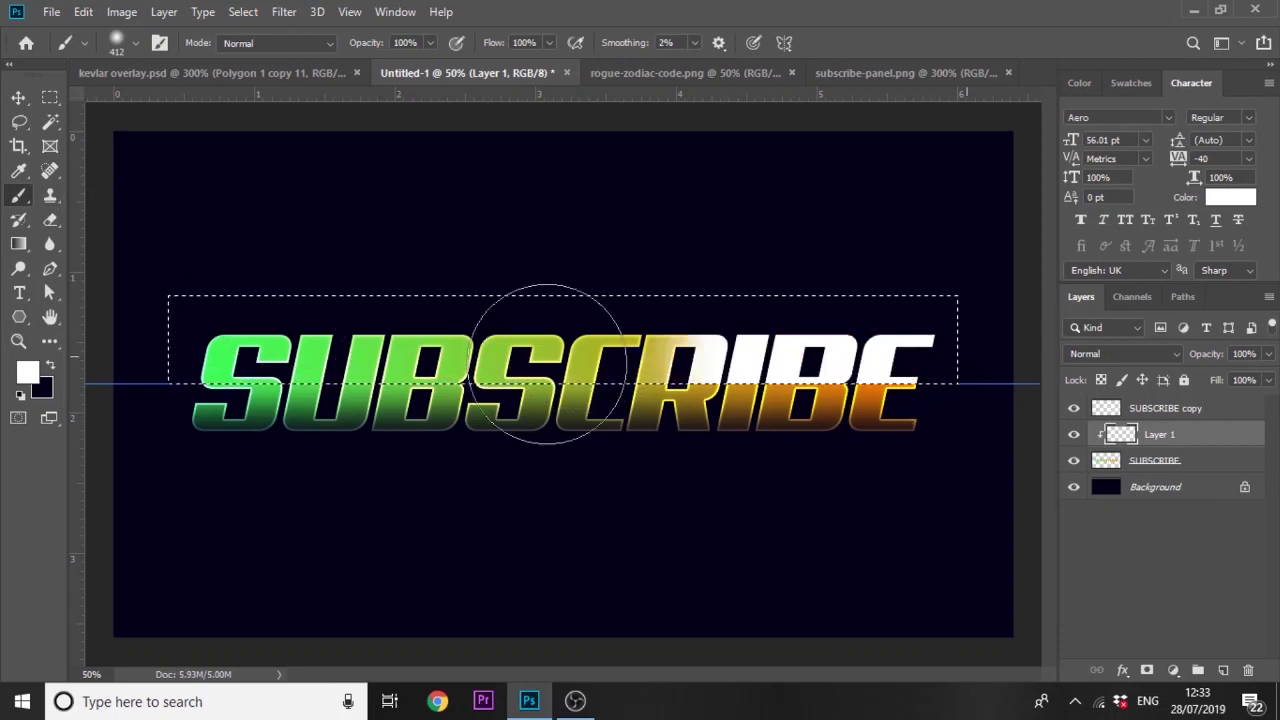
pyautogui.moveTo(311, 352); pyautogui.dragTo(110, 305)
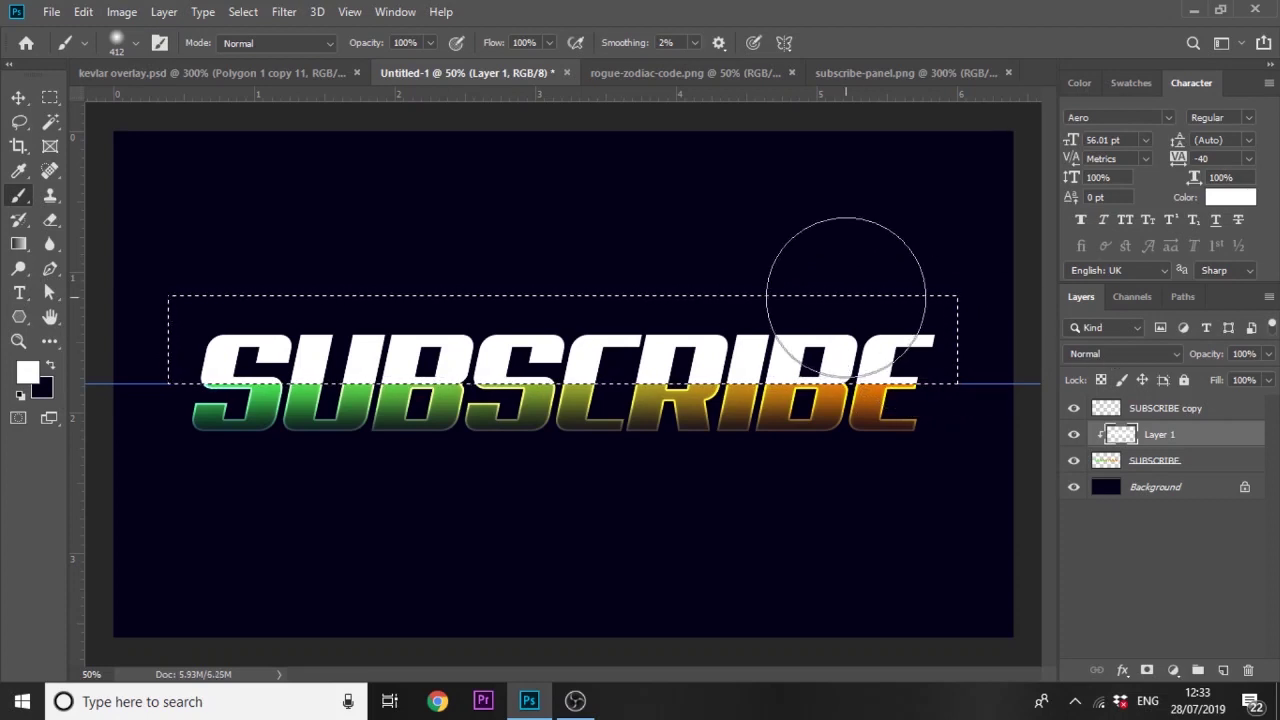
# Step: Erase parts of the white shine with a 237 px eraser, then deselect
pyautogui.press('e')
pyautogui.moveTo(871, 329)
pyautogui.mouseDown()
pyautogui.moveTo(929, 330)
pyautogui.moveTo(686, 300)
pyautogui.moveTo(691, 288)
pyautogui.mouseUp()
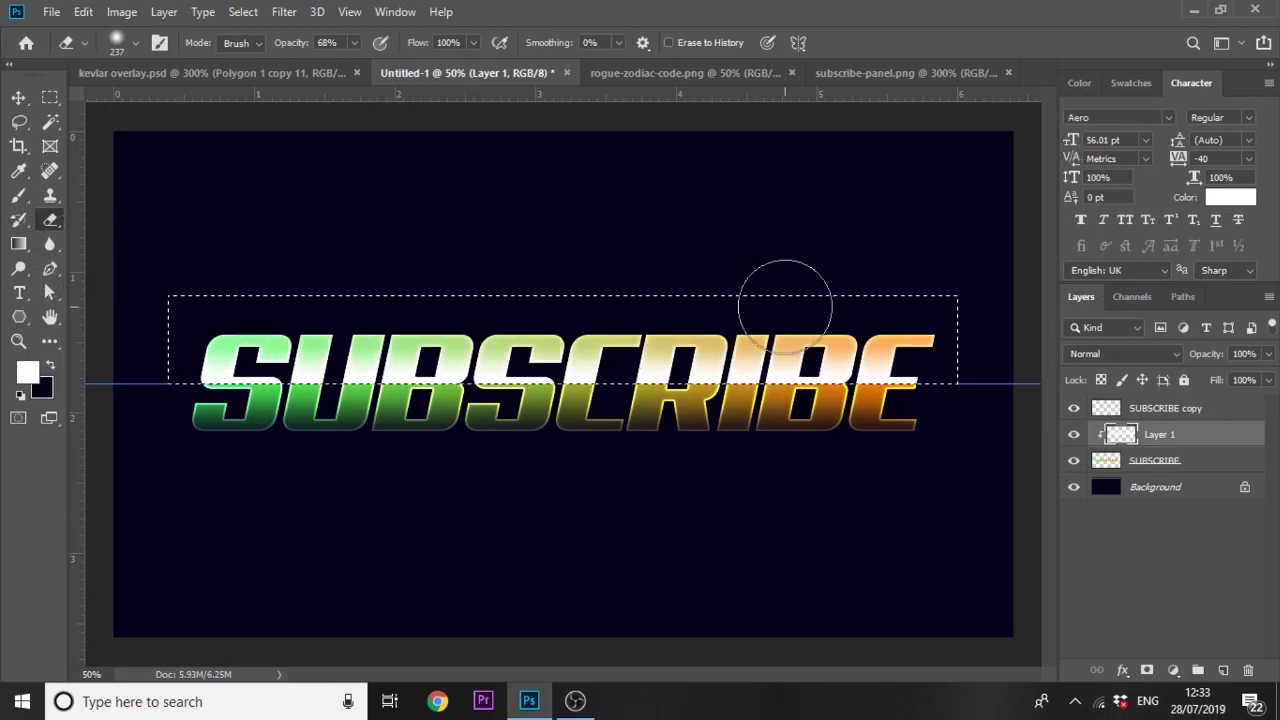
pyautogui.moveTo(780, 294)
pyautogui.mouseDown()
pyautogui.moveTo(892, 303)
pyautogui.moveTo(937, 291)
pyautogui.mouseUp()
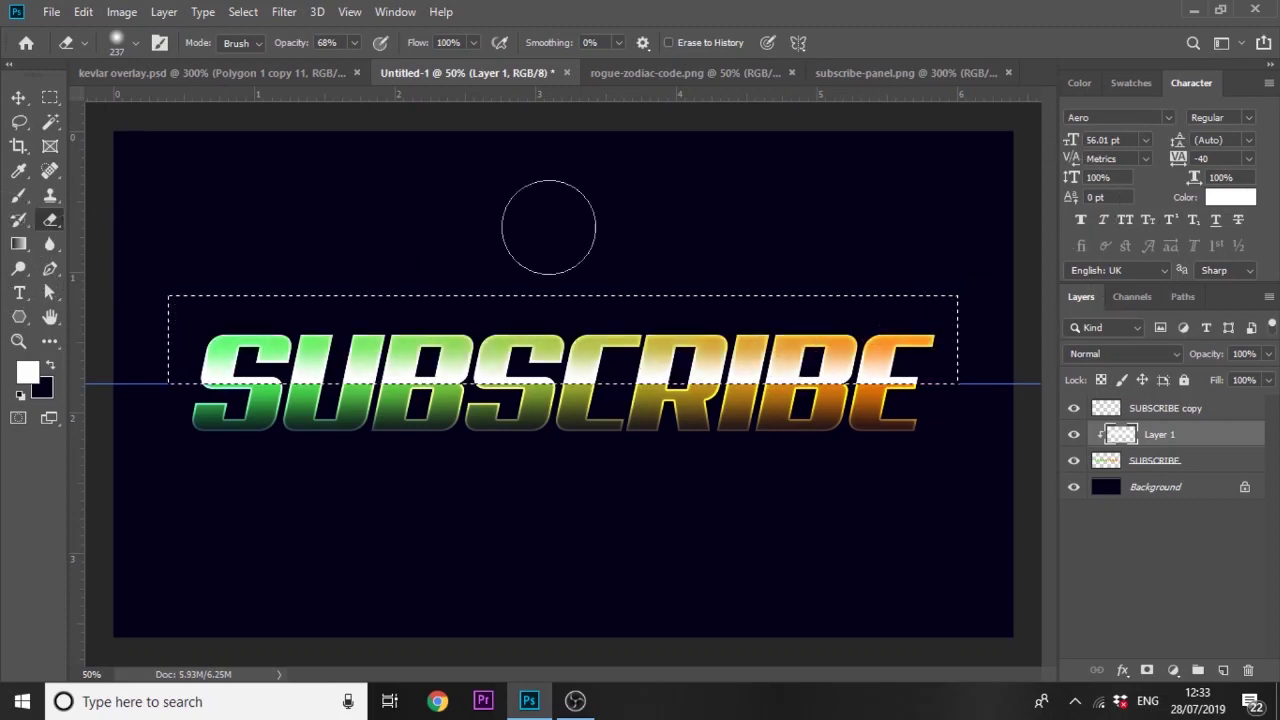
pyautogui.hotkey('ctrl', 'd')
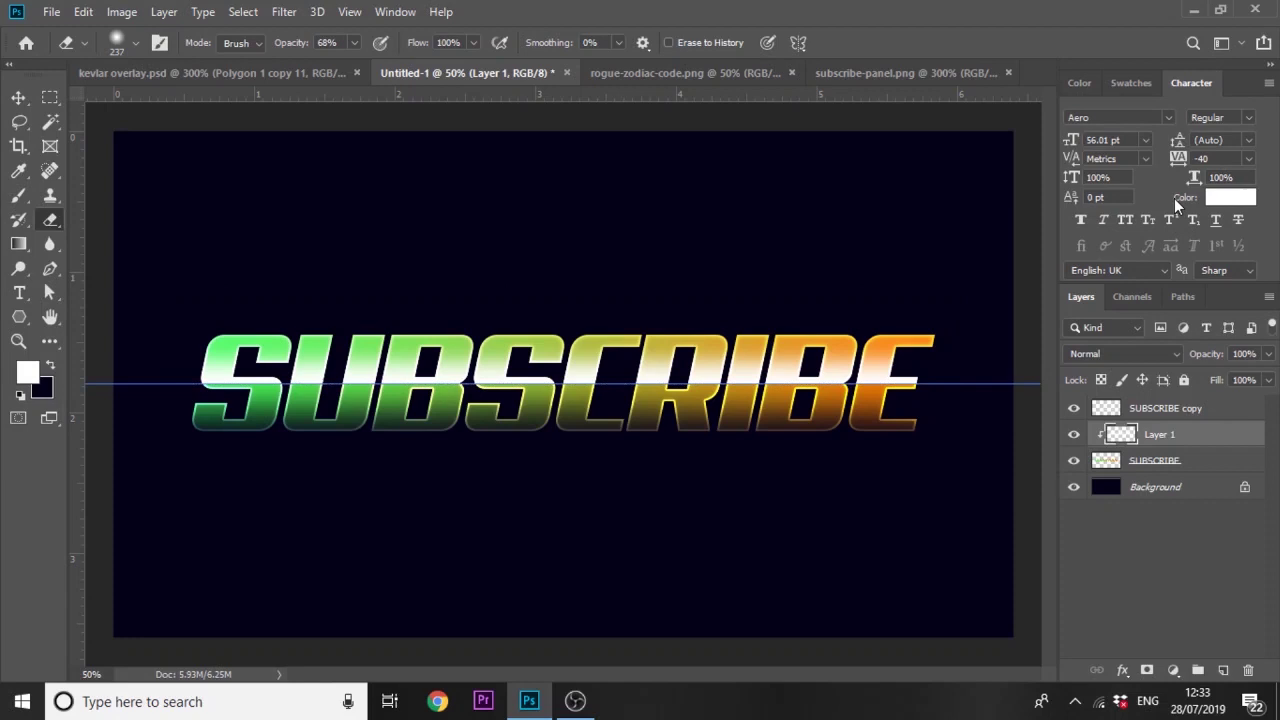
# Step: Hide the guide, select the three text layers, and merge them, then undo the merge
pyautogui.hotkey('ctrl', ';')
pyautogui.hotkey('ctrl', '-')
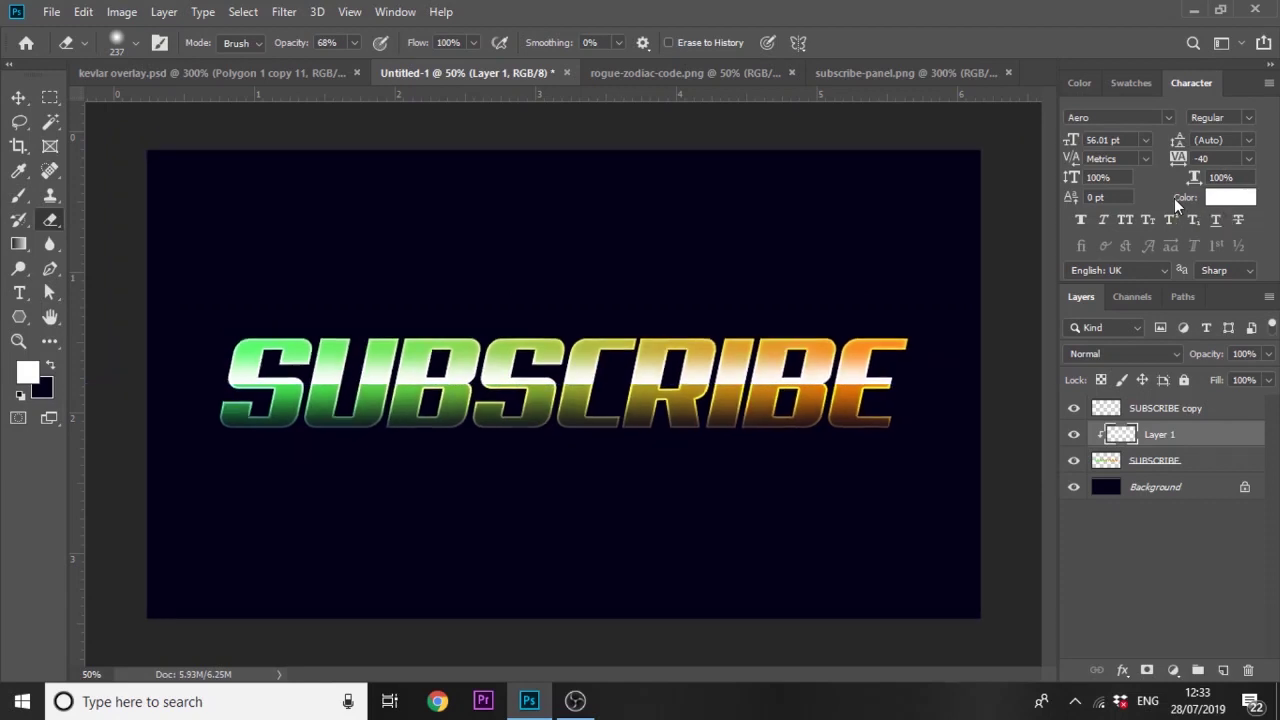
pyautogui.hotkey('ctrl', '+')
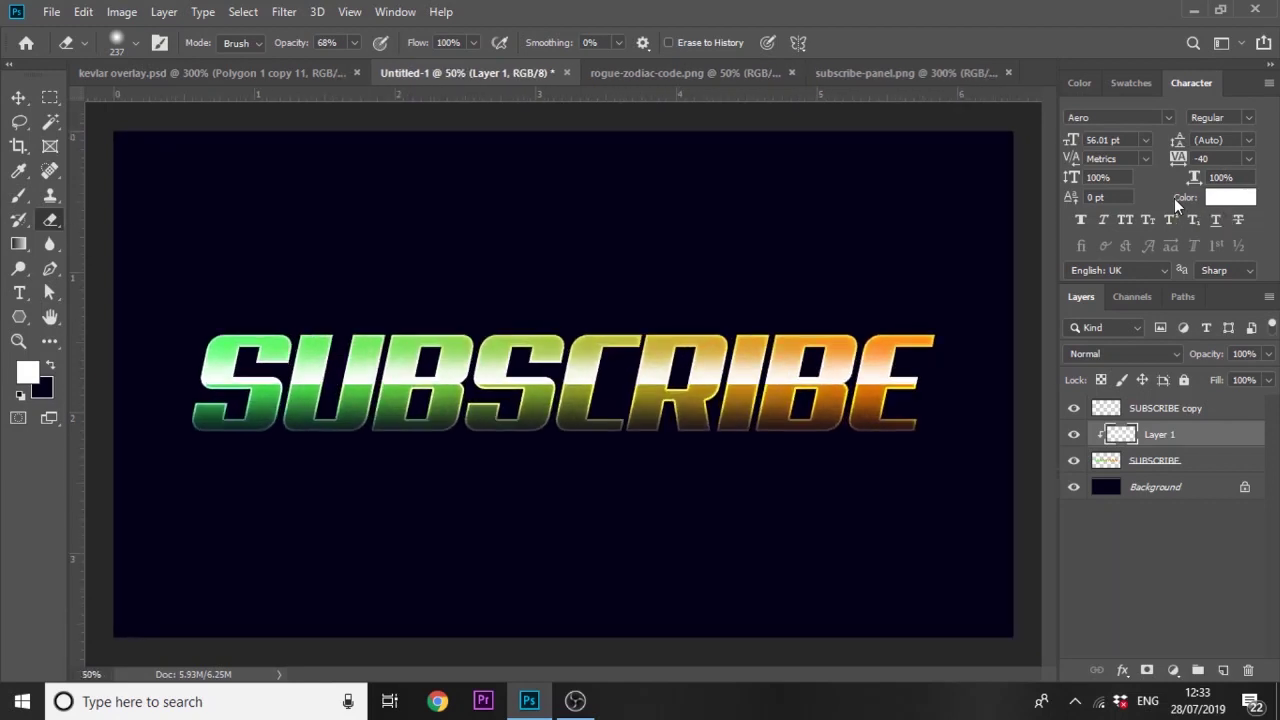
pyautogui.click(19, 97)
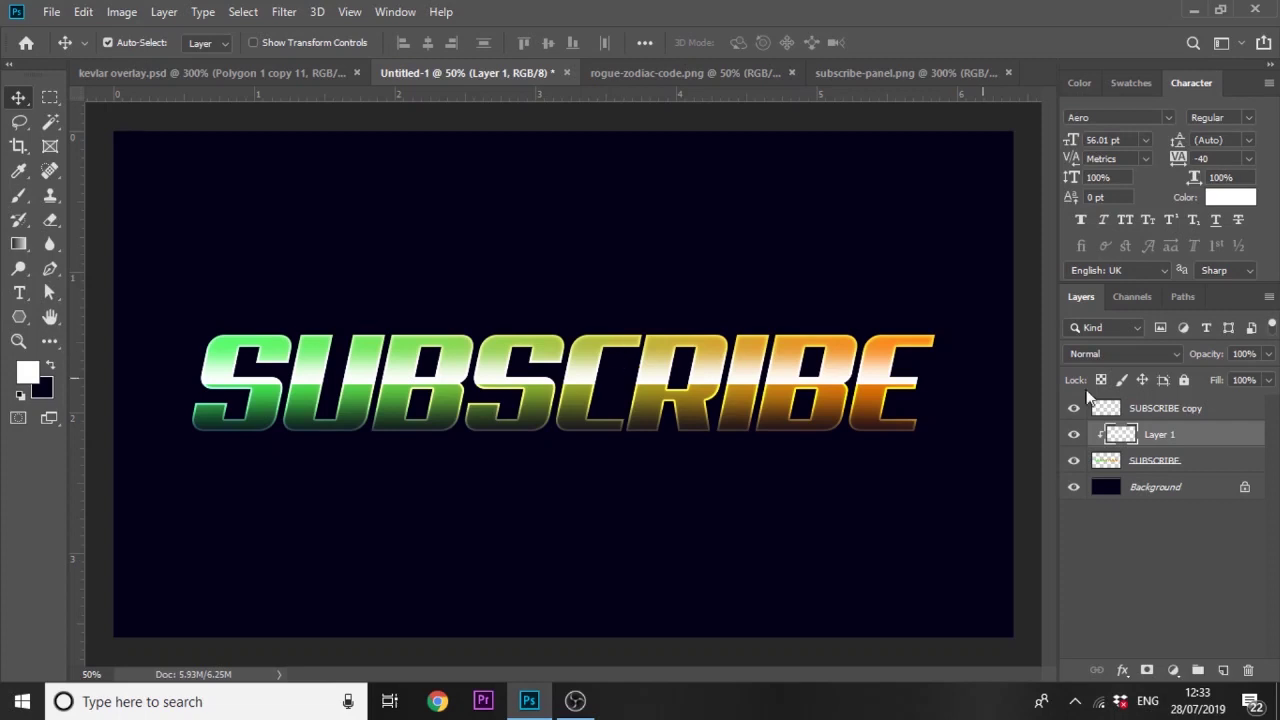
pyautogui.click(1180, 462)
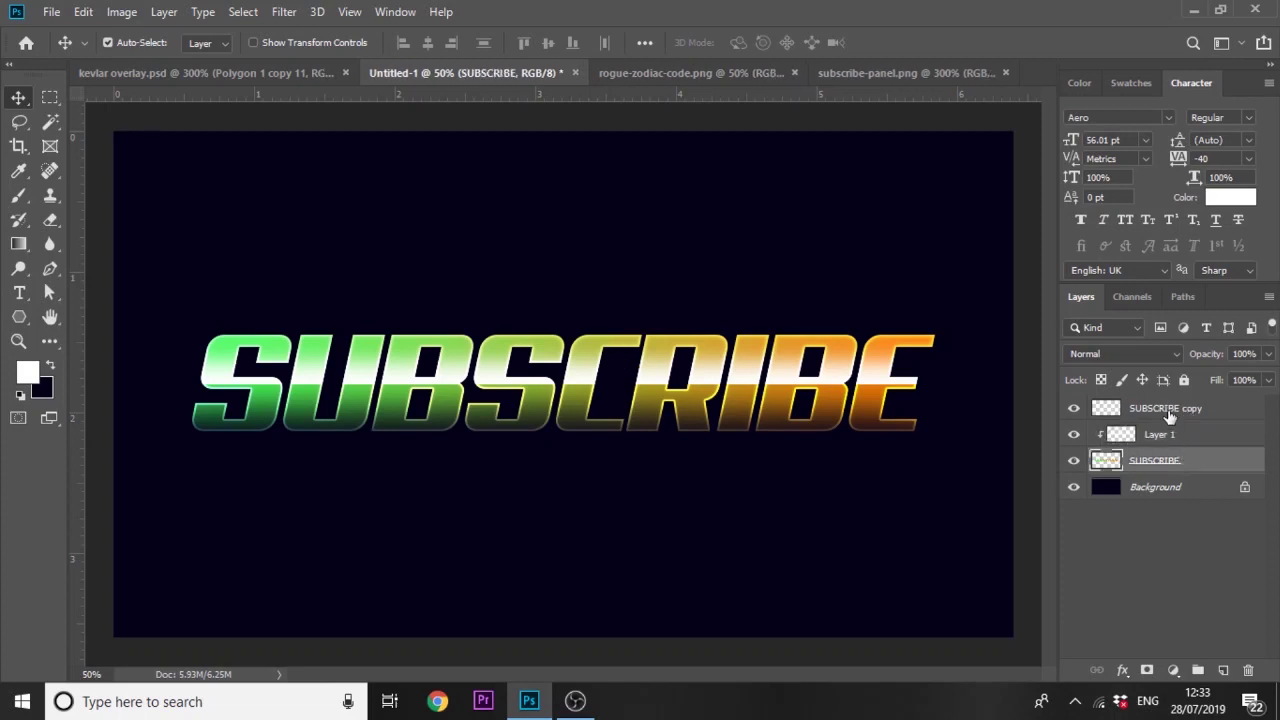
pyautogui.keyDown('shift'); pyautogui.click(1170, 416); pyautogui.keyUp('shift')
pyautogui.hotkey('ctrl', 'e')
pyautogui.hotkey('ctrl', 'z')
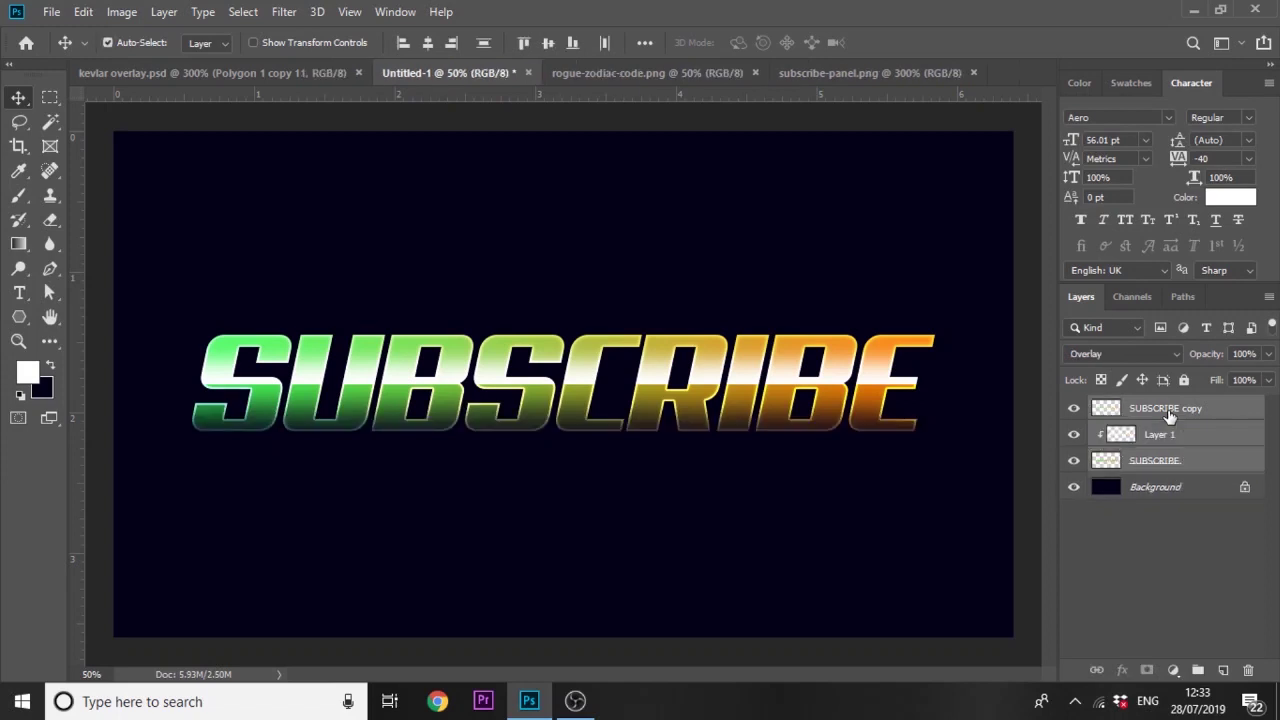
# Step: Add a Brightness/Contrast adjustment with brightness 3 and contrast 8
pyautogui.click(1172, 670)
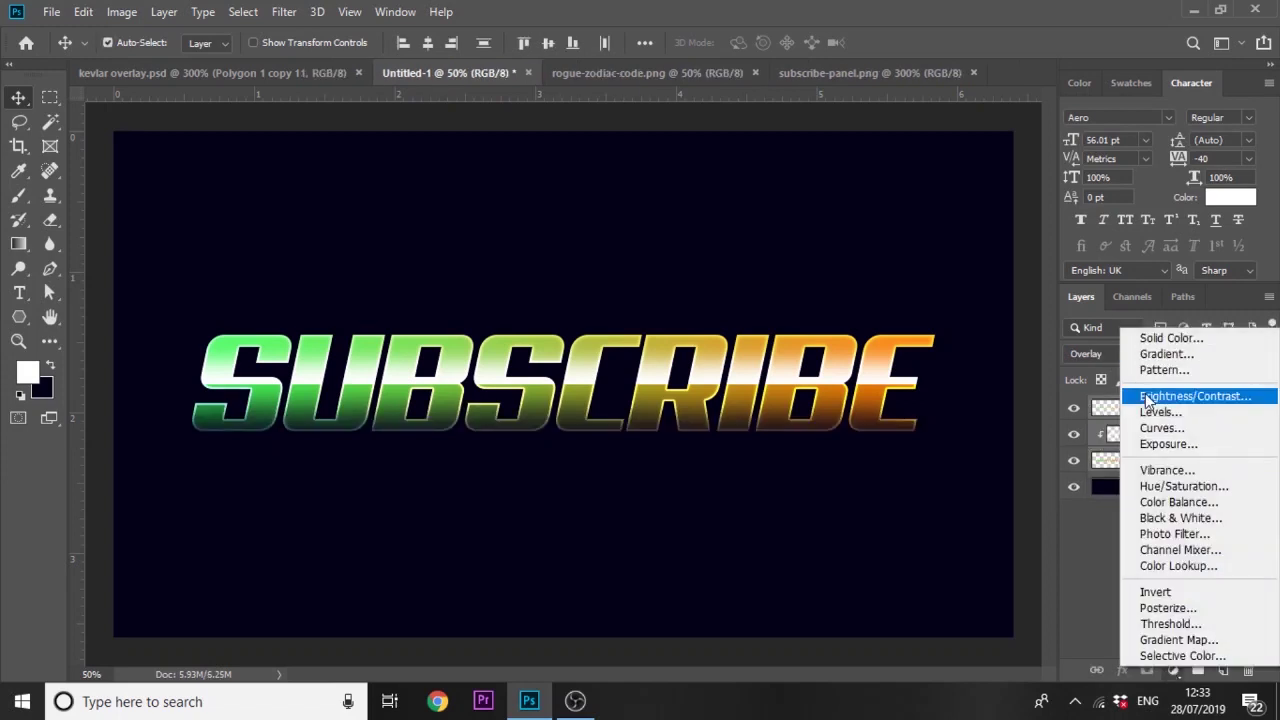
pyautogui.click(1190, 396)
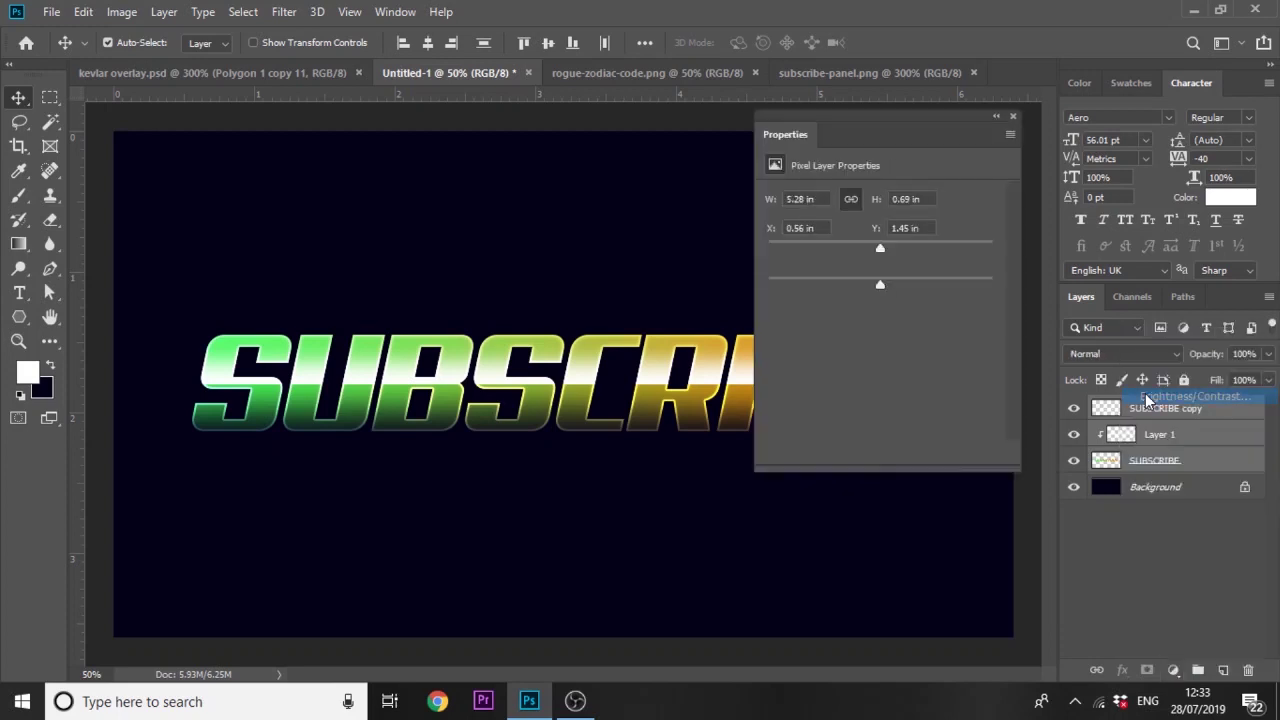
pyautogui.moveTo(879, 249)
pyautogui.mouseDown()
pyautogui.moveTo(889, 284)
pyautogui.moveTo(882, 245)
pyautogui.mouseUp()
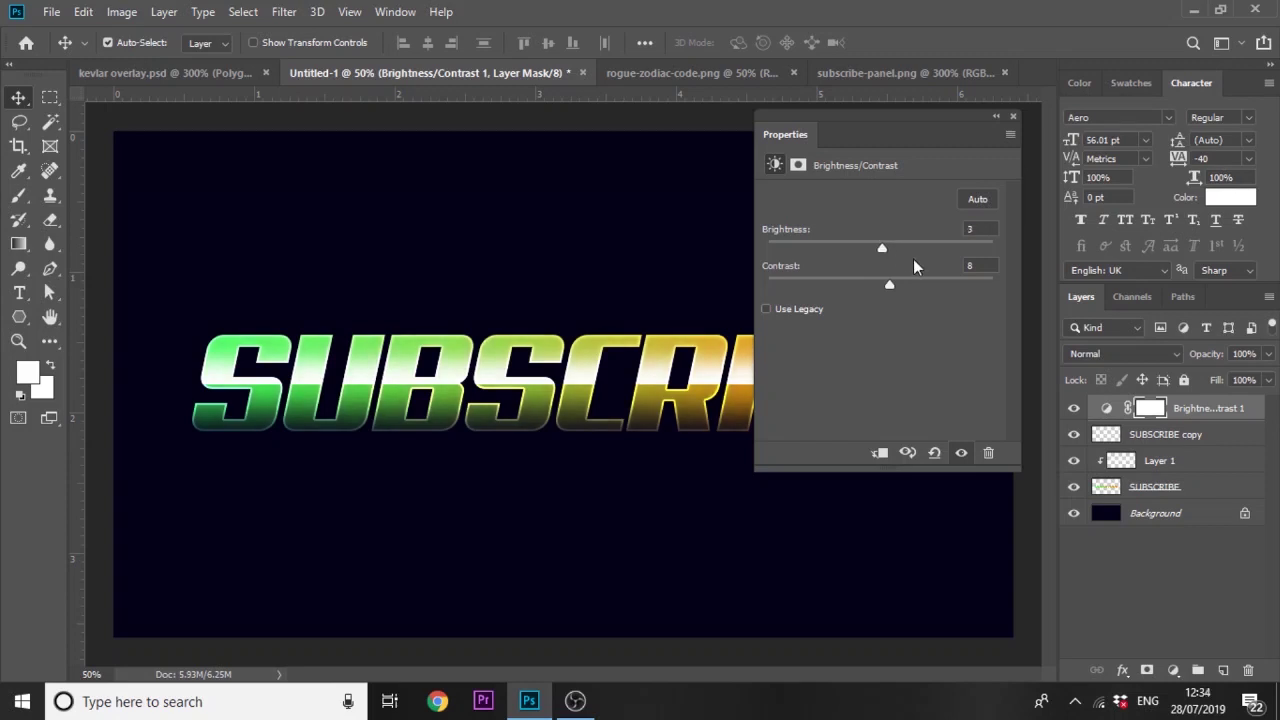
# Step: Add a Curves adjustment with an S-shaped contrast curve
pyautogui.click(1173, 669)
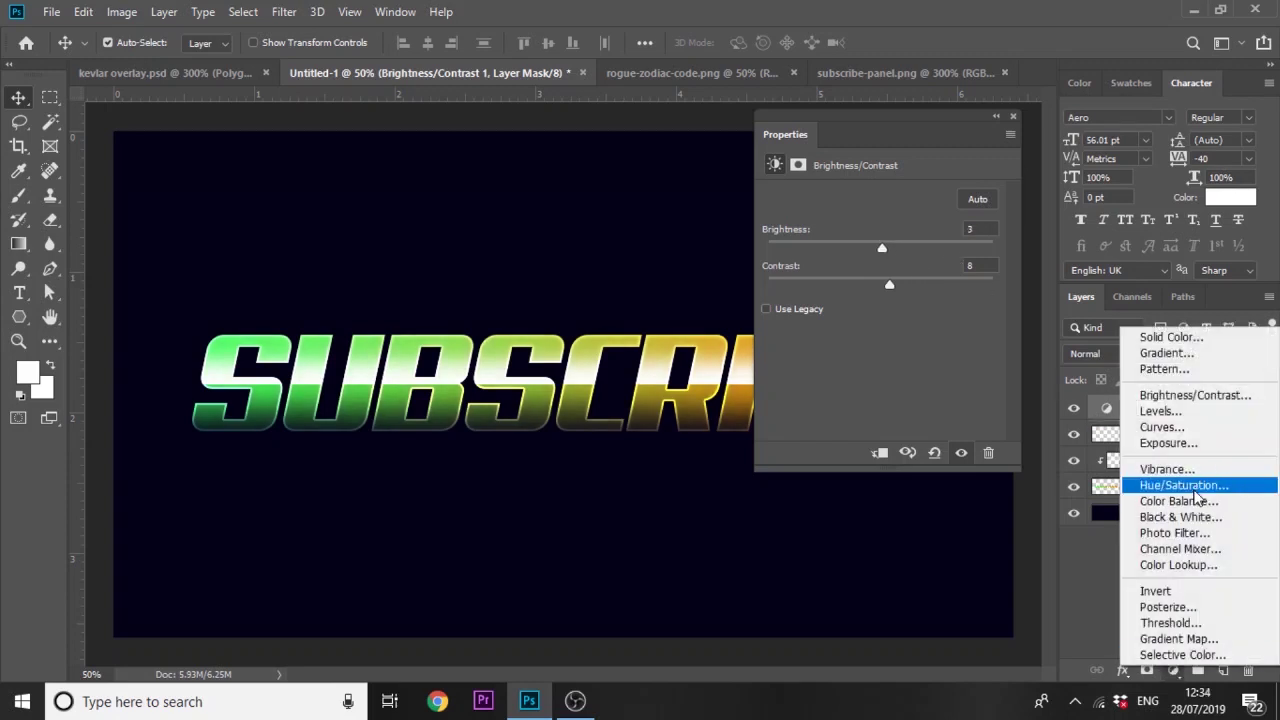
pyautogui.click(1188, 428)
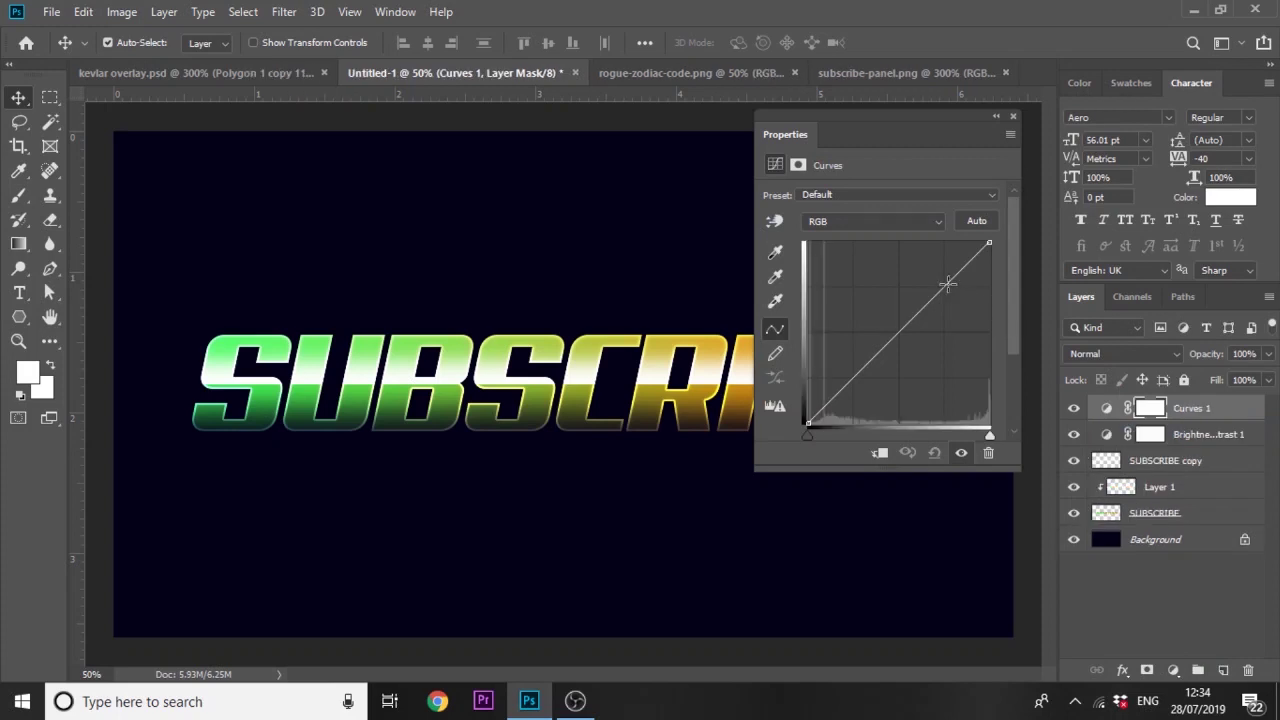
pyautogui.click(943, 282)
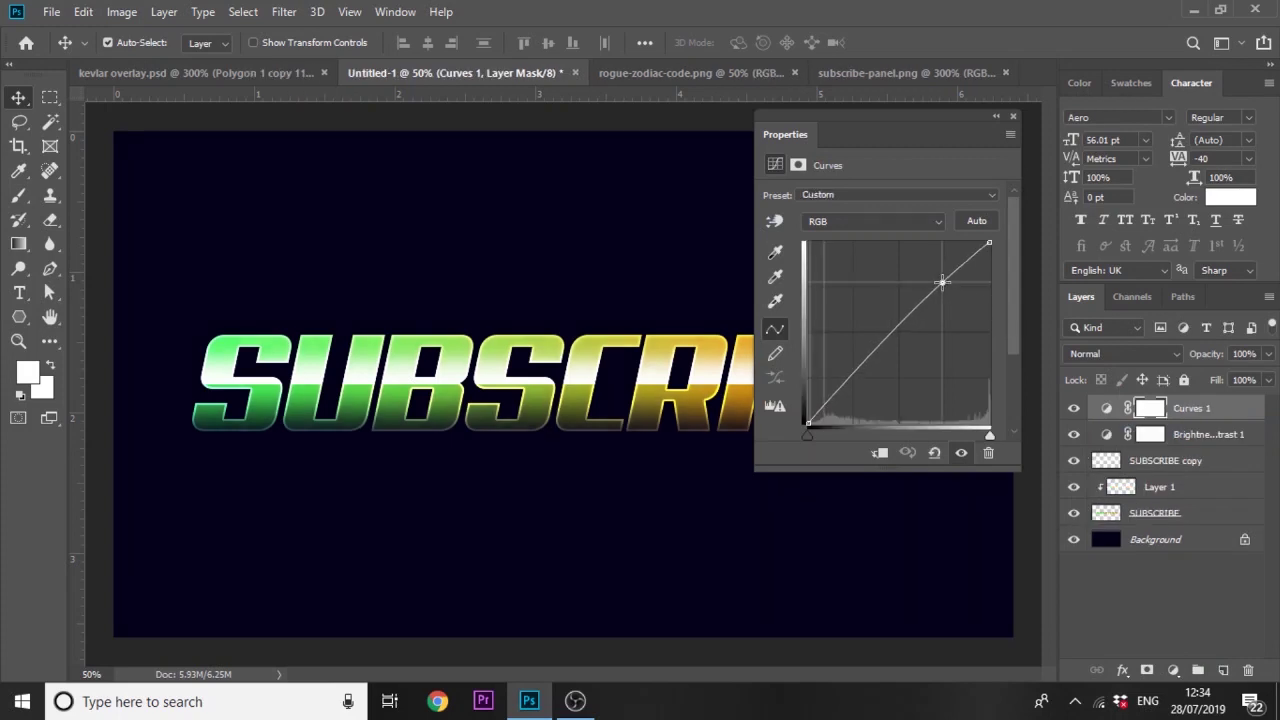
pyautogui.click(852, 376)
pyautogui.moveTo(852, 376); pyautogui.dragTo(855, 379)
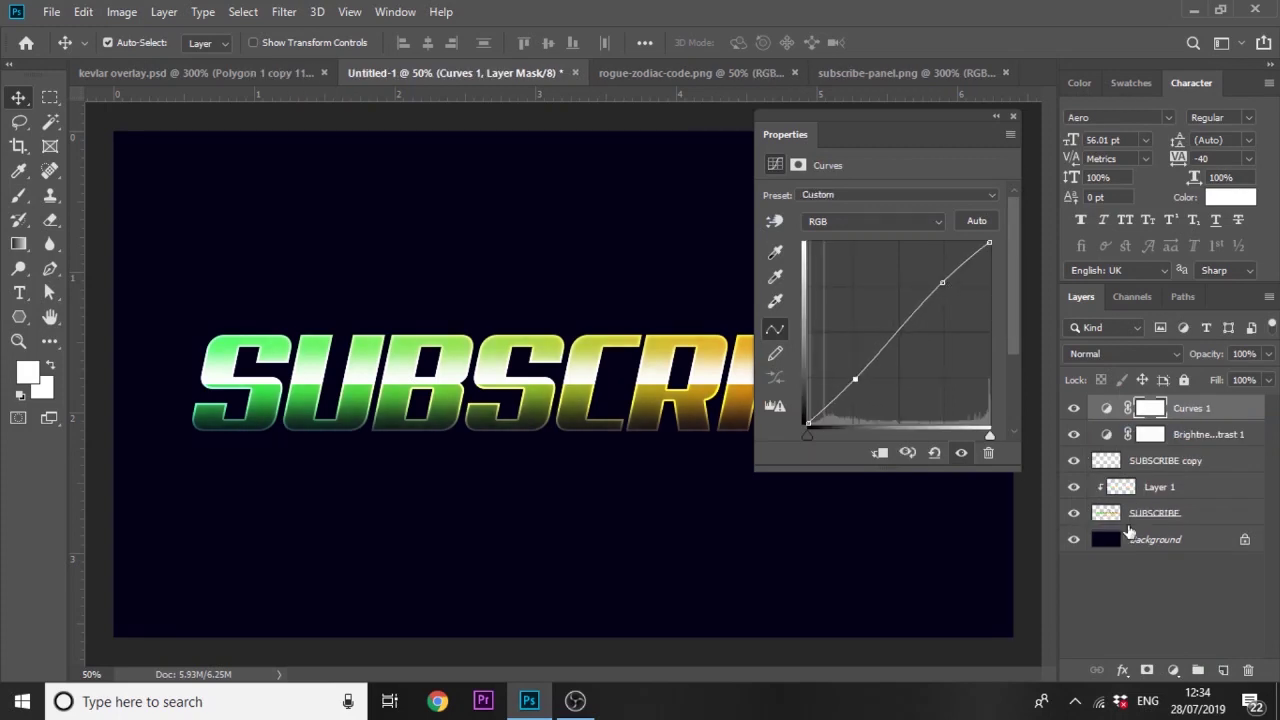
# Step: Add an Exposure adjustment at +0.17 with a slightly lower offset and gamma 0.95
pyautogui.click(1173, 670)
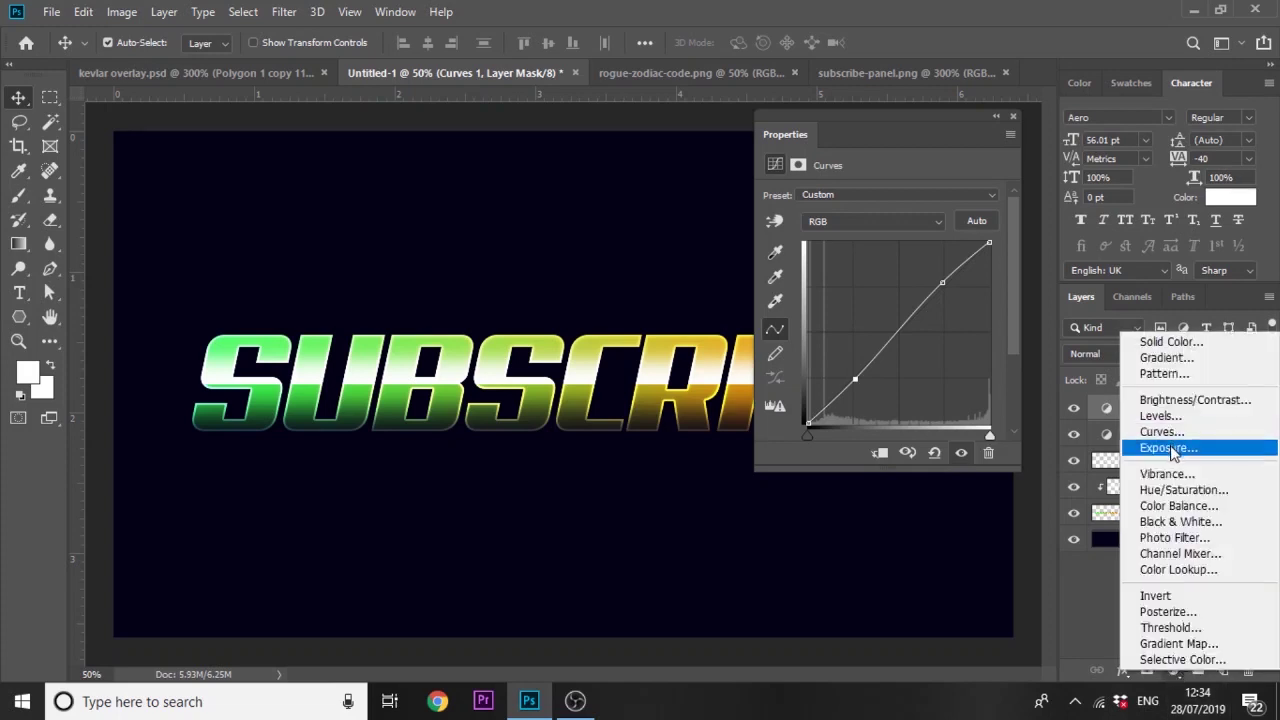
pyautogui.click(1178, 448)
pyautogui.click(883, 242)
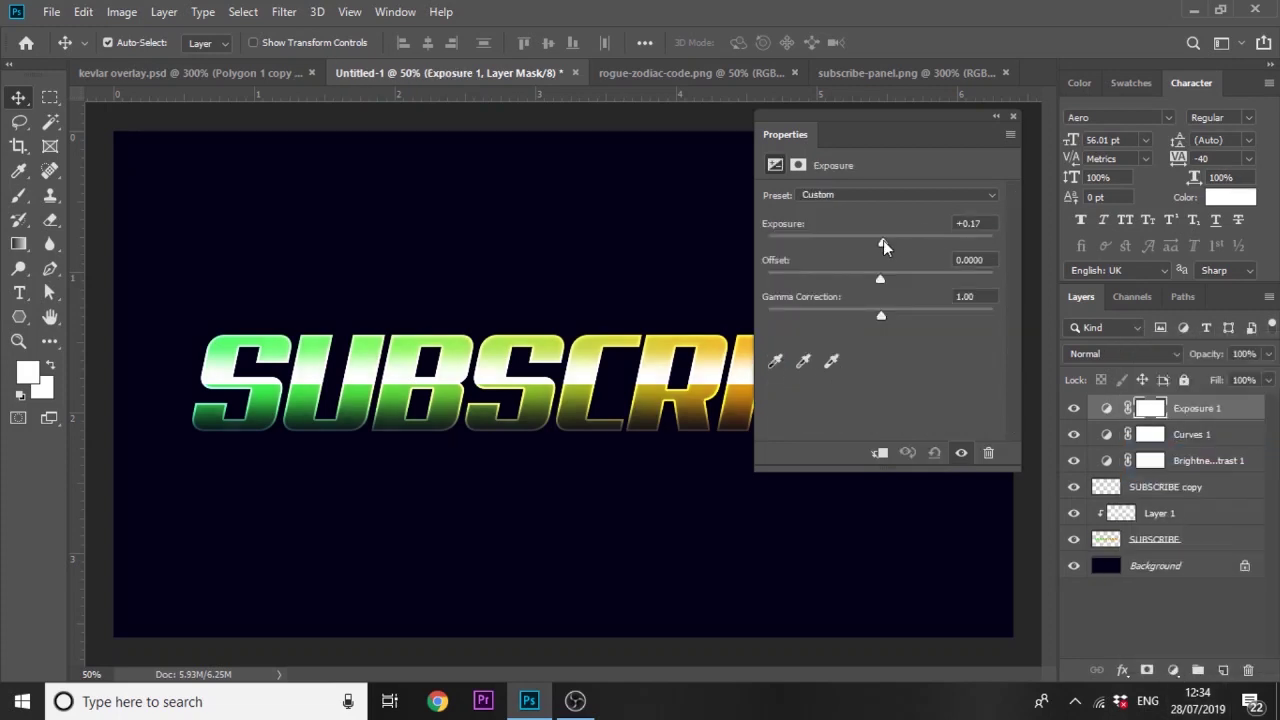
pyautogui.moveTo(880, 279); pyautogui.dragTo(882, 281)
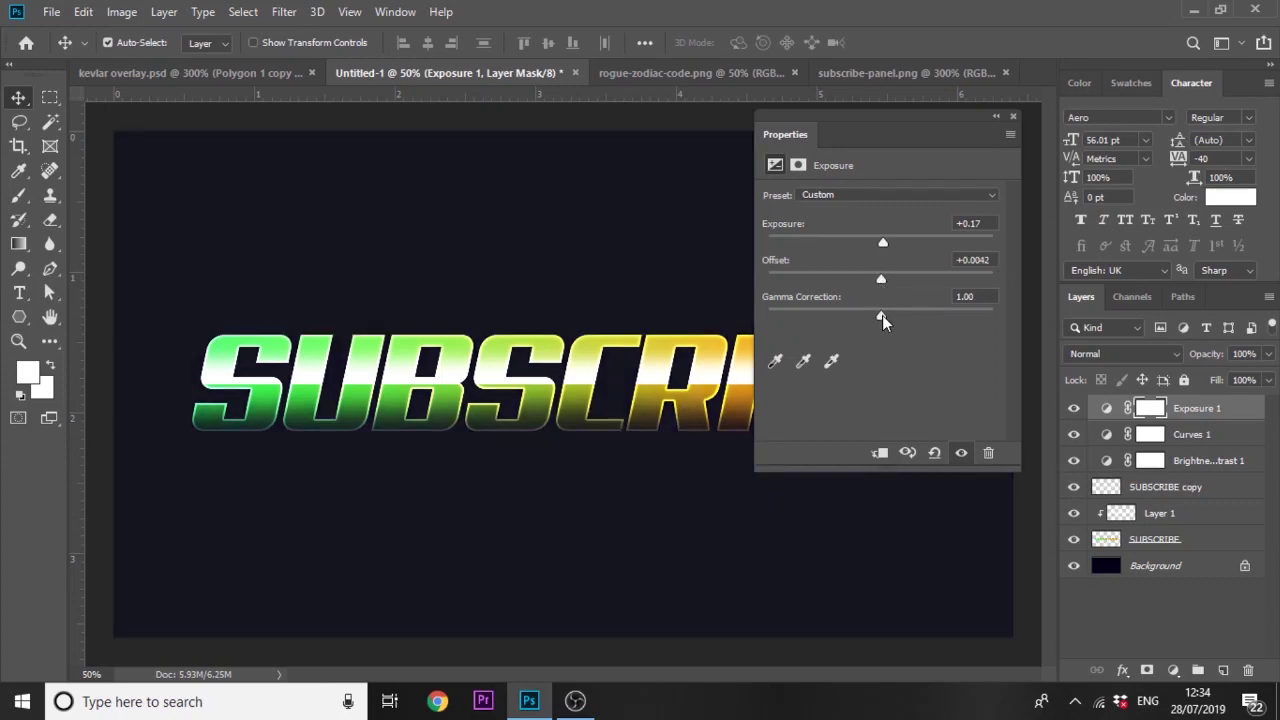
pyautogui.moveTo(882, 315); pyautogui.dragTo(885, 315)
# Step: Add a Color Balance adjustment shifting midtones to -4 cyan, then select all four adjustments
pyautogui.click(1174, 669)
pyautogui.click(1170, 421)
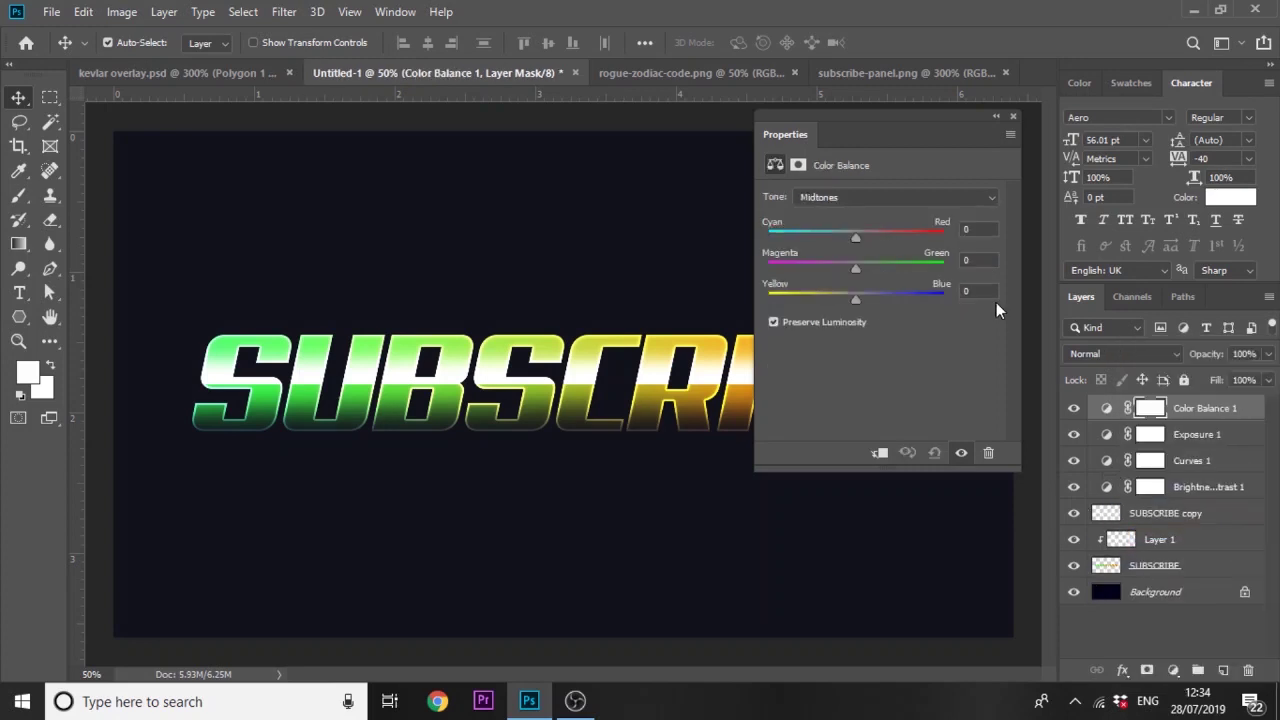
pyautogui.moveTo(855, 236); pyautogui.dragTo(863, 298)
pyautogui.click(1014, 116)
pyautogui.keyDown('shift'); pyautogui.click(1208, 487); pyautogui.keyUp('shift')
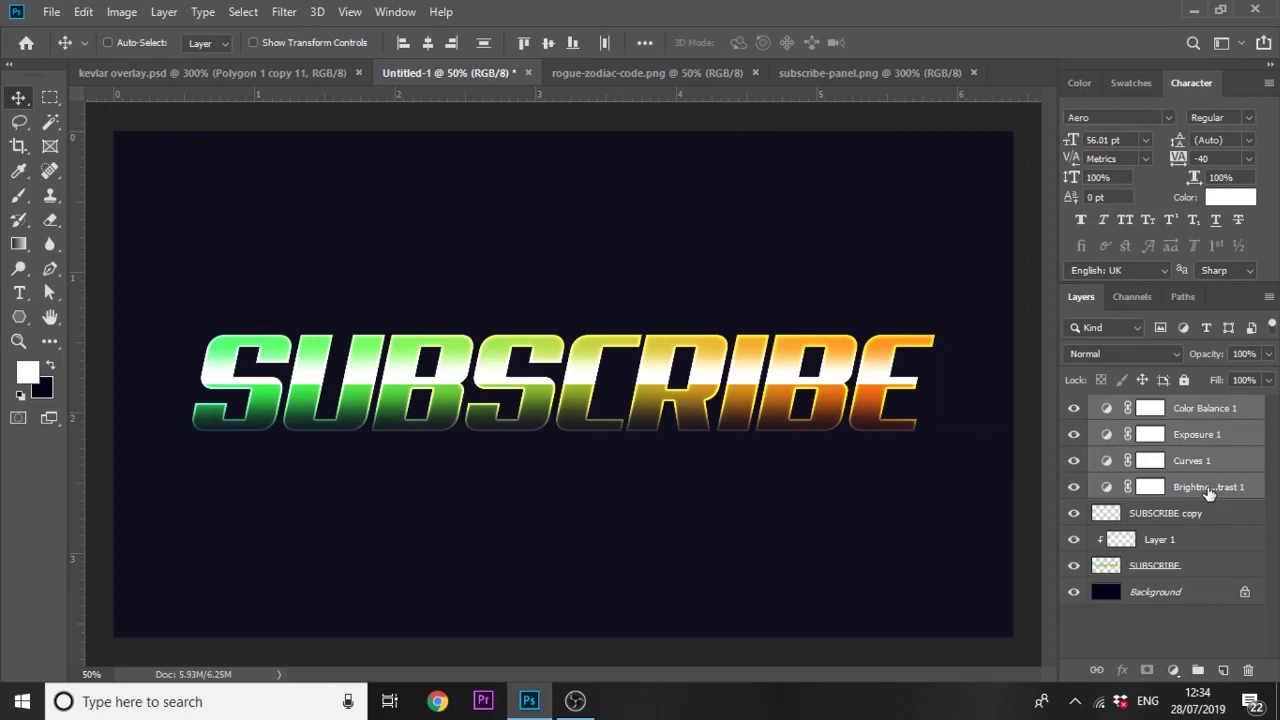
# Step: Group the four adjustments into Group 1 and toggle Group 1 and Background visibility to compare
pyautogui.hotkey('ctrl', 'g')
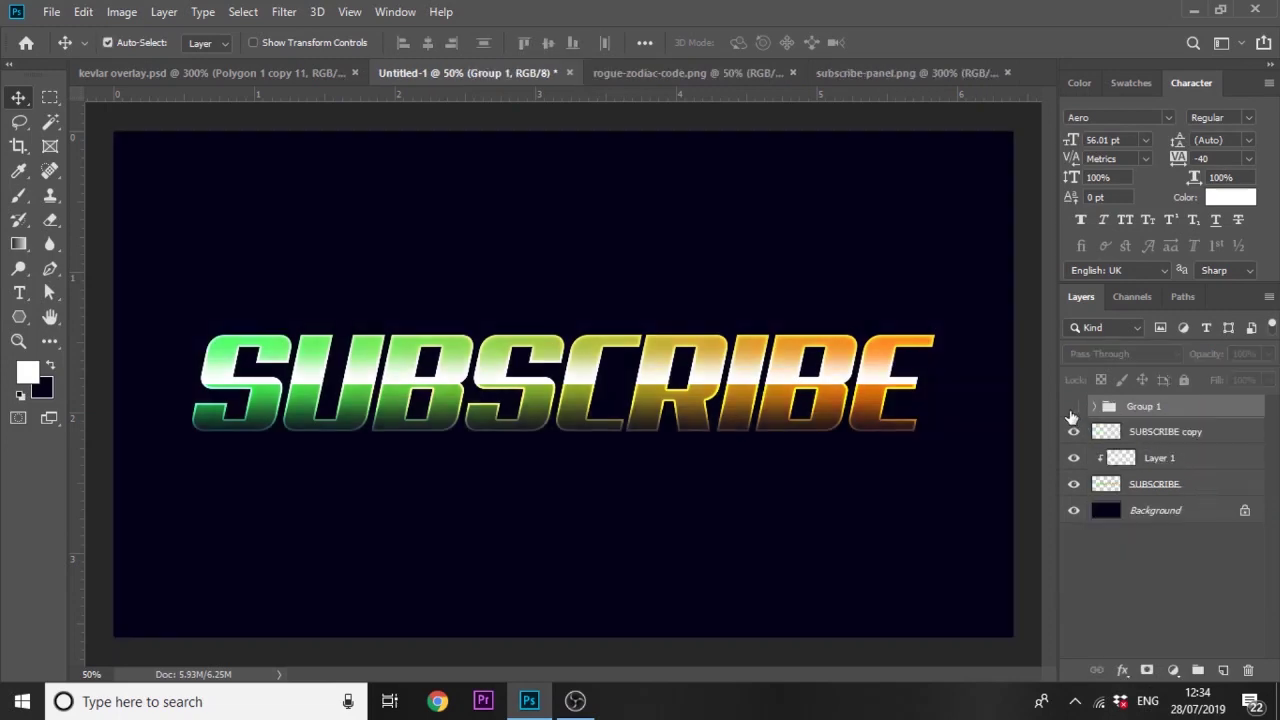
pyautogui.click(1073, 407)
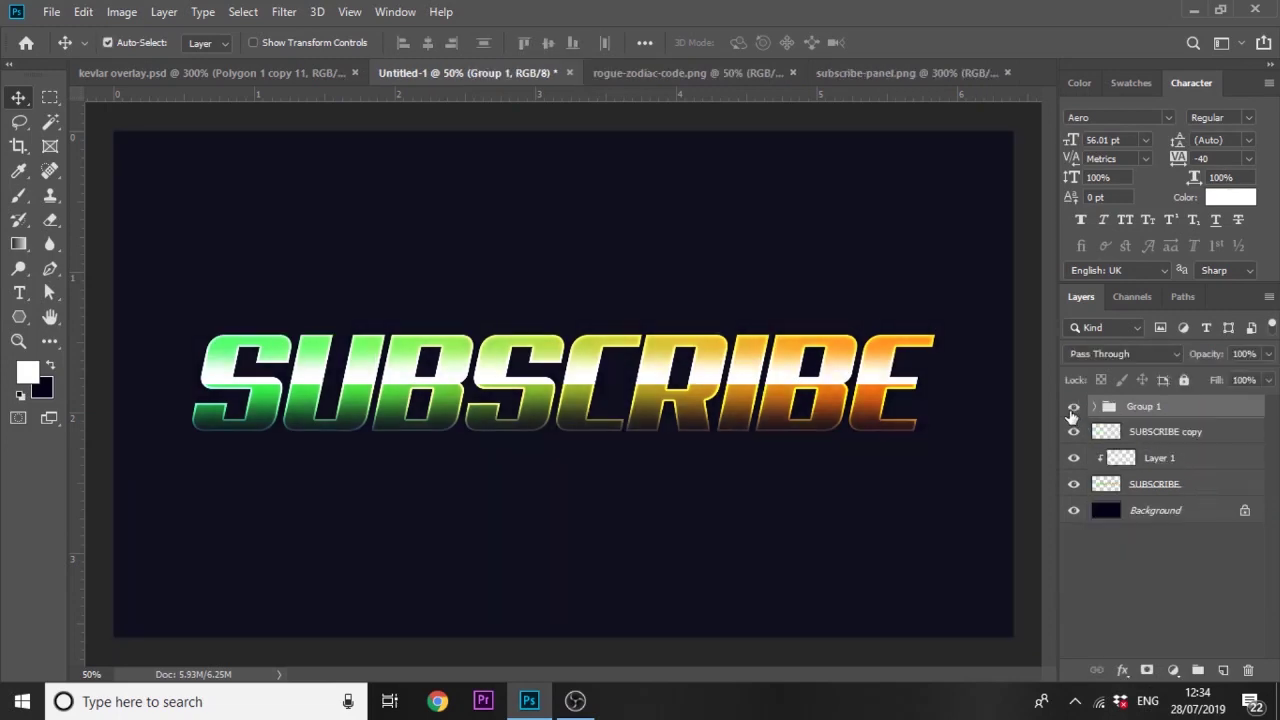
pyautogui.click(1073, 510)
pyautogui.click(1073, 406)
pyautogui.click(1073, 406)
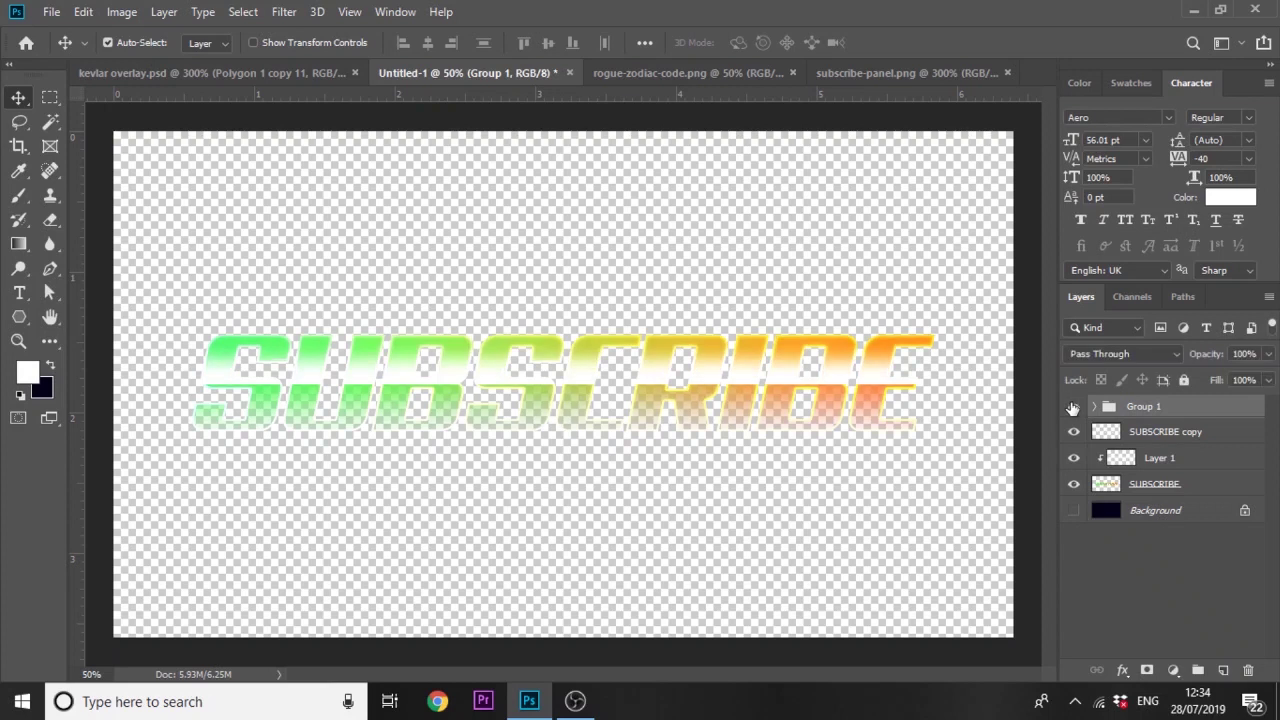
pyautogui.click(1073, 510)
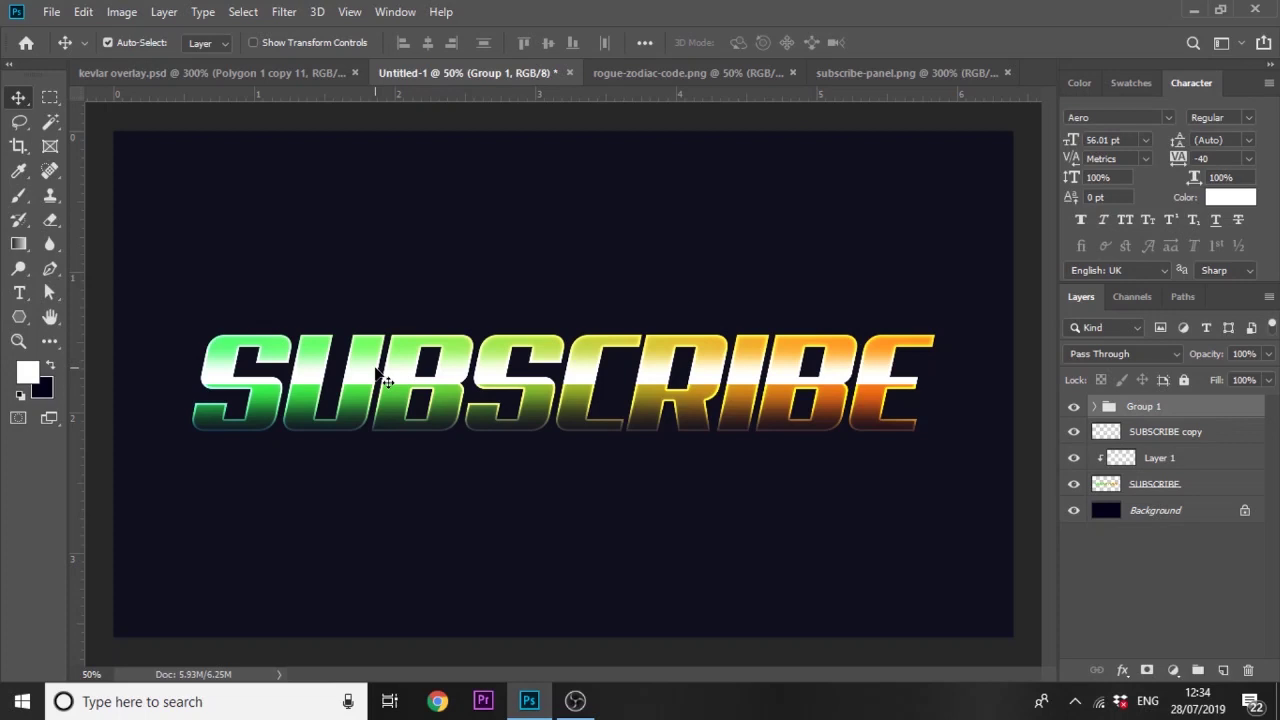
# Step: View the rogue-zodiac-code.png banner, glance at subscribe-panel.png, then return to rogue-zodiac-code.png
pyautogui.click(669, 68)
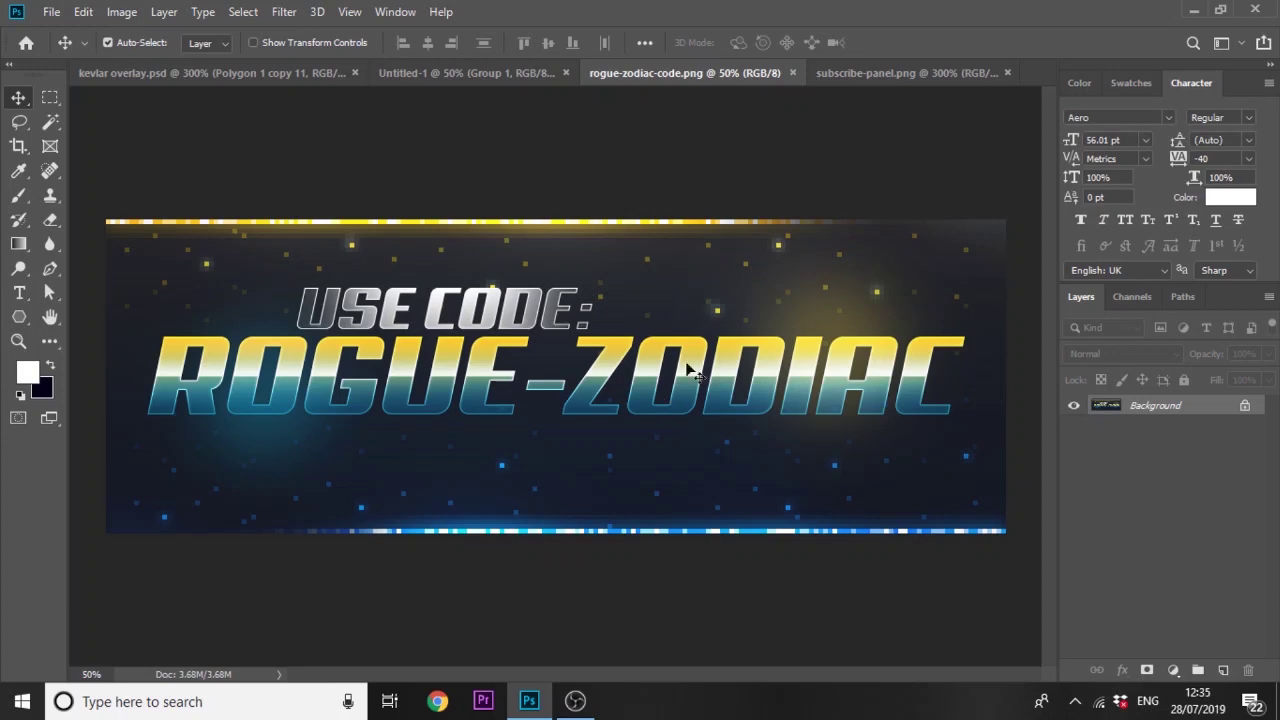
pyautogui.click(888, 74)
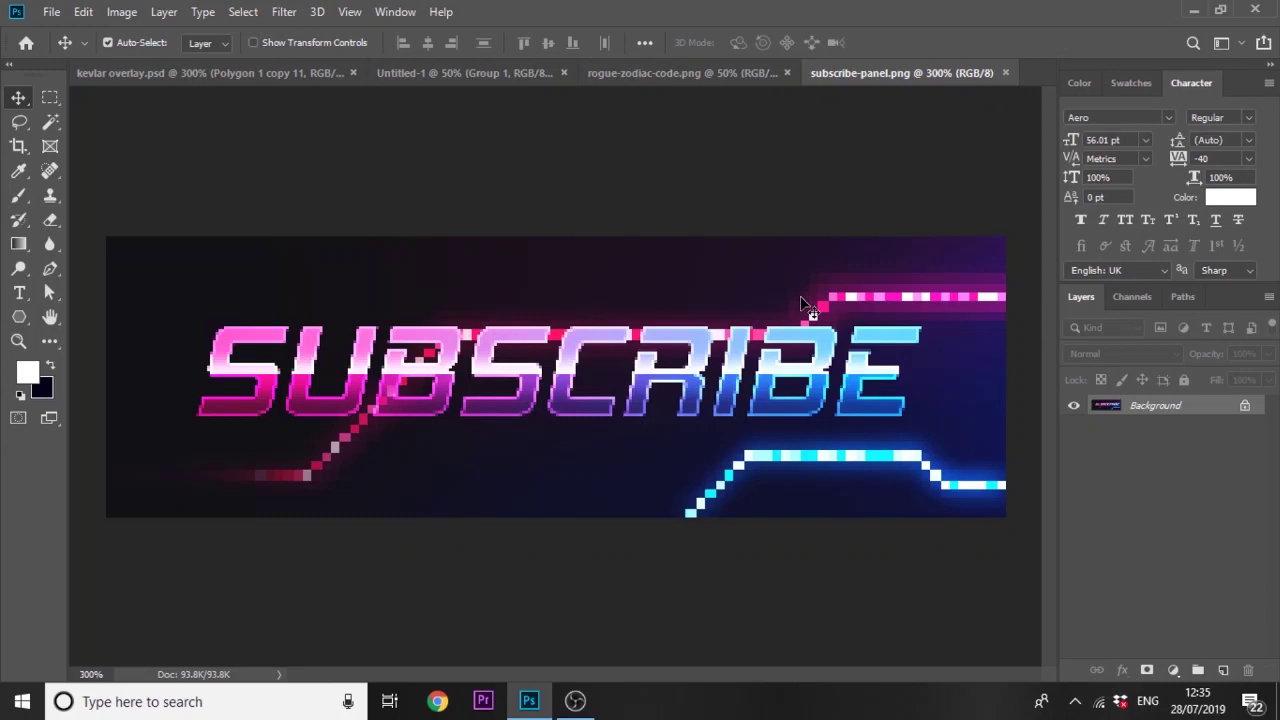
pyautogui.click(657, 80)
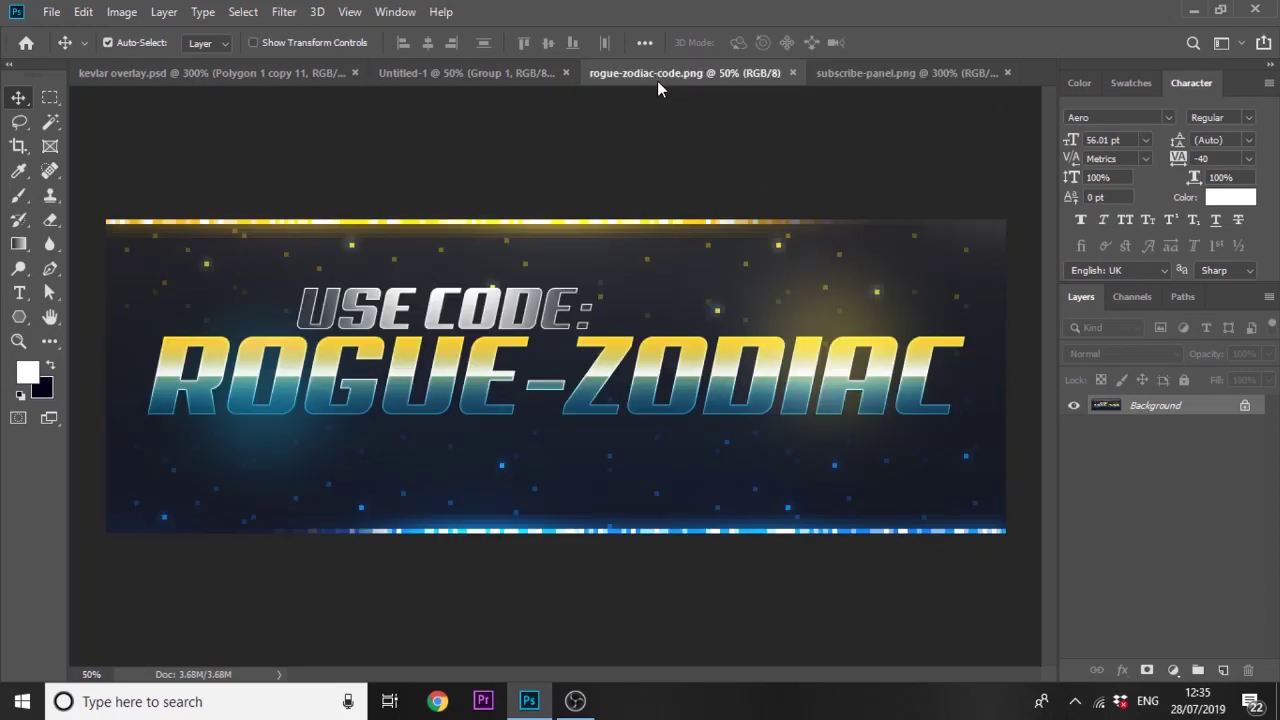
# Step: In Untitled-1, shrink the image to 192 pixels wide with Nearest Neighbor resampling
pyautogui.click(441, 66)
pyautogui.click(122, 12)
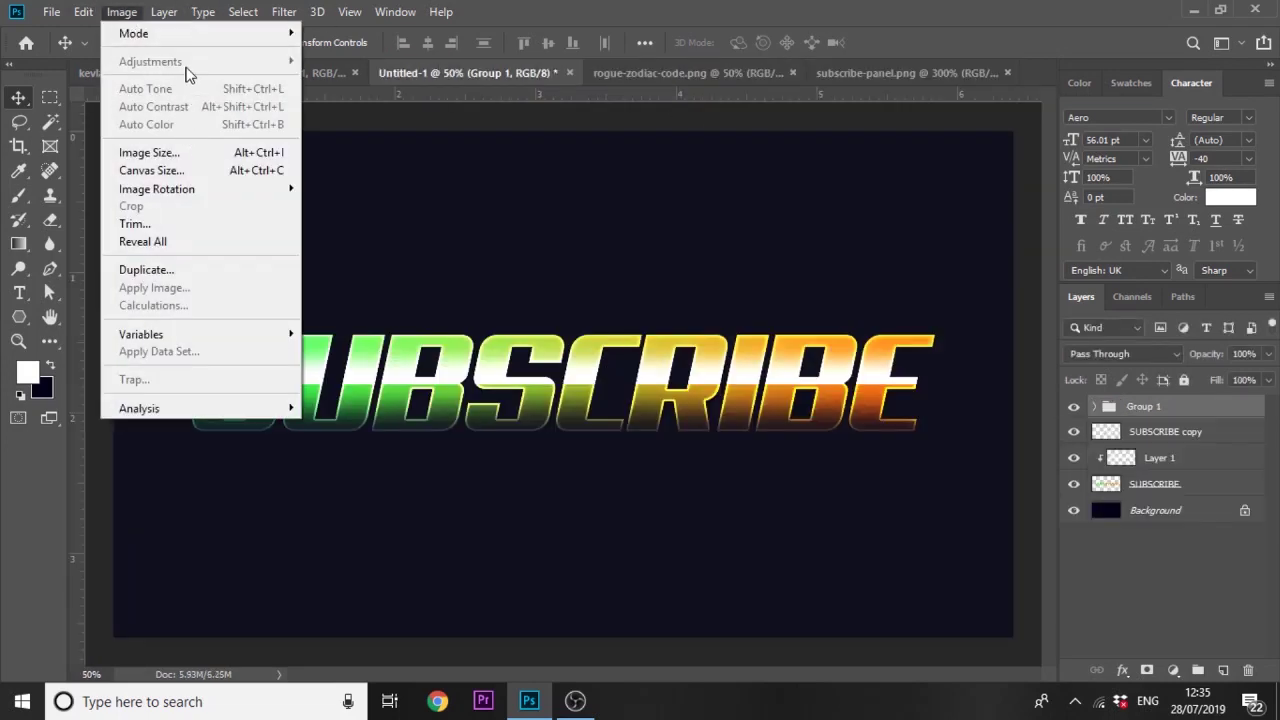
pyautogui.click(146, 12)
pyautogui.click(122, 12)
pyautogui.click(130, 149)
pyautogui.write('1920')
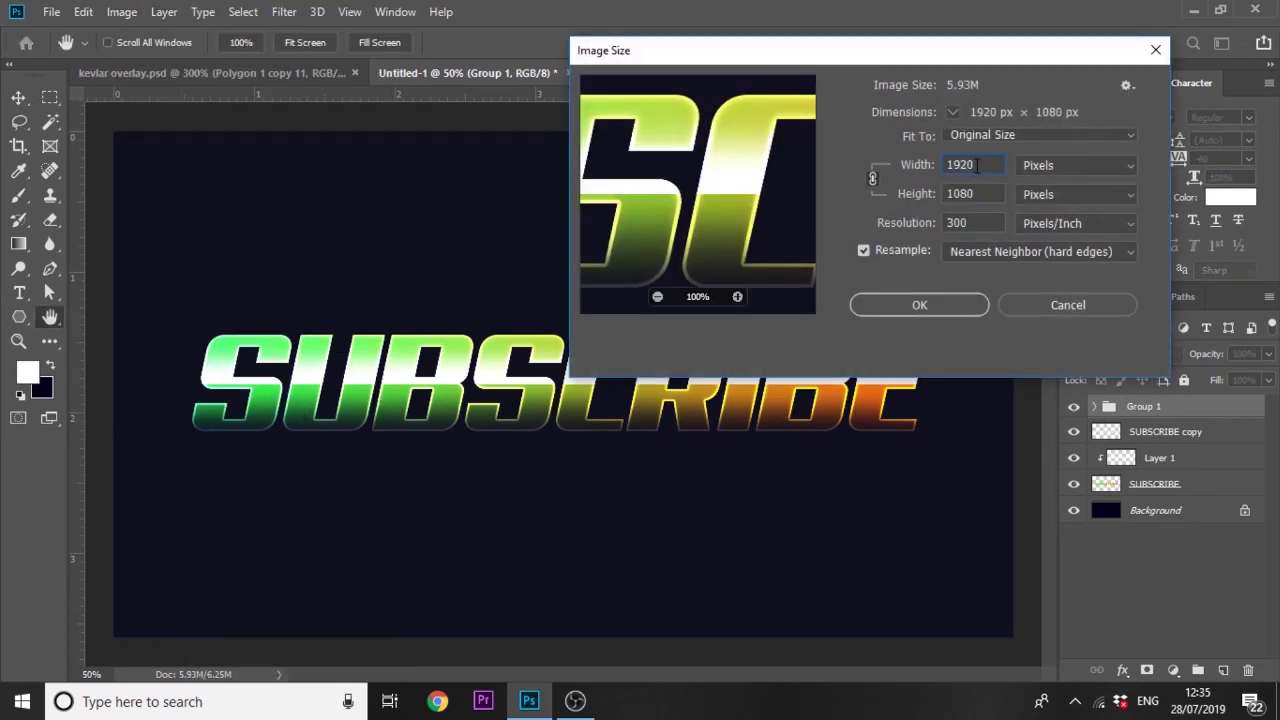
pyautogui.press('Return')
pyautogui.hotkey('ctrl', '+')
pyautogui.hotkey('ctrl', '+')
pyautogui.hotkey('ctrl', '+')
pyautogui.hotkey('ctrl', '+')
pyautogui.hotkey('ctrl', '+')
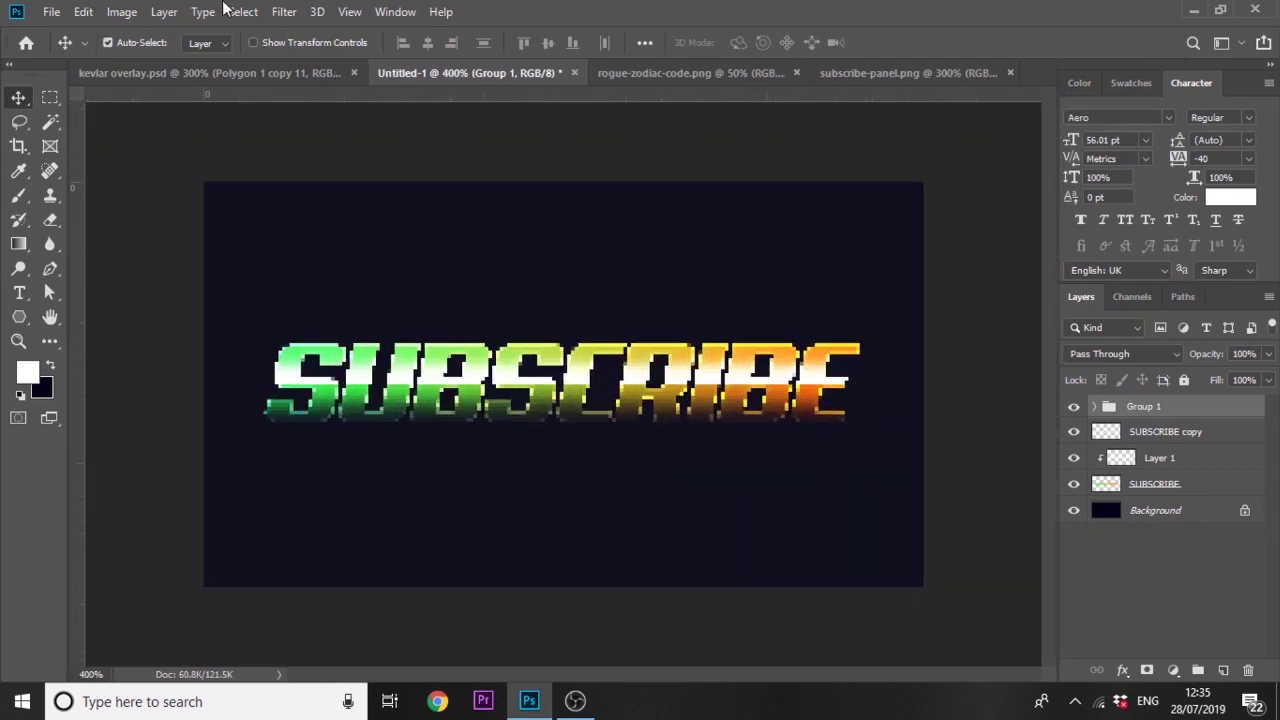
# Step: Enlarge the image back to 1920 pixels wide, producing blocky pixelated lettering
pyautogui.click(121, 12)
pyautogui.click(140, 152)
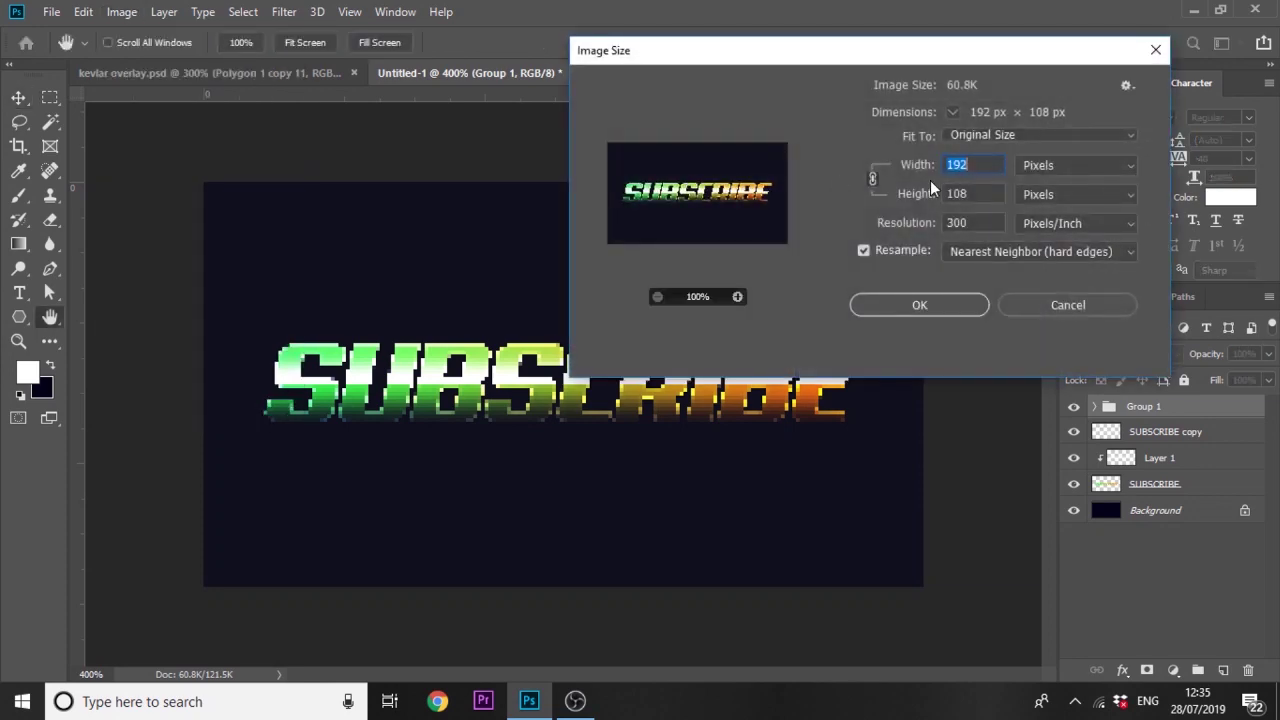
pyautogui.write('0')
pyautogui.press('Return')
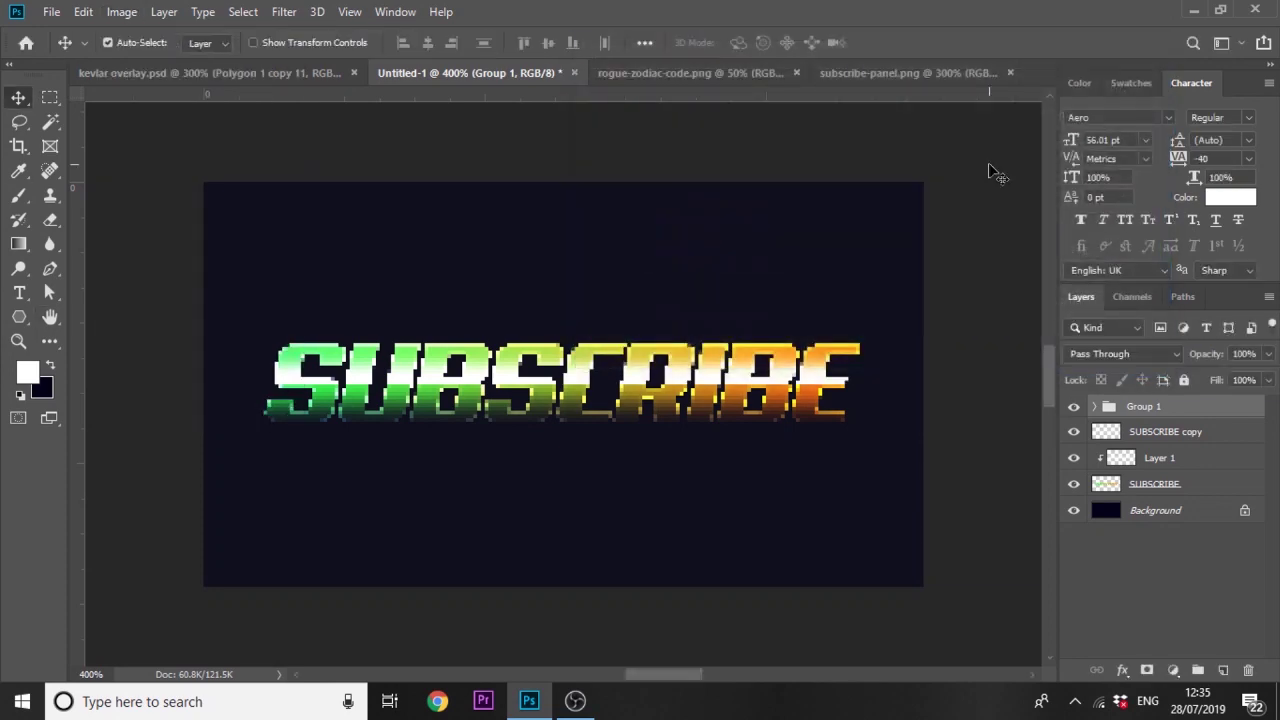
pyautogui.hotkey('ctrl', '-')
pyautogui.hotkey('ctrl', '-')
pyautogui.hotkey('ctrl', '-')
pyautogui.hotkey('ctrl', '-')
pyautogui.hotkey('ctrl', '-')
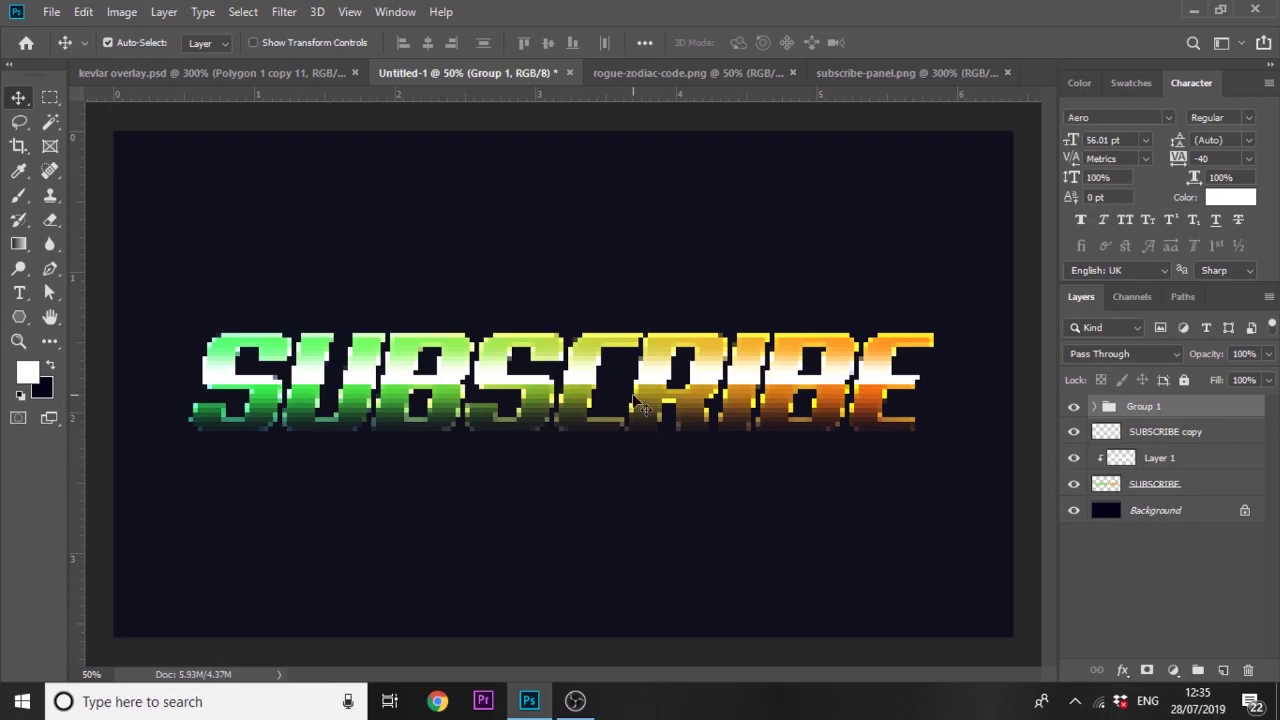
# Step: On a new layer above SUBSCRIBE copy, paint a 624 px #ffc000 brush dab above SCRIBE
pyautogui.click(1160, 431)
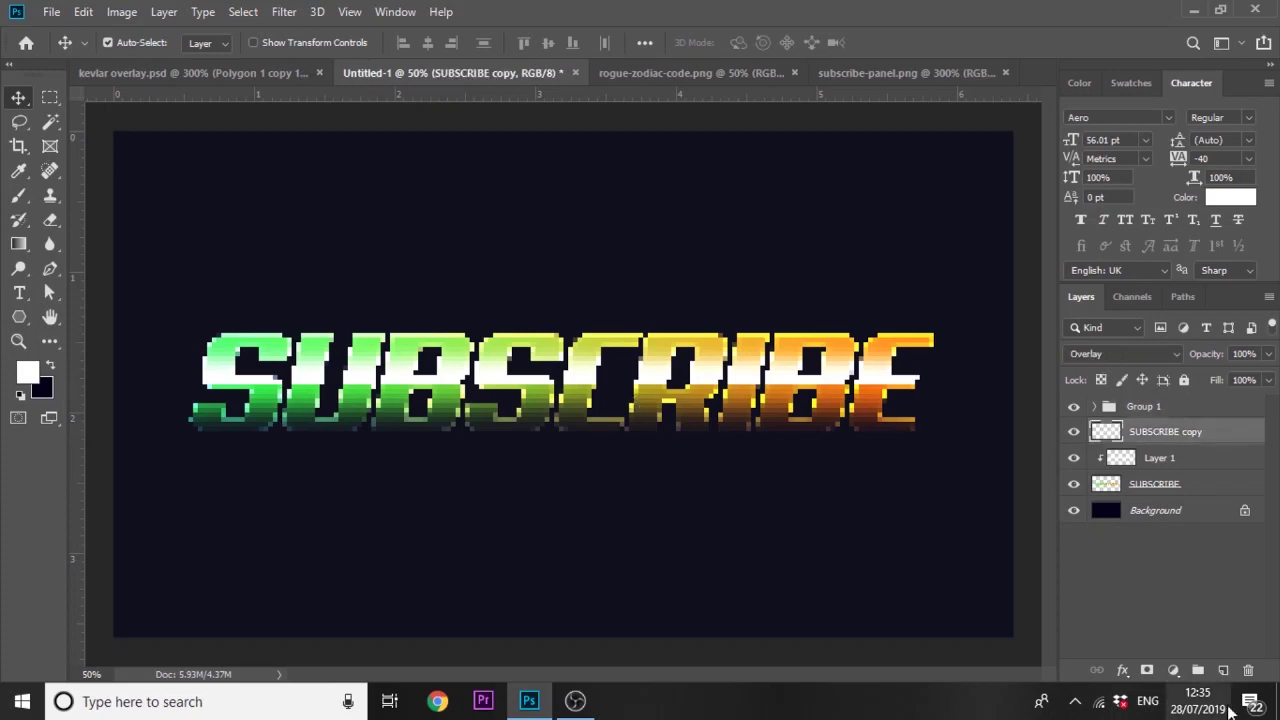
pyautogui.click(1222, 672)
pyautogui.click(19, 195)
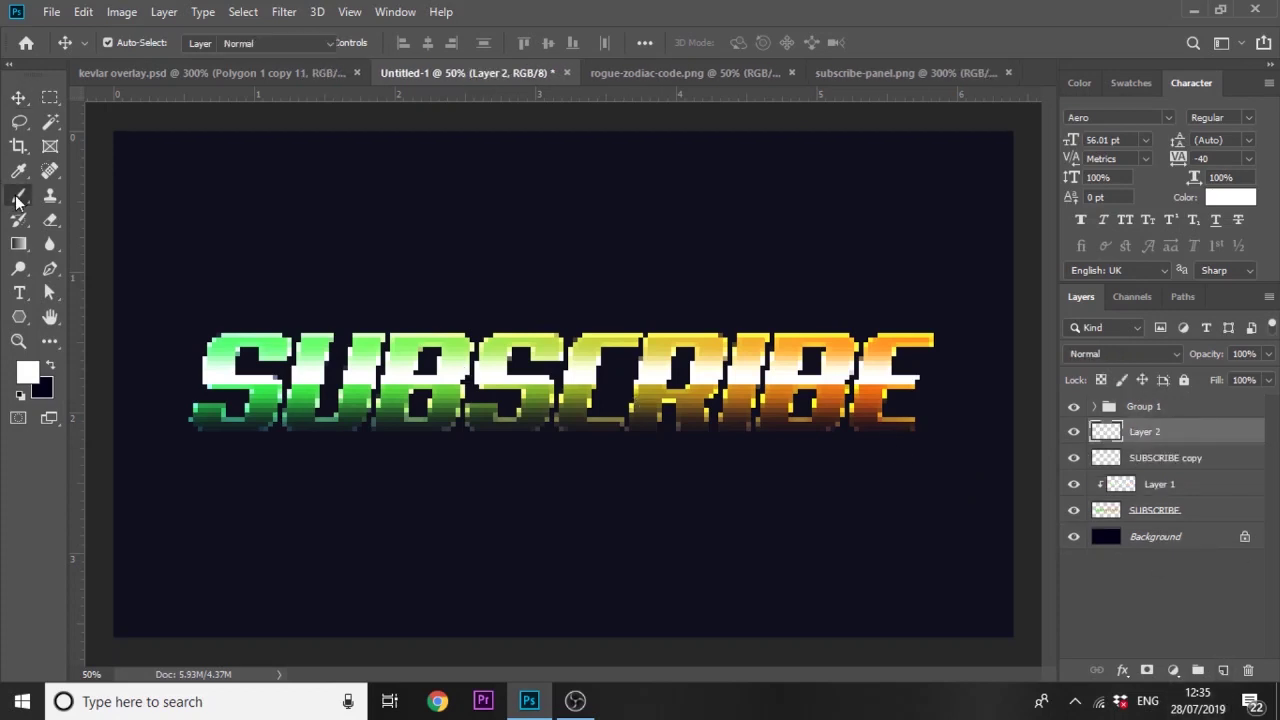
pyautogui.click(27, 372)
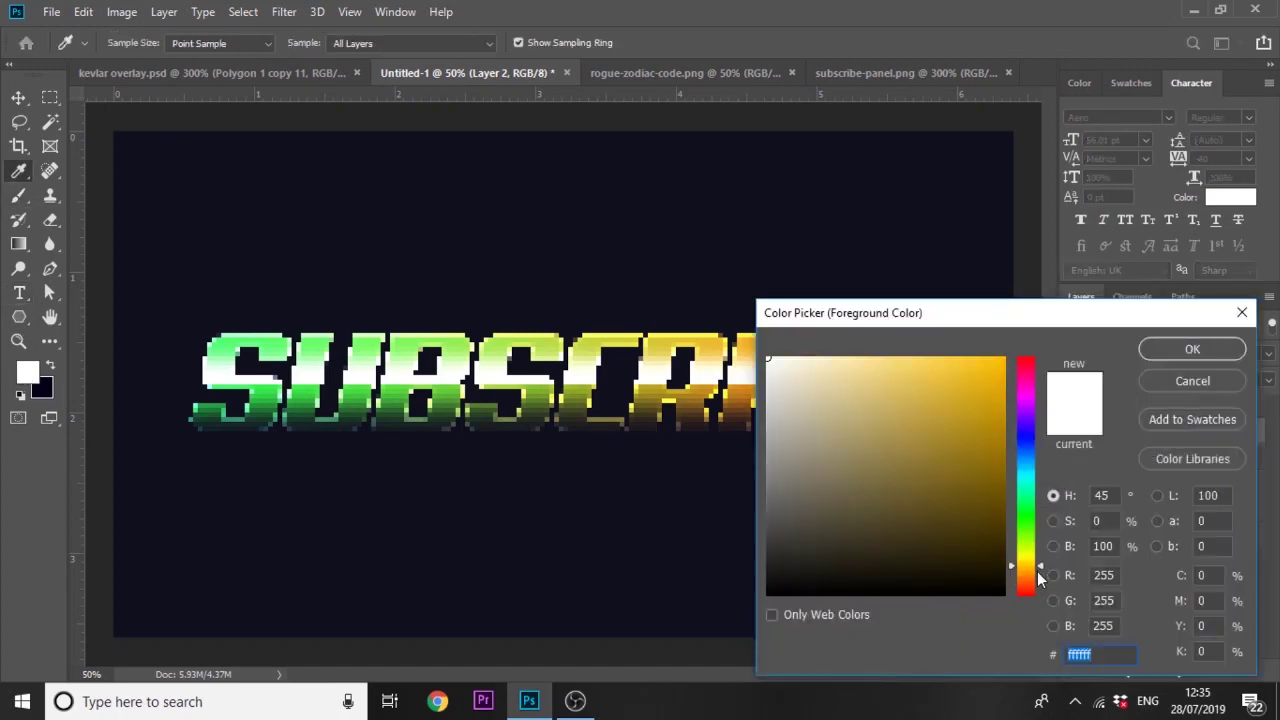
pyautogui.write('ffc000')
pyautogui.press('Return')
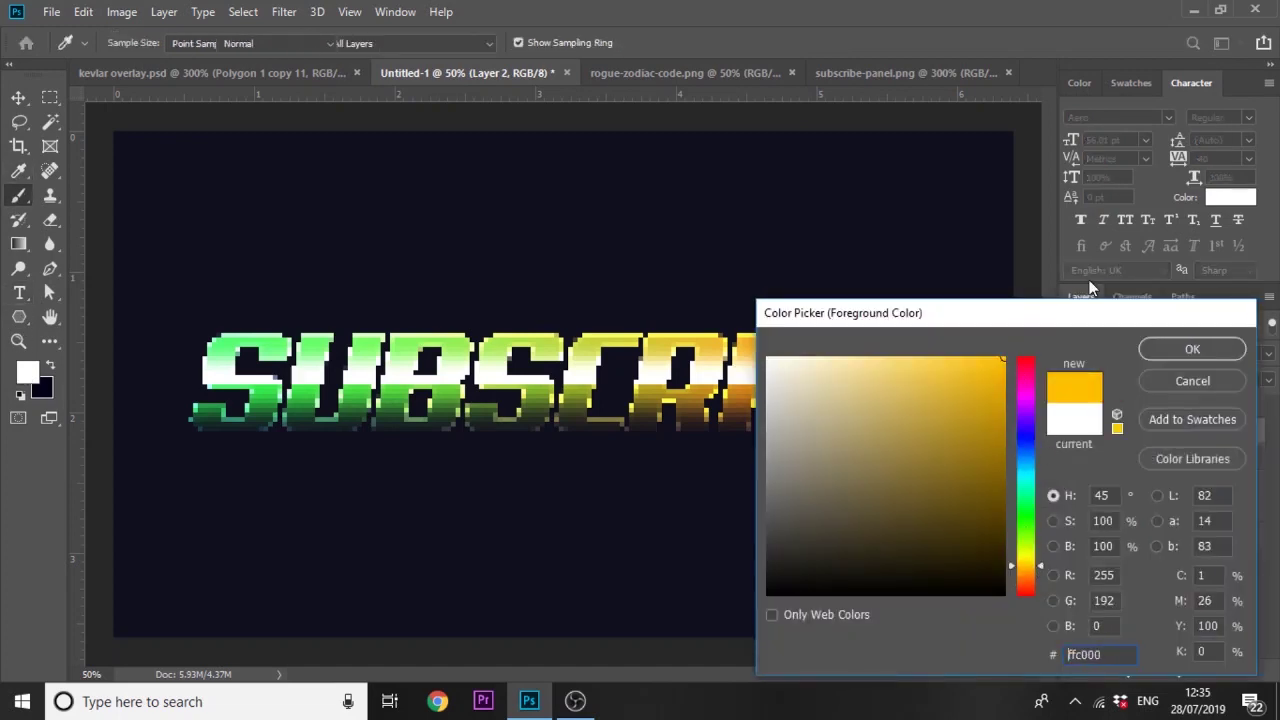
pyautogui.moveTo(800, 340); pyautogui.dragTo(845, 355)
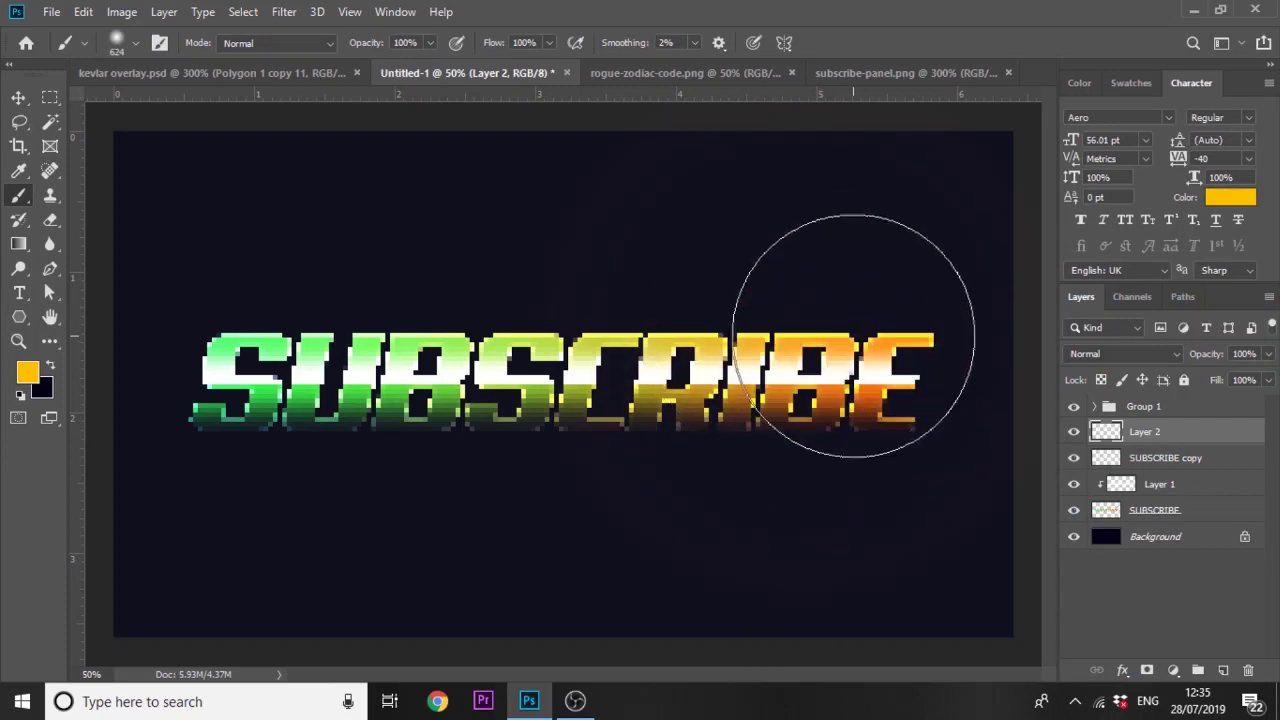
pyautogui.click(760, 288)
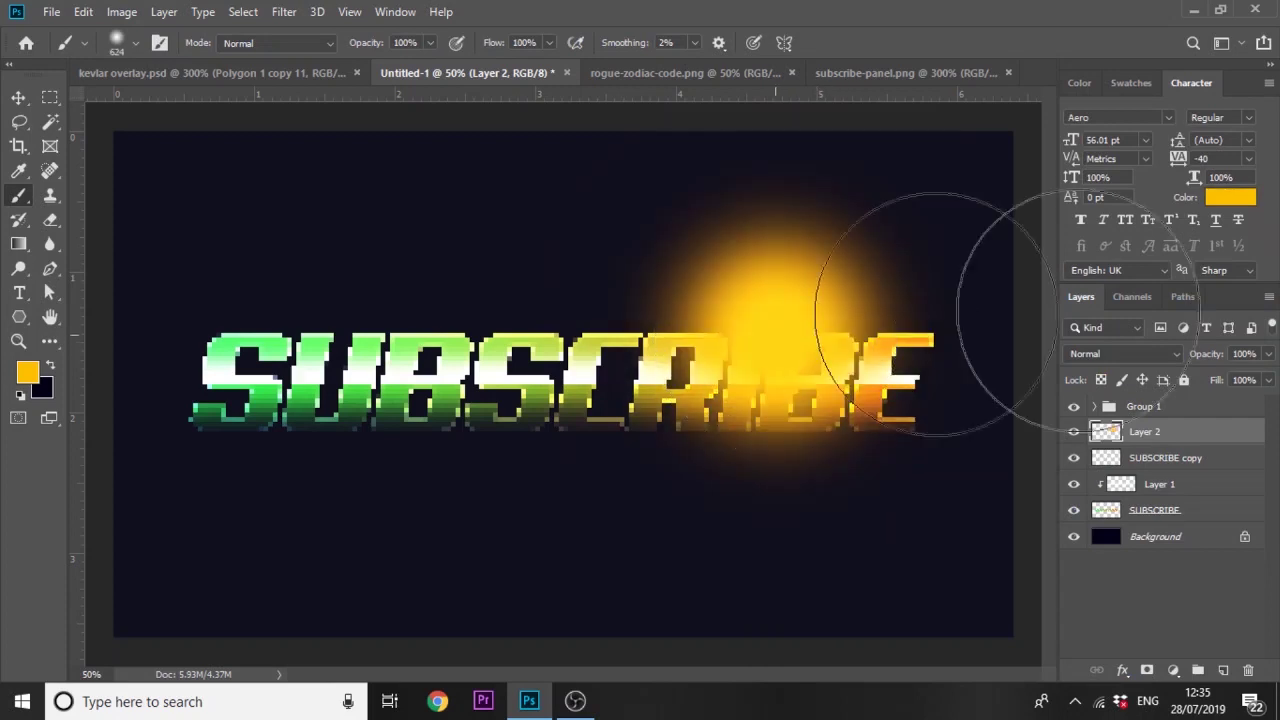
# Step: Set Layer 2 to Screen blending and lower its opacity to about 28%
pyautogui.click(1150, 355)
pyautogui.click(1122, 371)
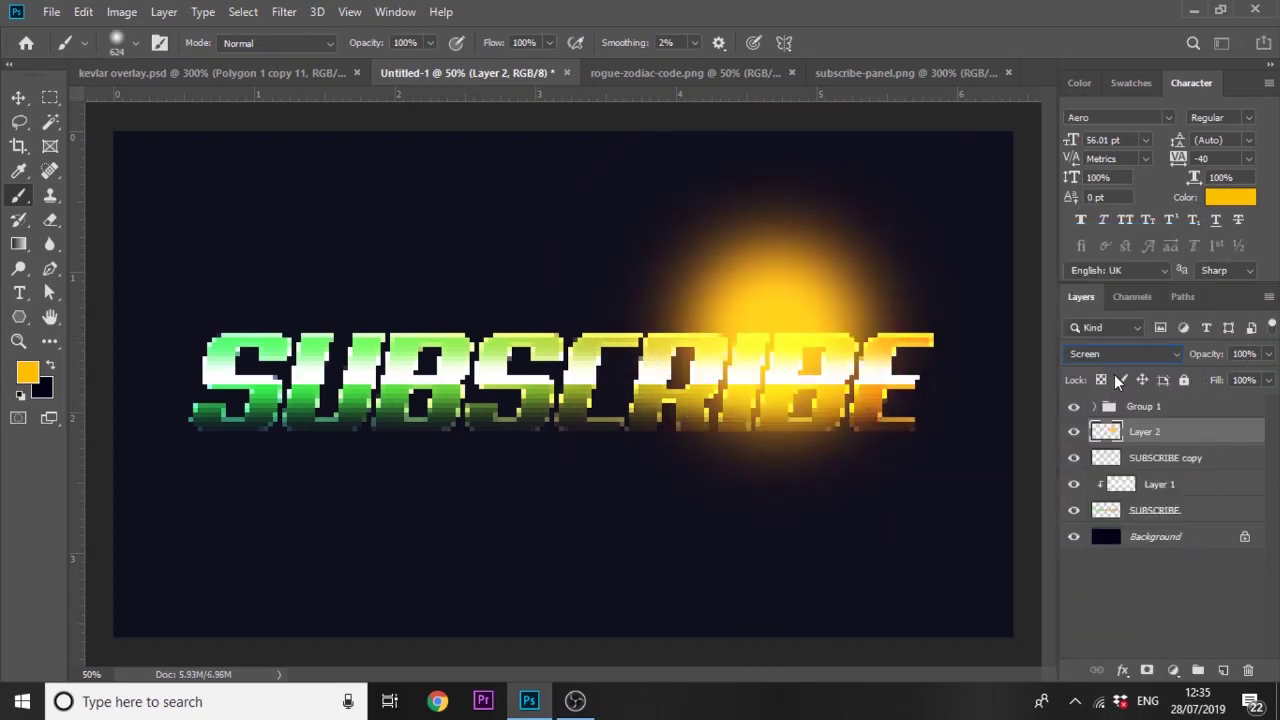
pyautogui.click(1268, 354)
pyautogui.moveTo(1268, 375); pyautogui.dragTo(1196, 375)
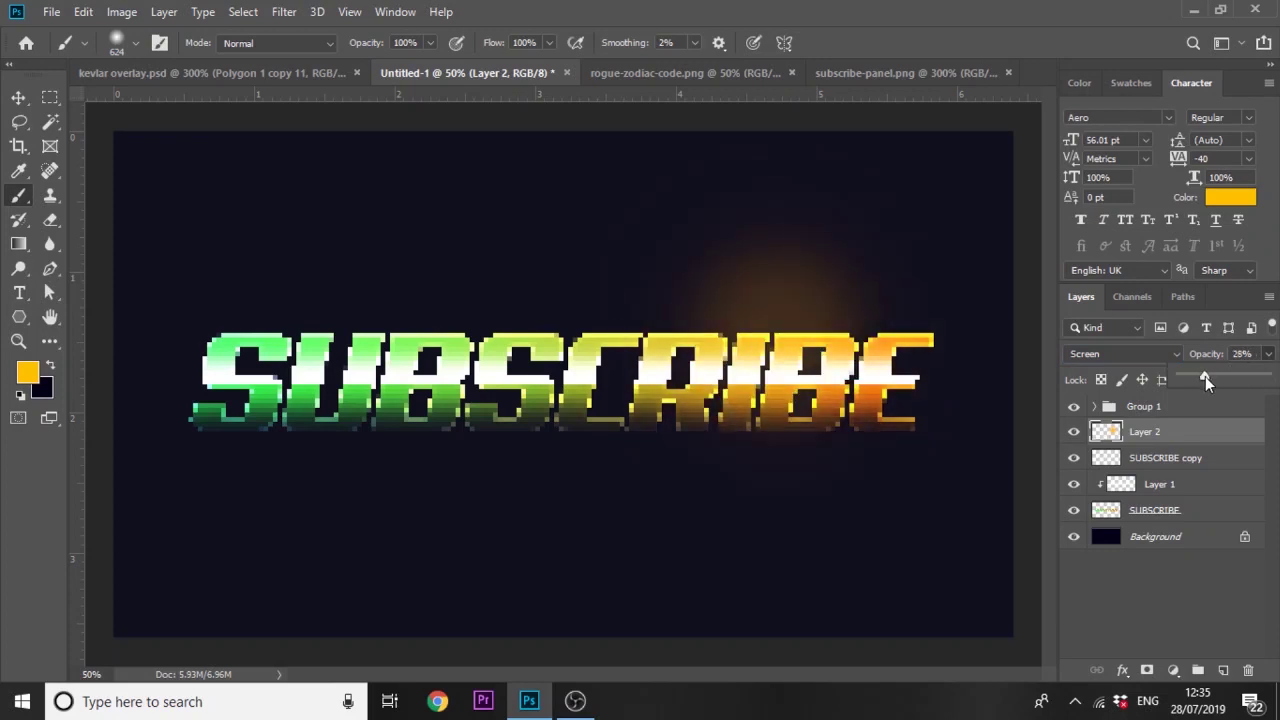
pyautogui.click(1160, 518)
pyautogui.click(1160, 518)
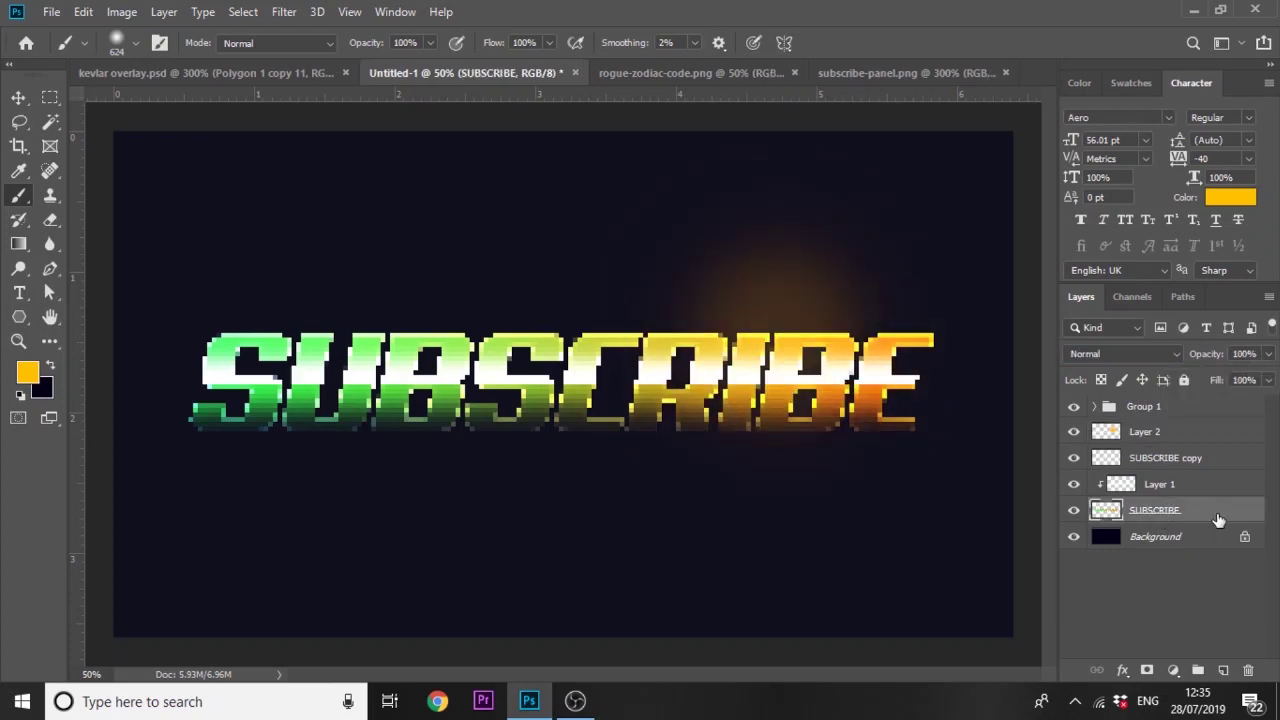
pyautogui.doubleClick(1218, 514)
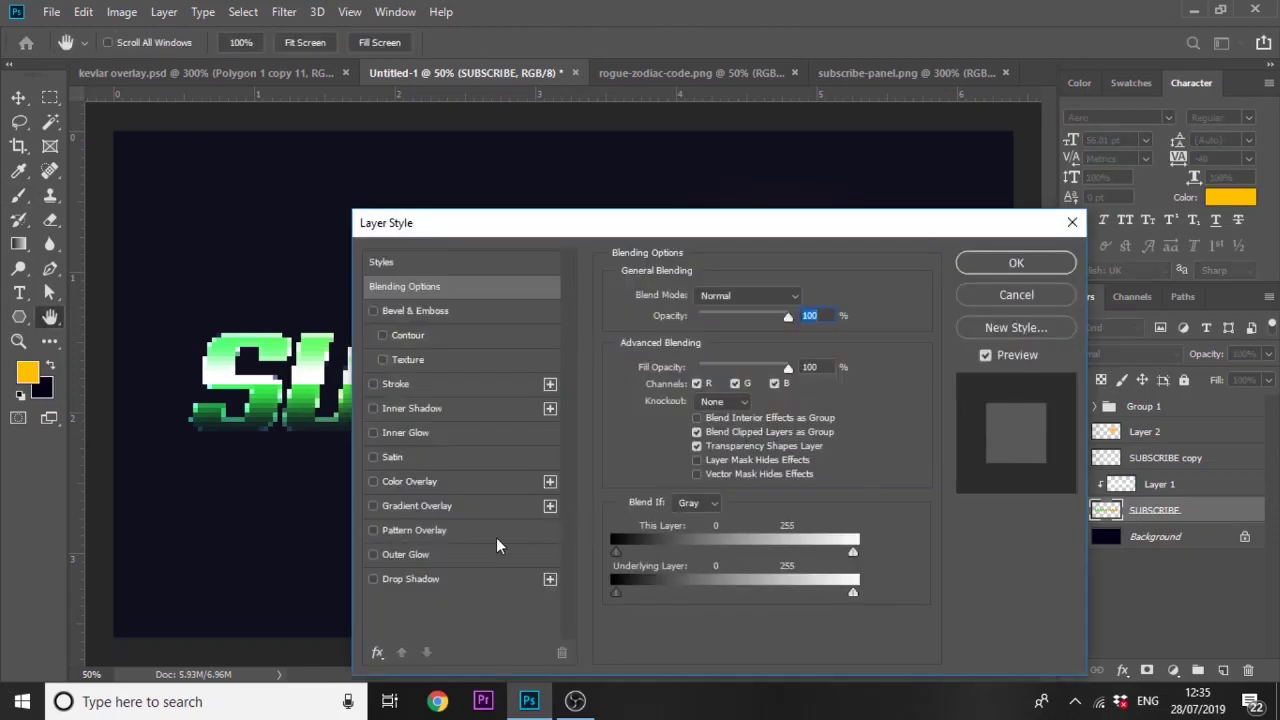
pyautogui.click(424, 560)
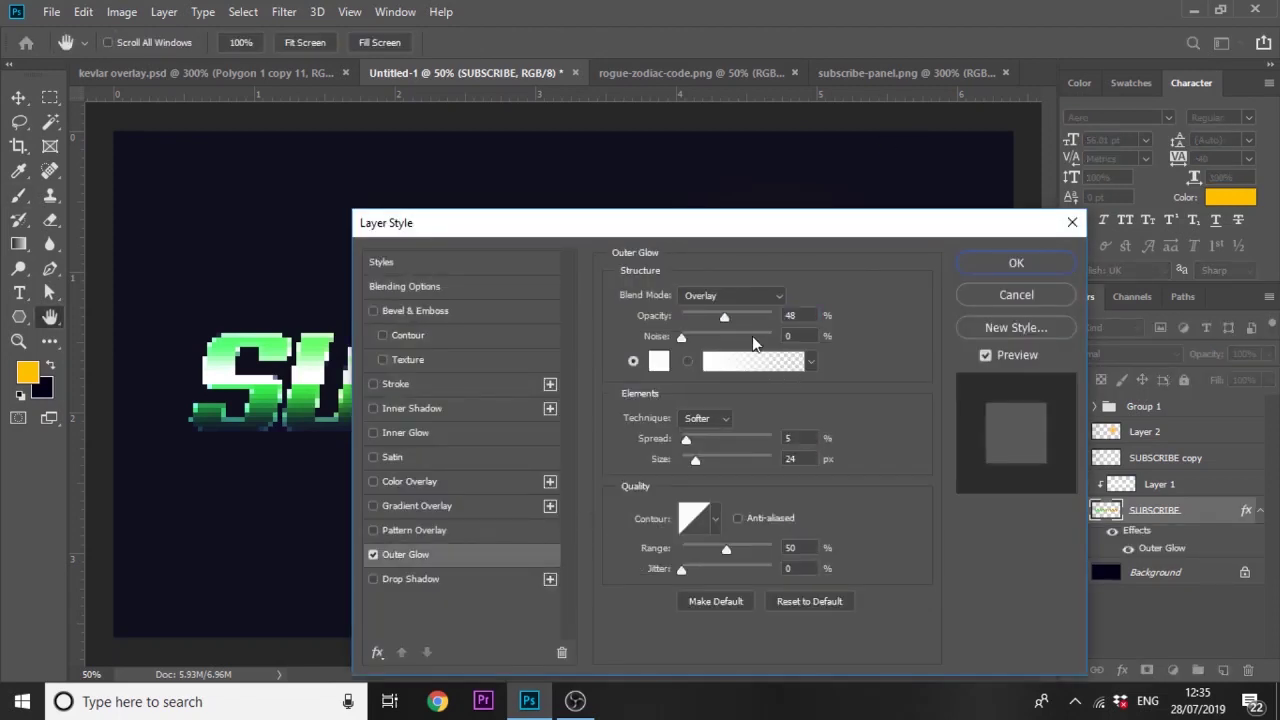
pyautogui.click(658, 361)
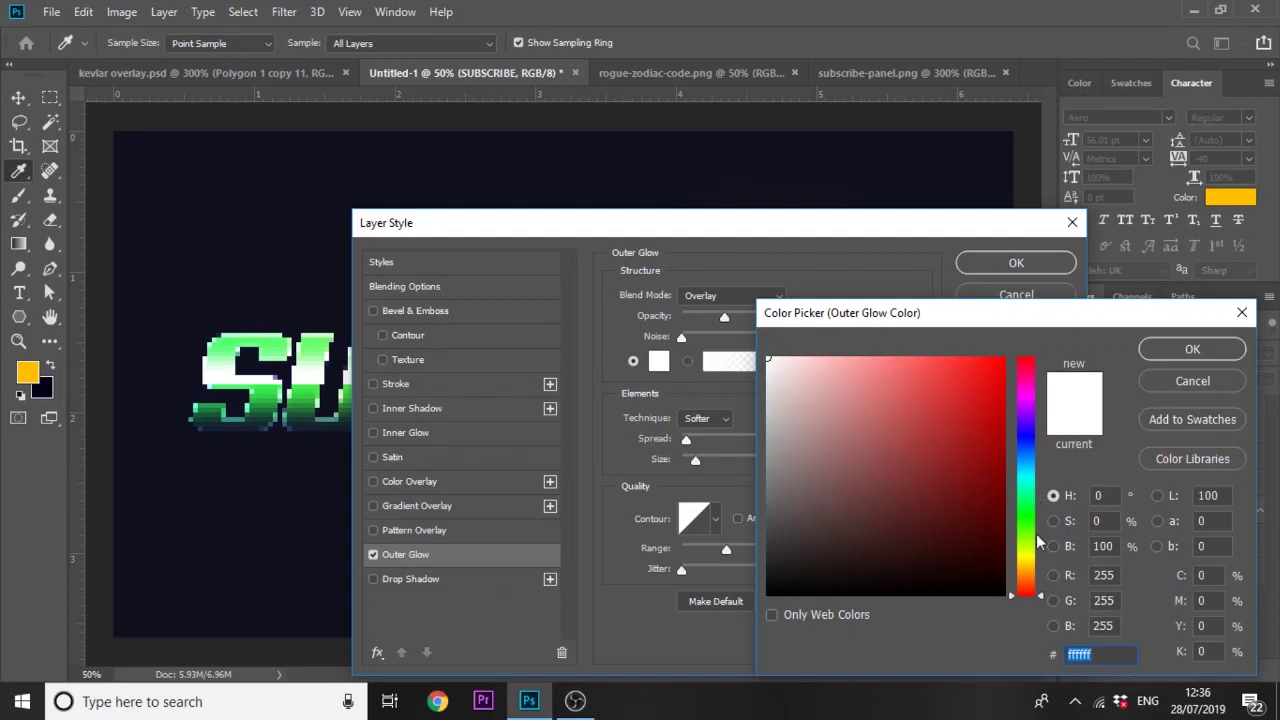
pyautogui.click(1230, 384)
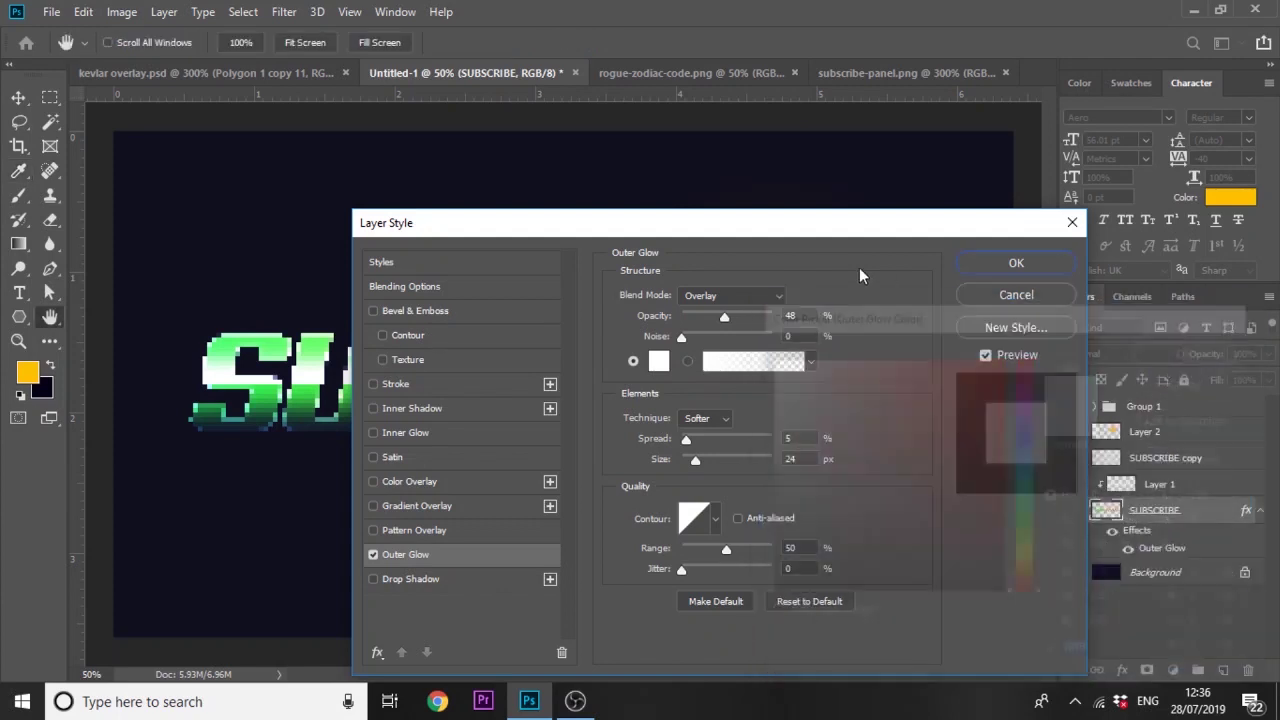
pyautogui.moveTo(815, 232); pyautogui.dragTo(973, 212)
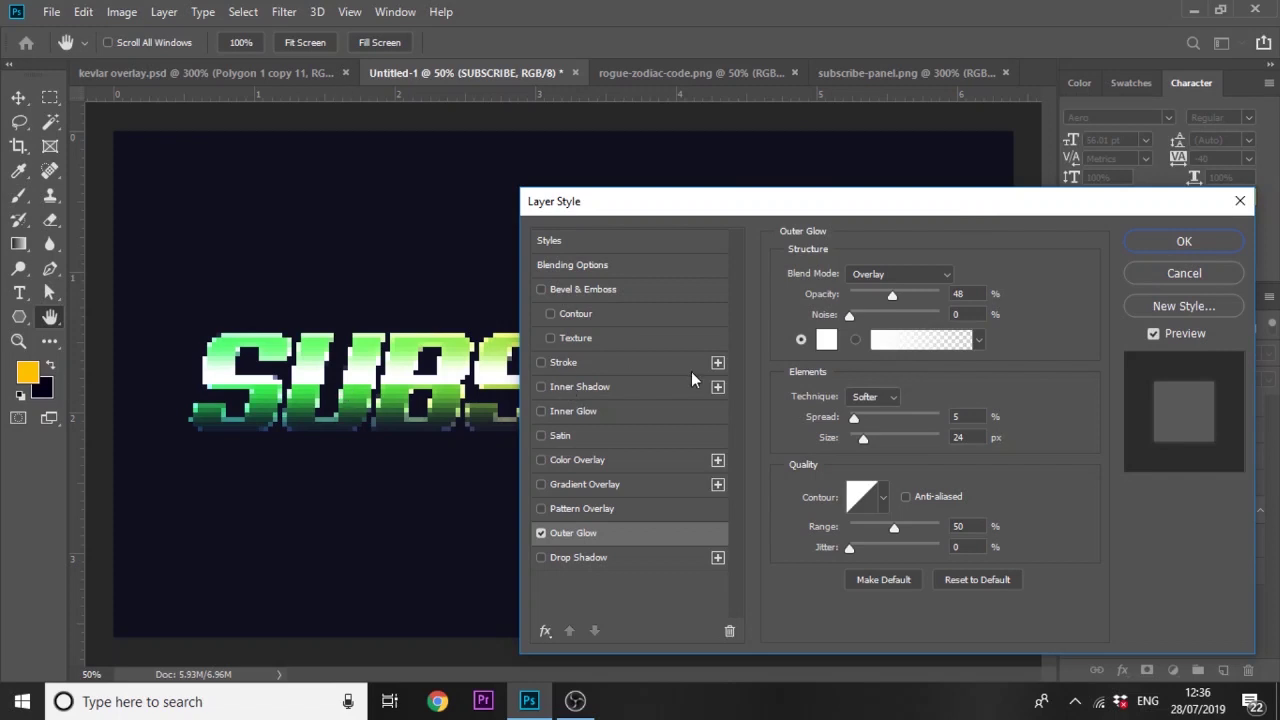
pyautogui.click(1211, 269)
pyautogui.press('b')
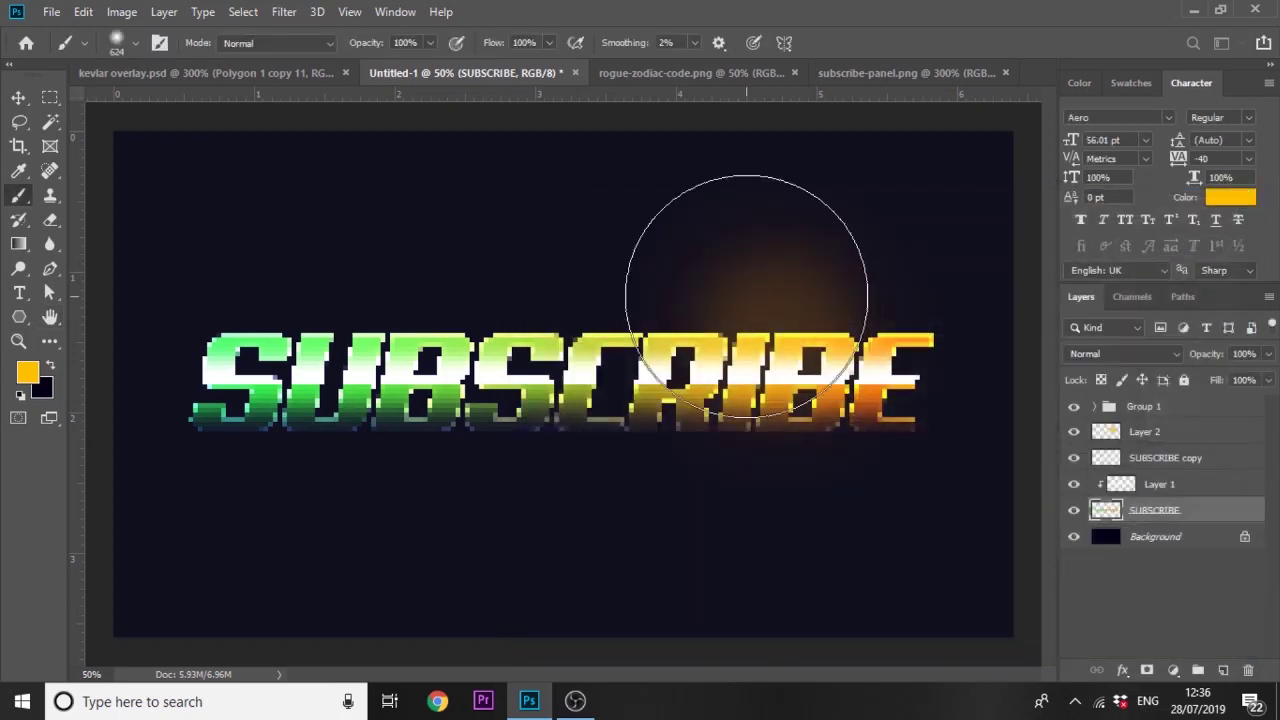